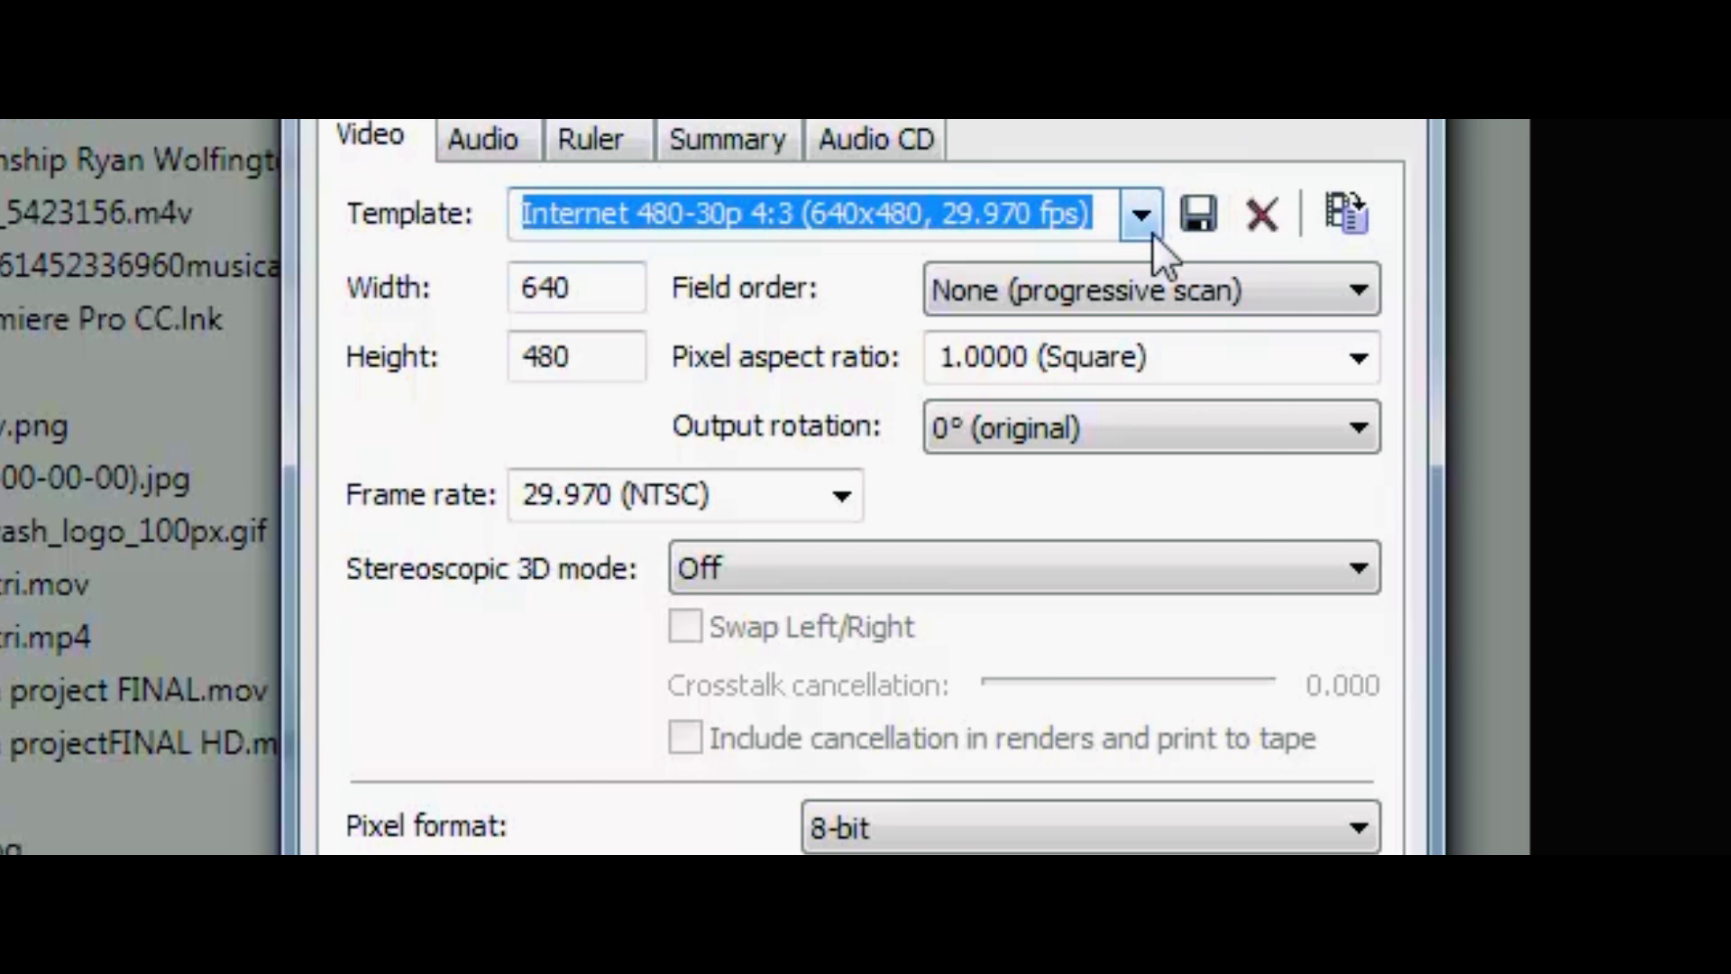
Change the project video template to HD 1080-24p and confirm the project properties.
{"action": "left_click", "coordinate": [1153, 232]}
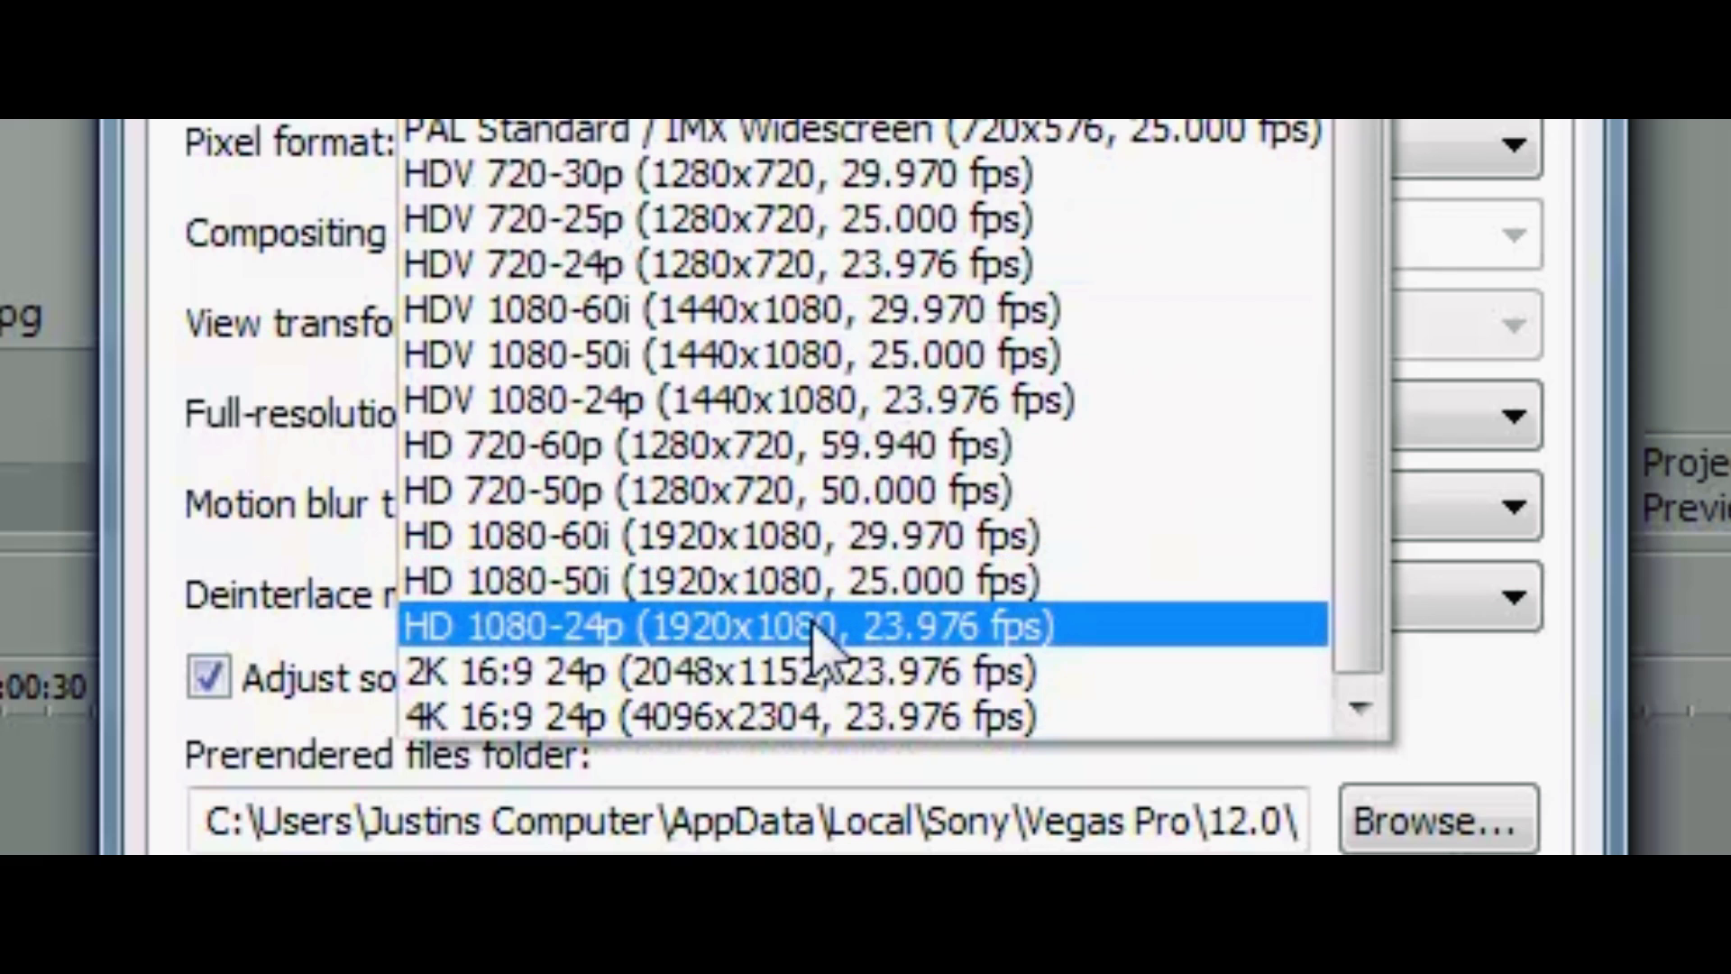
{"action": "left_click", "coordinate": [814, 628]}
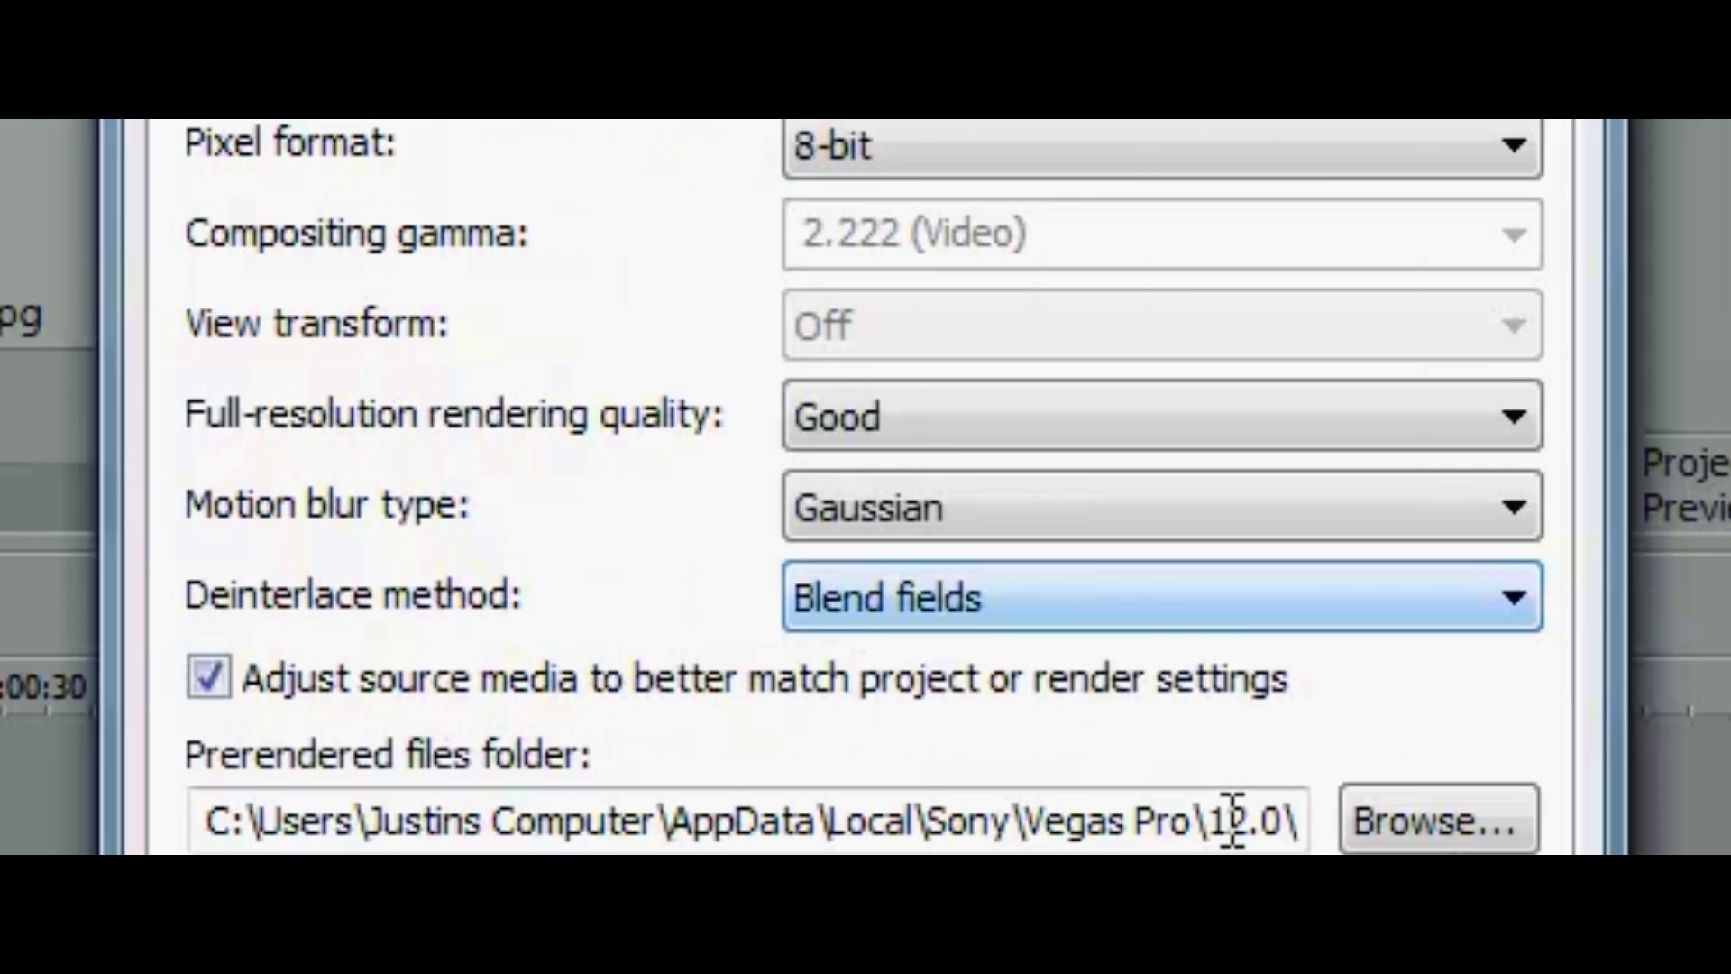
{"action": "left_click", "coordinate": [897, 629]}
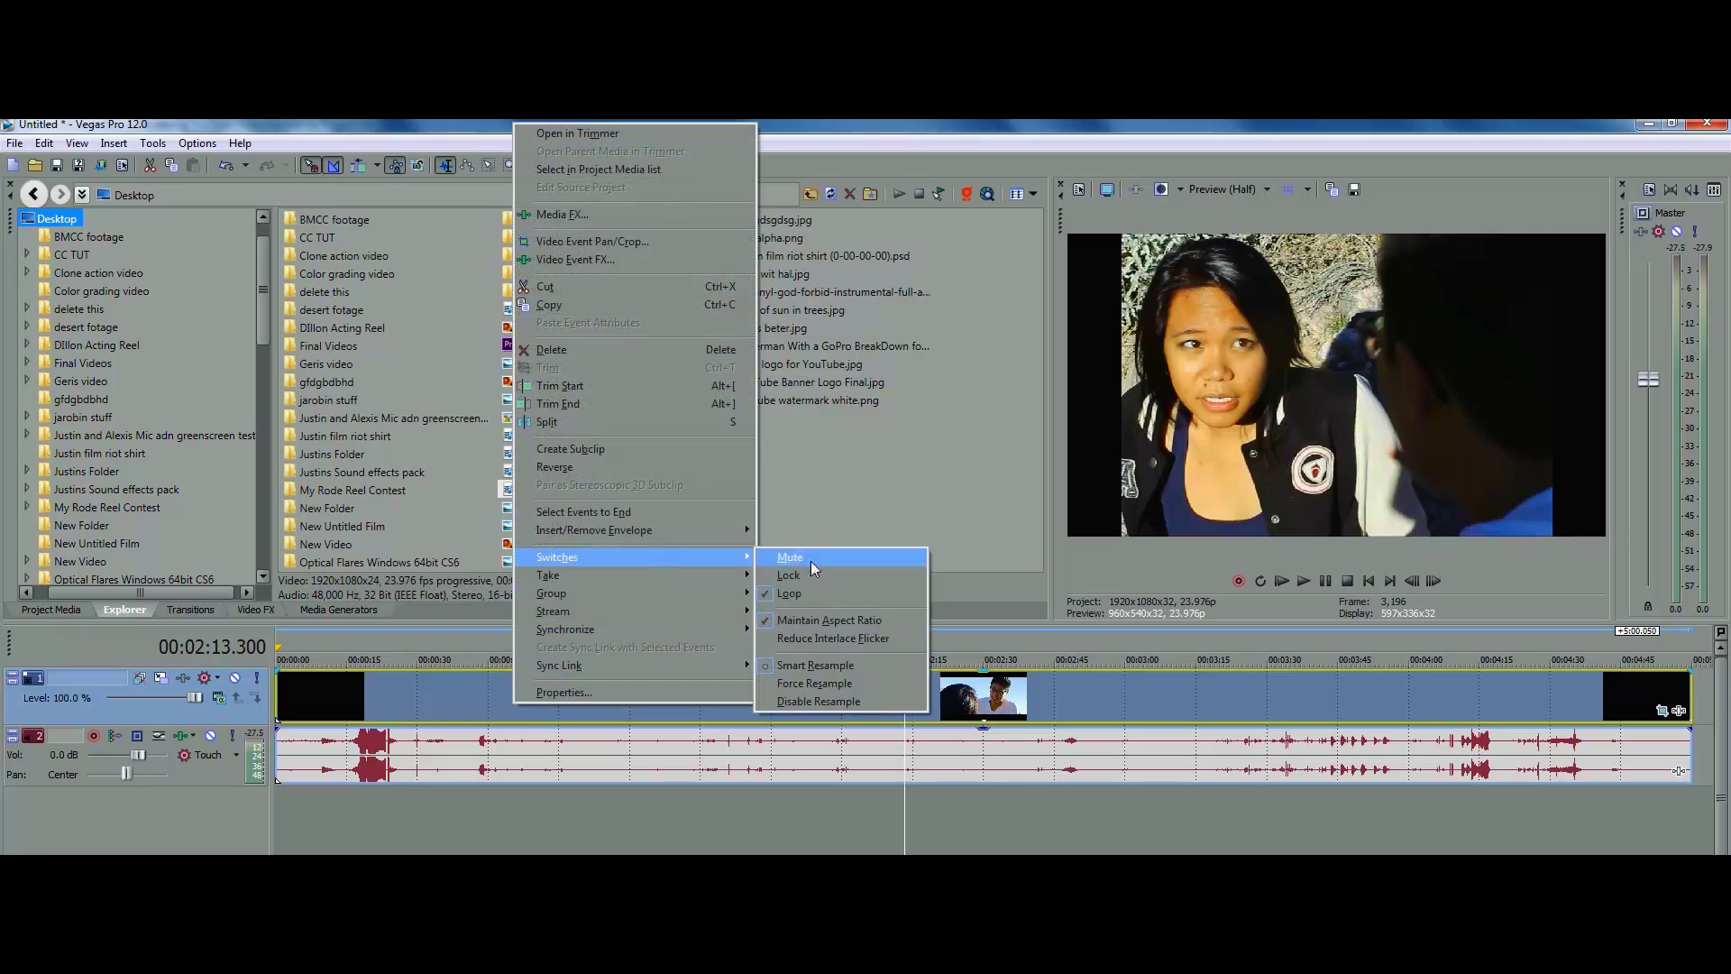
Uncheck Maintain Aspect Ratio on the clip so it stretches to fill the 1920x1080 frame.
{"action": "left_click", "coordinate": [851, 615]}
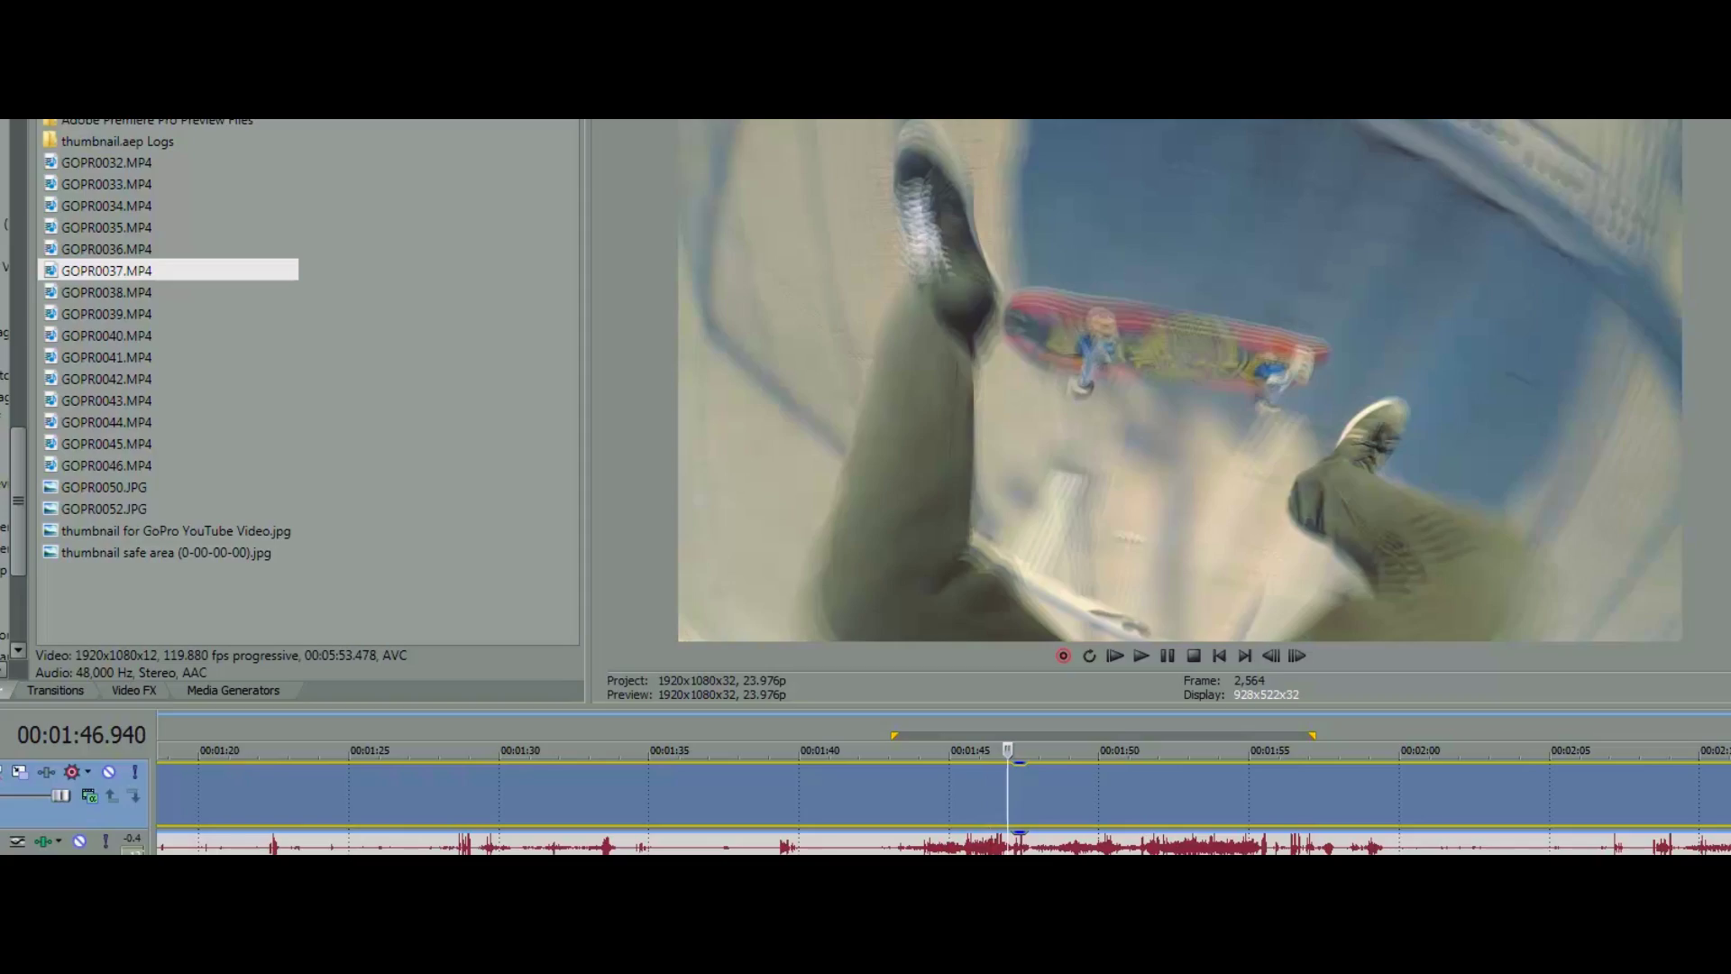
Turn on Disable Resample for the skateboard clip and play the timeline to check it.
{"action": "right_click", "coordinate": [294, 788]}
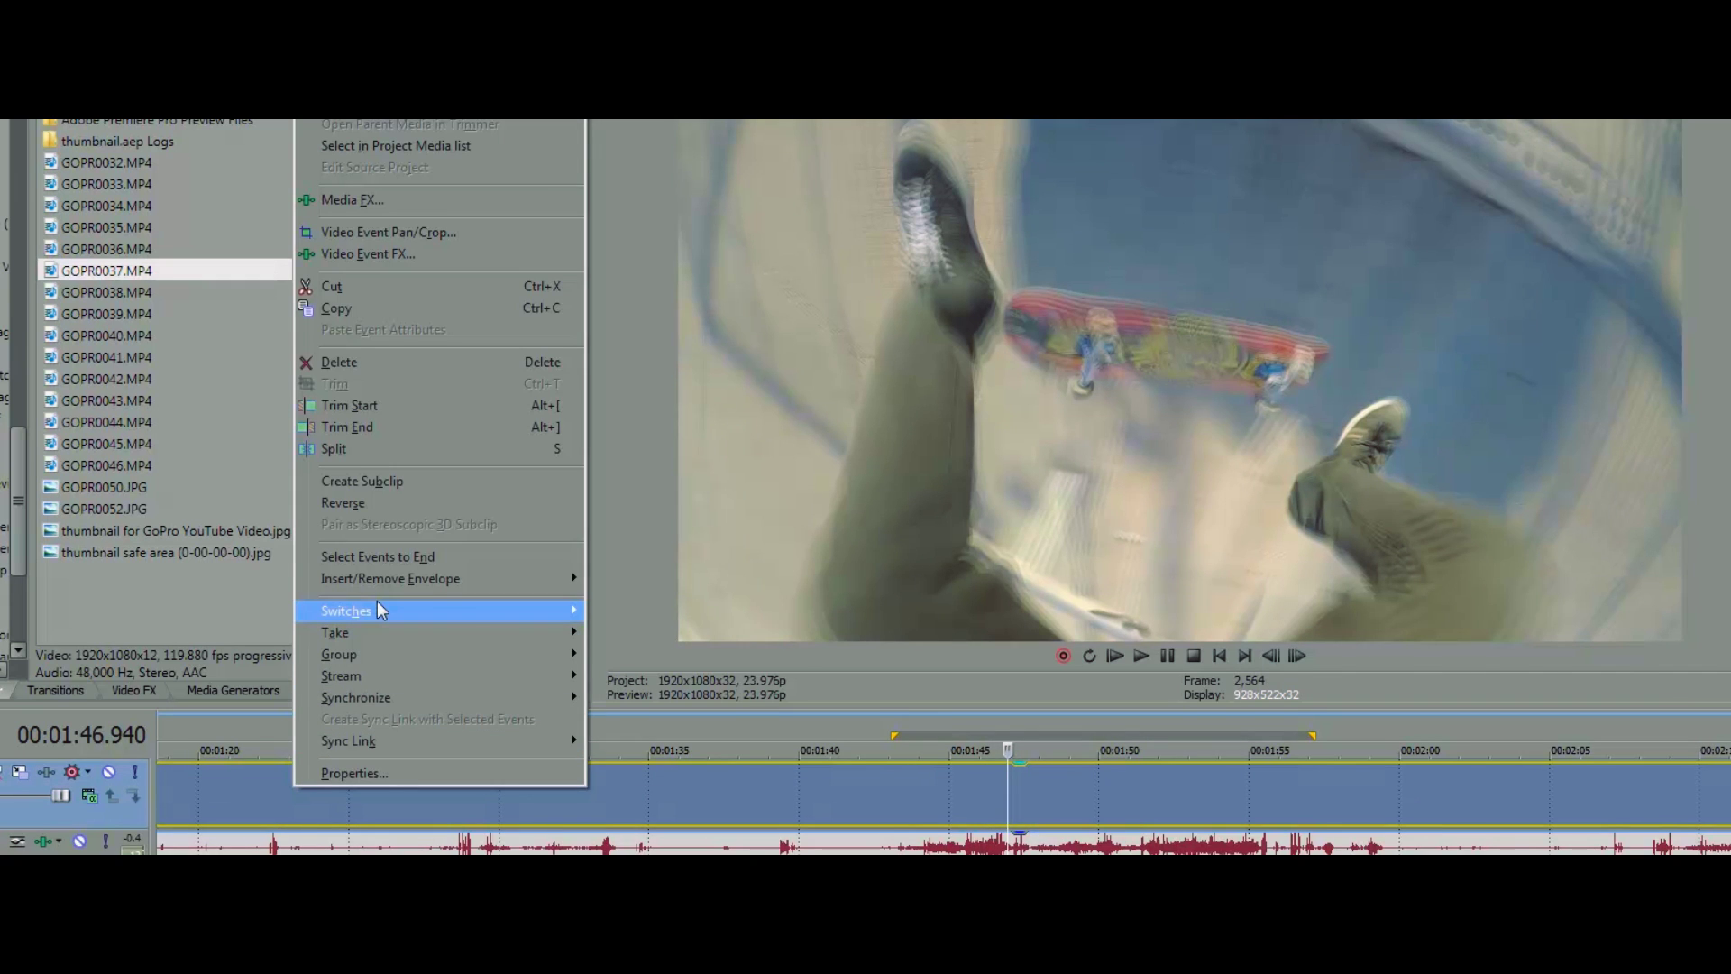
{"action": "mouse_move", "coordinate": [419, 611]}
{"action": "left_click", "coordinate": [666, 788]}
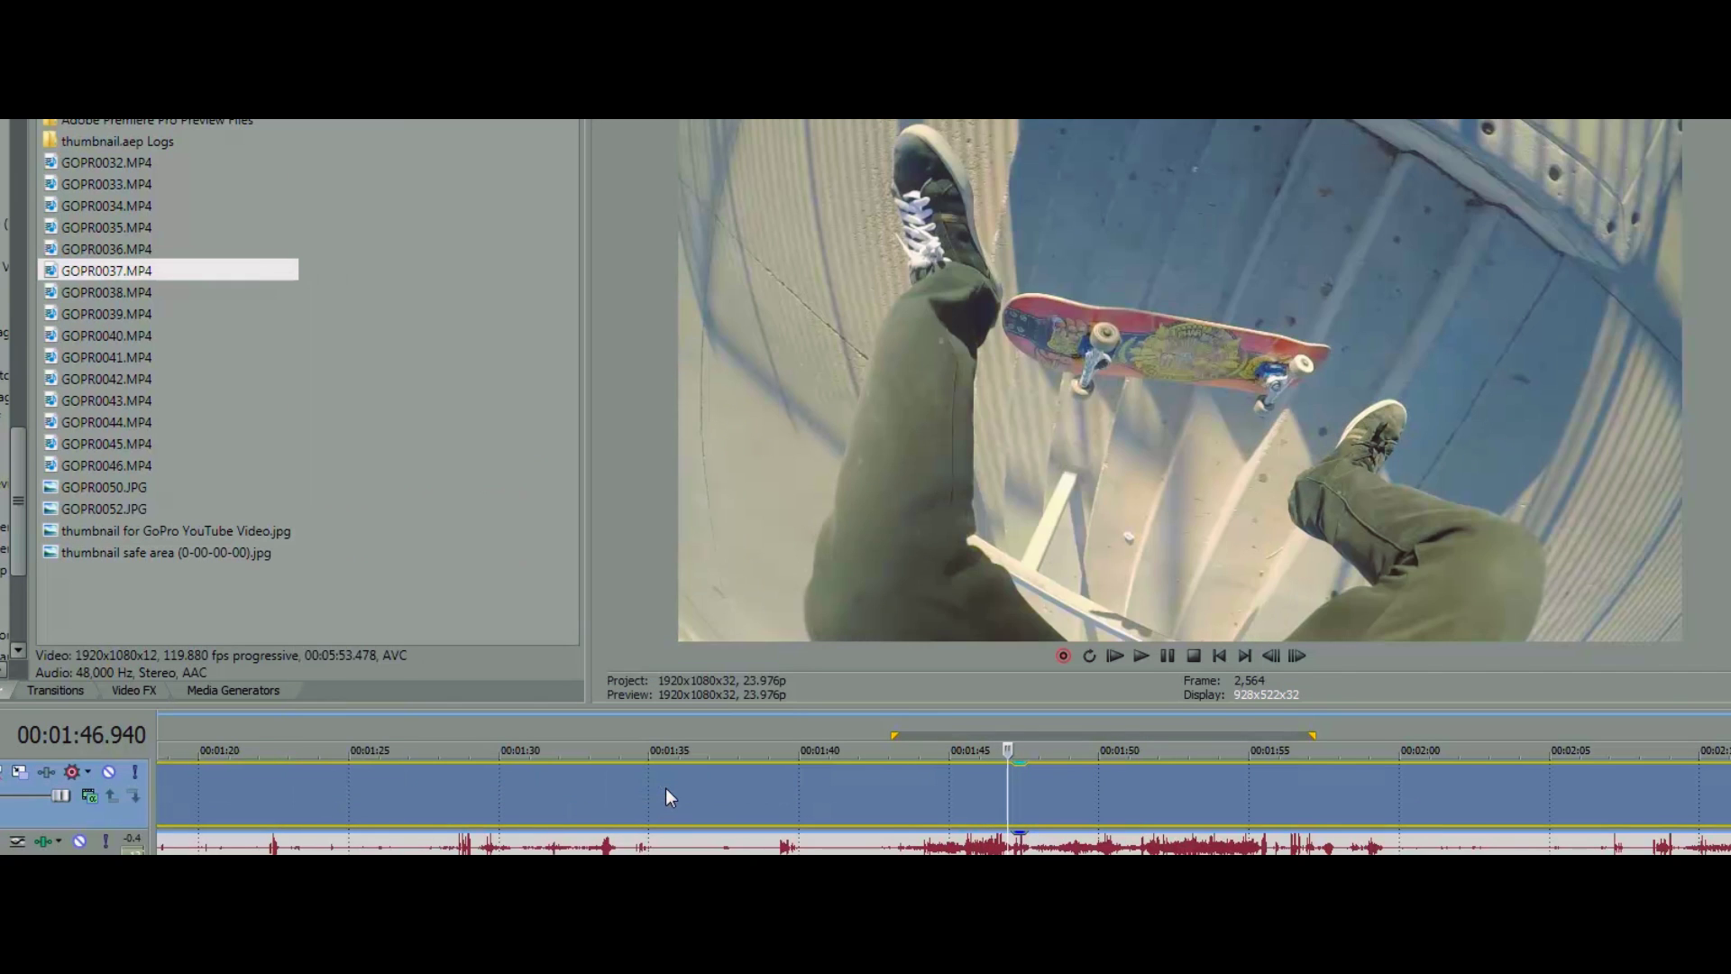
{"action": "key", "text": "space"}
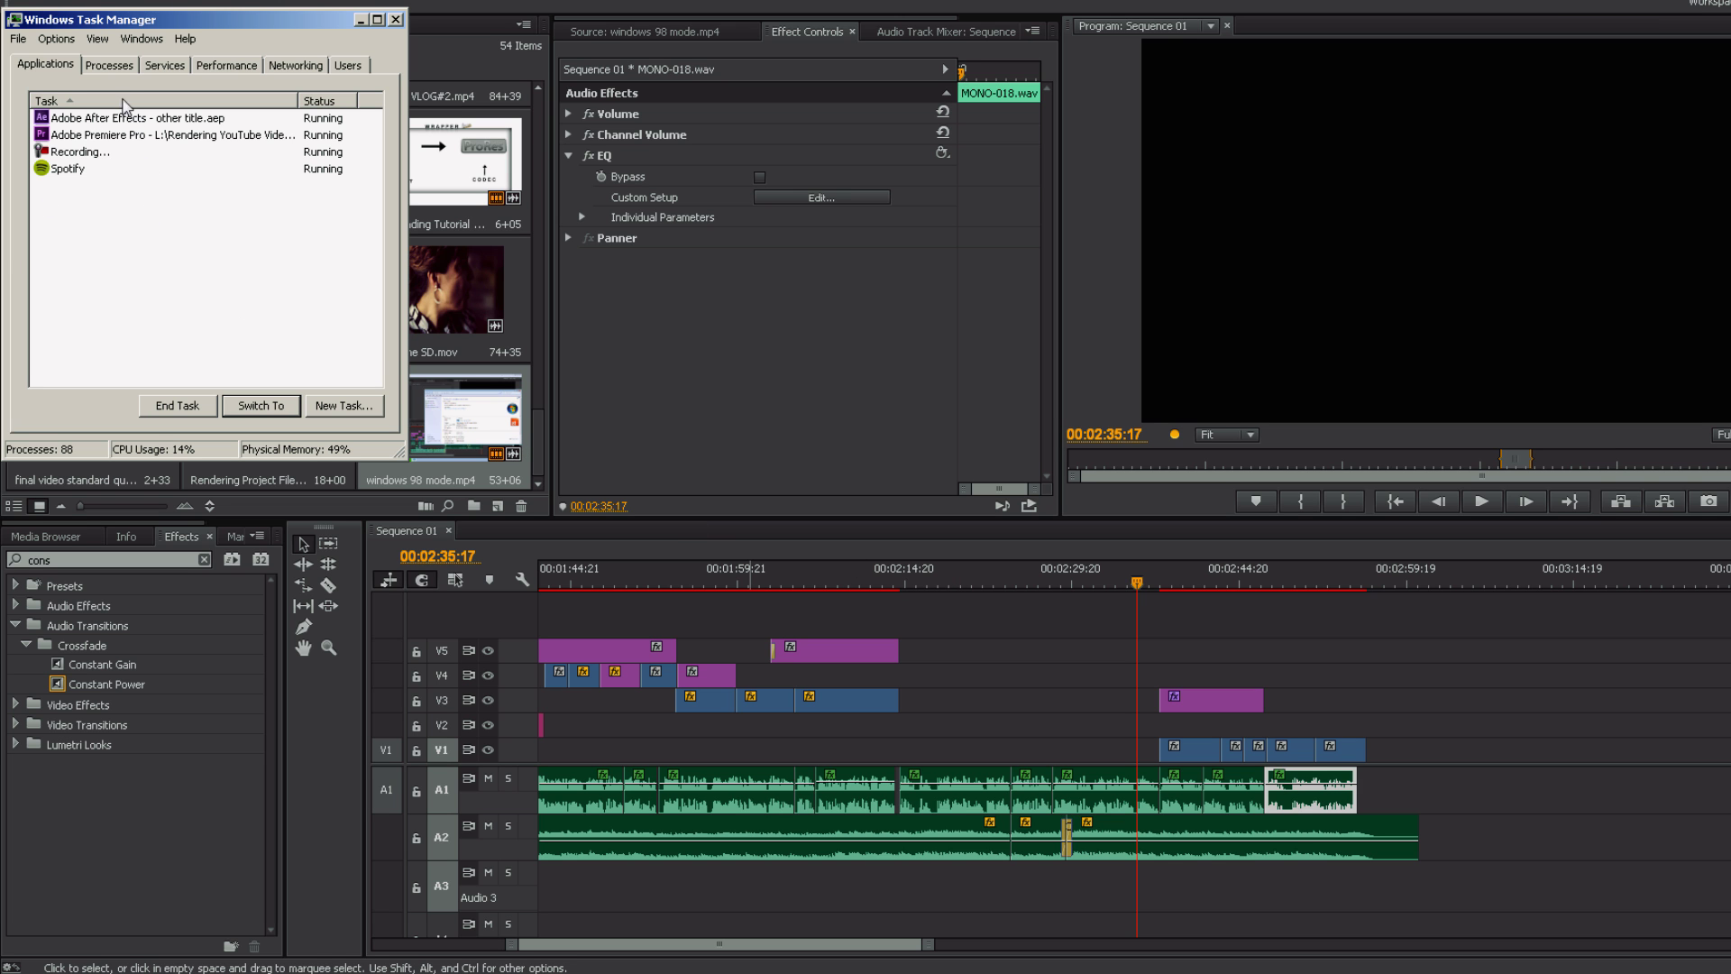
End the spotify.exe process from Task Manager's Processes list.
{"action": "left_click", "coordinate": [106, 67]}
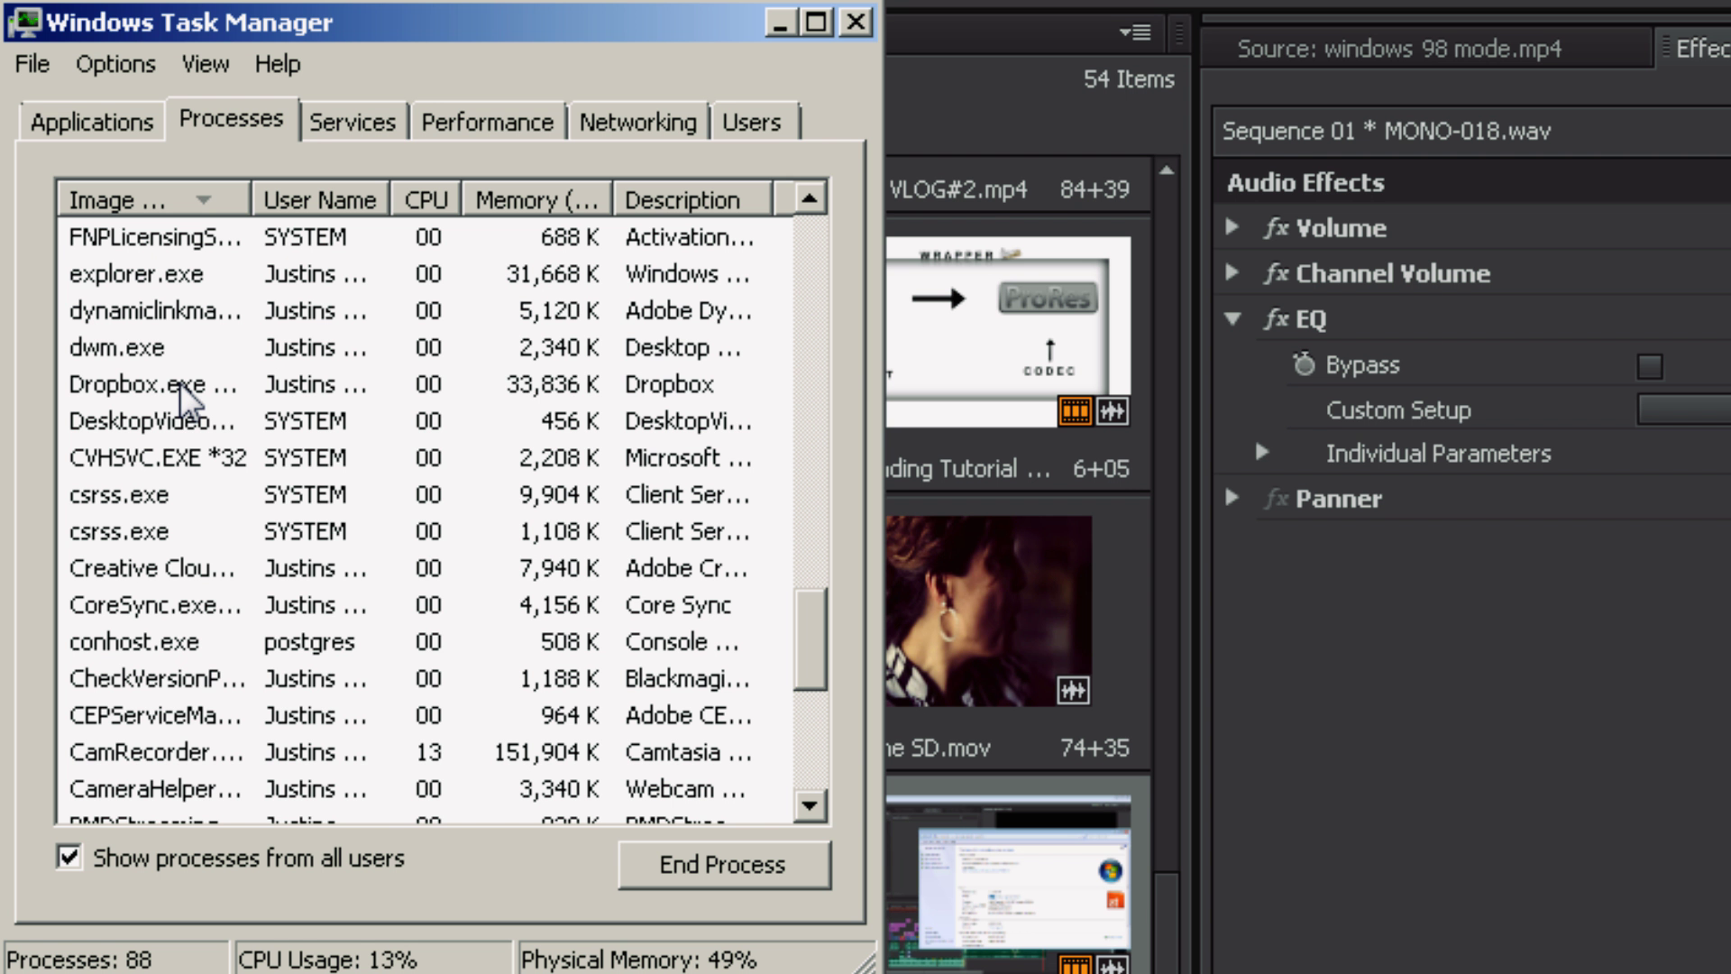
{"action": "left_click", "coordinate": [84, 186]}
{"action": "right_click", "coordinate": [180, 384]}
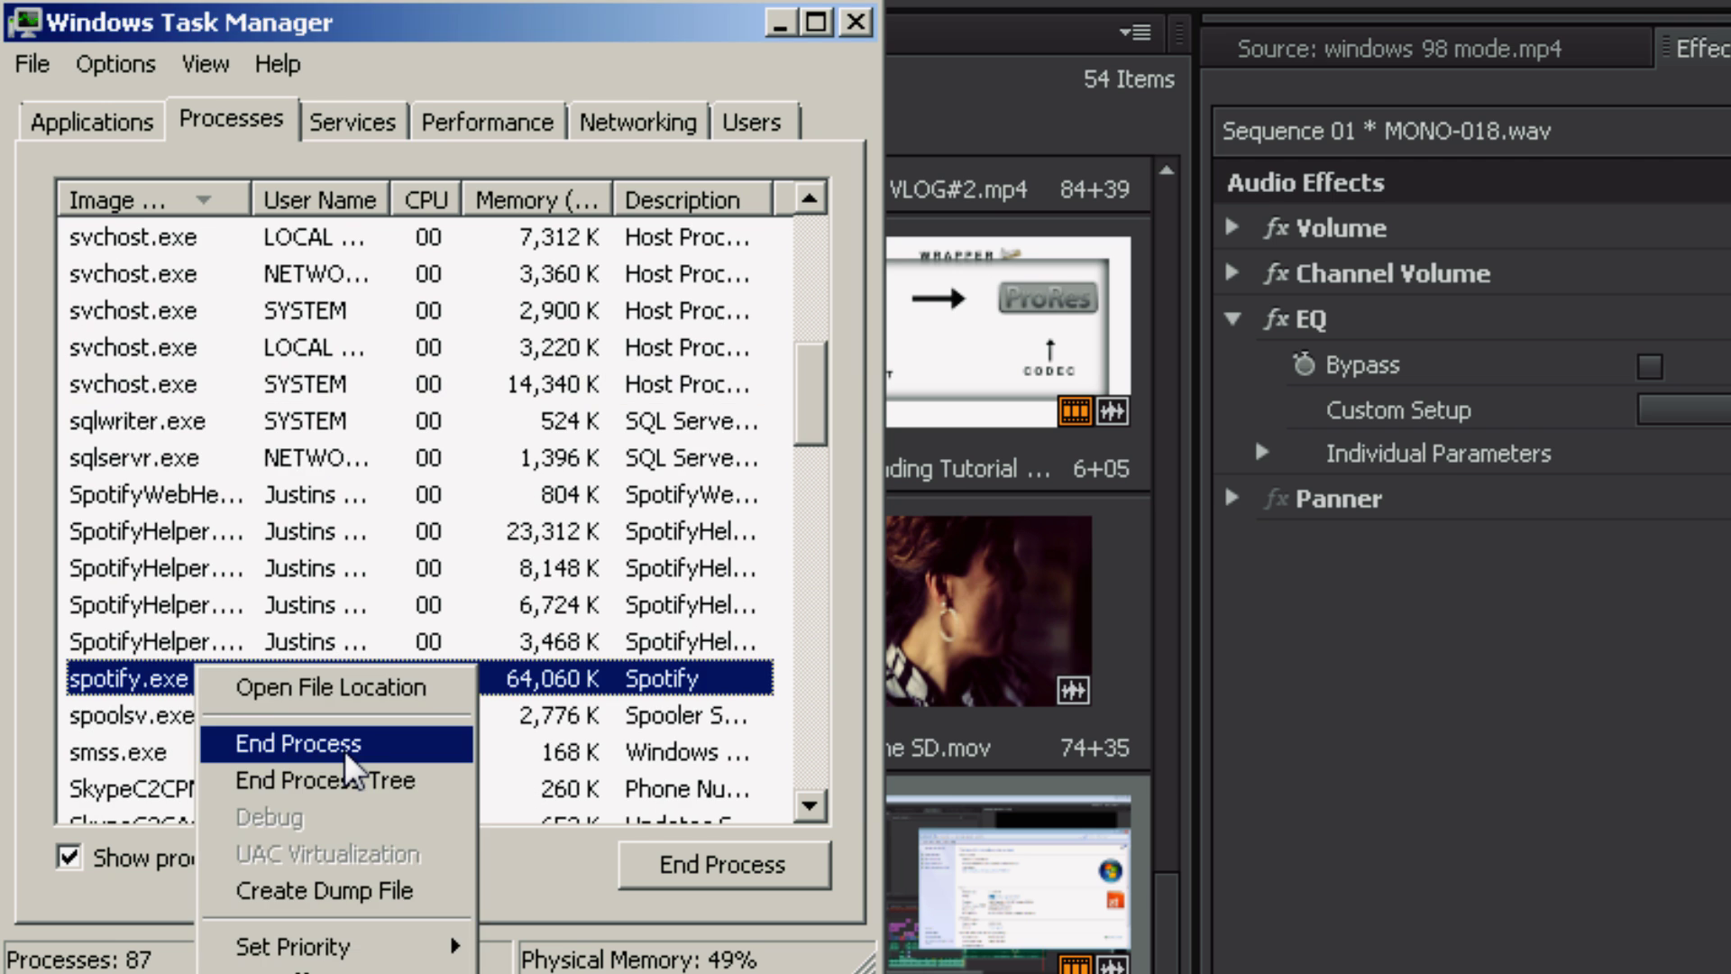
{"action": "left_click", "coordinate": [345, 753]}
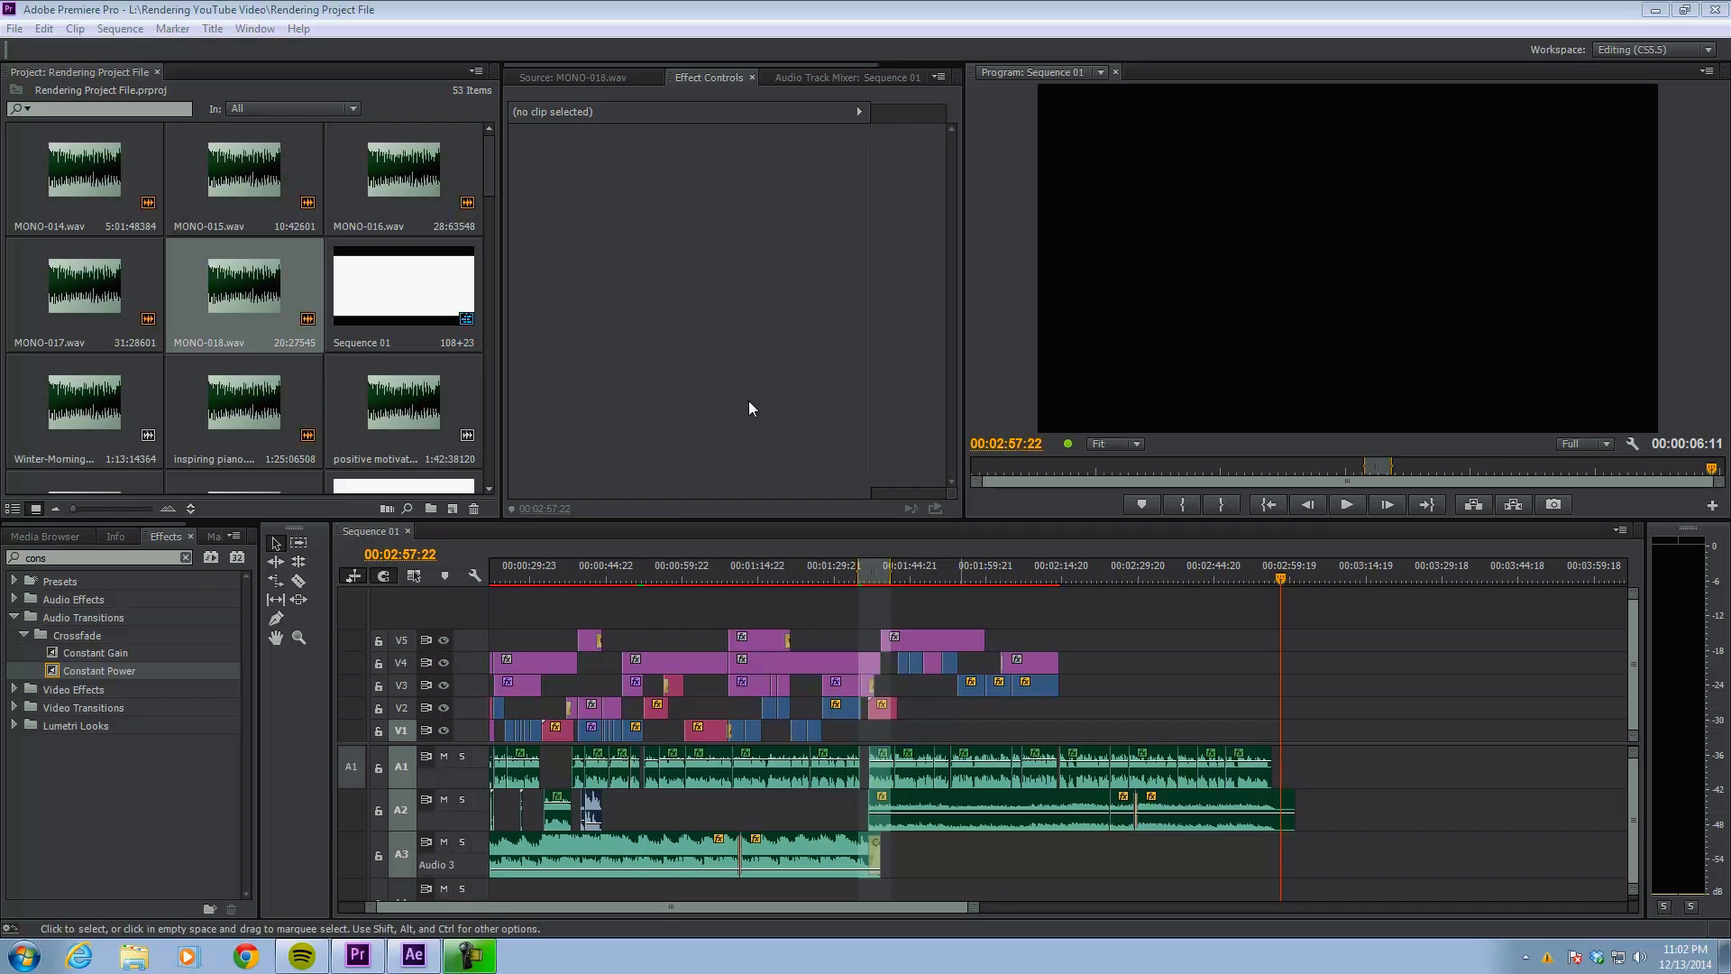
Set Performance Options visual effects to Adjust for best performance, then apply and close System Properties.
{"action": "left_click", "coordinate": [25, 965]}
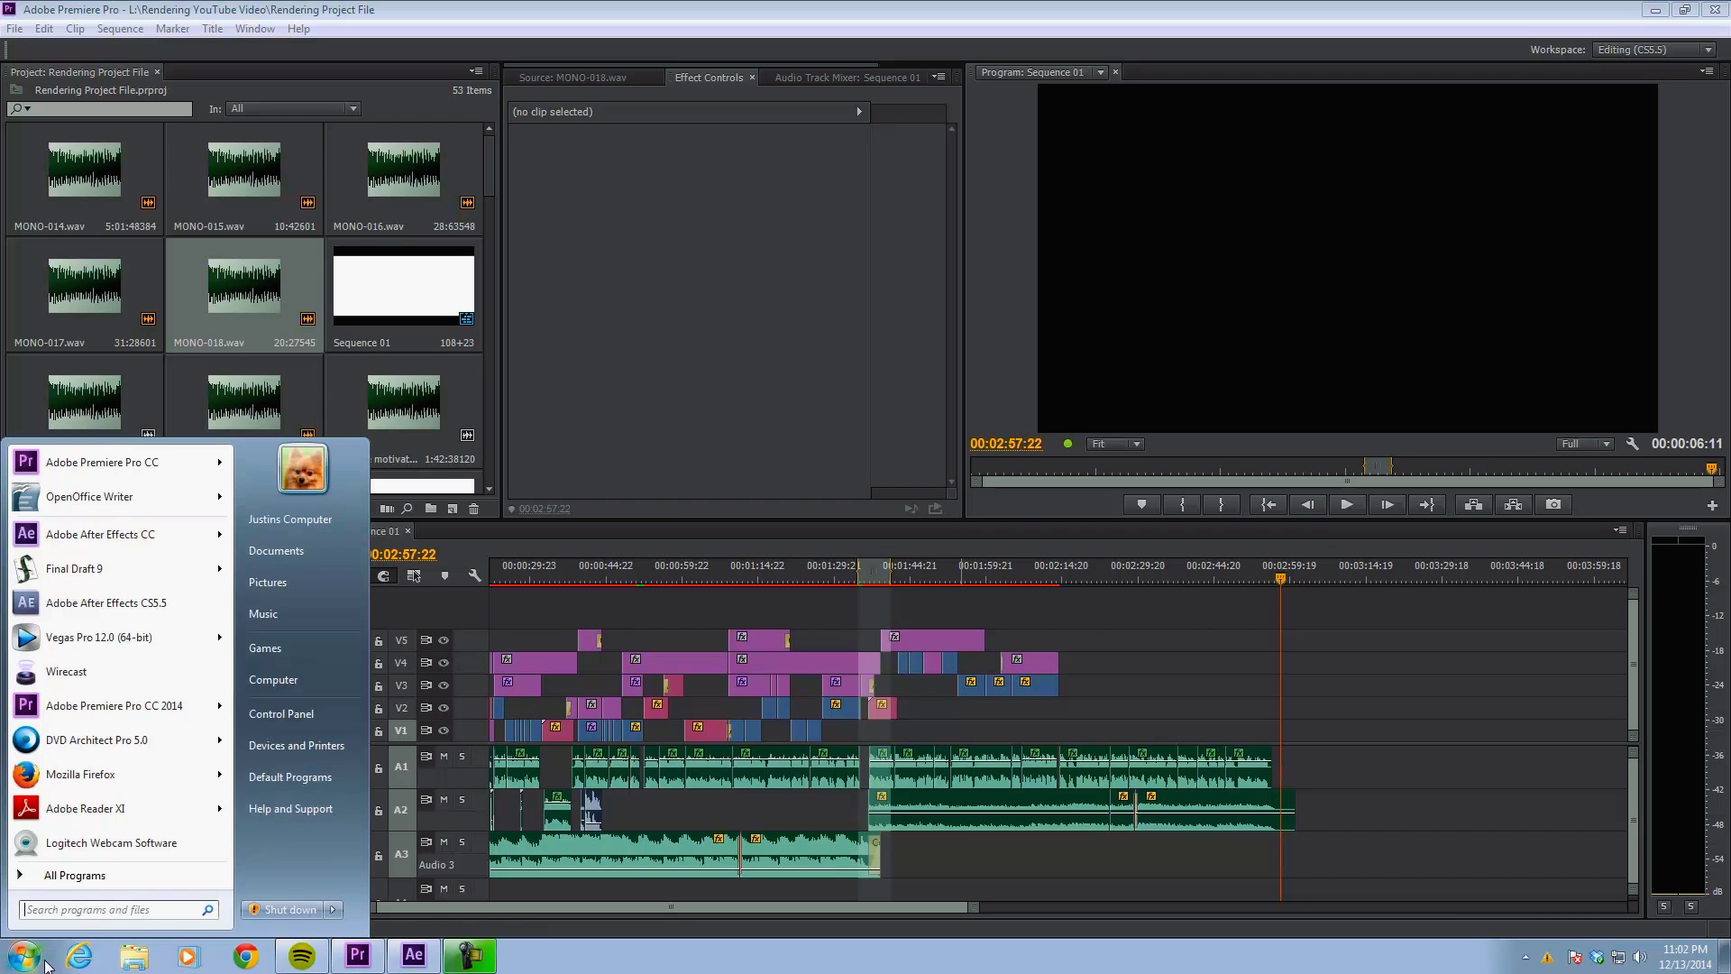
{"action": "right_click", "coordinate": [305, 682]}
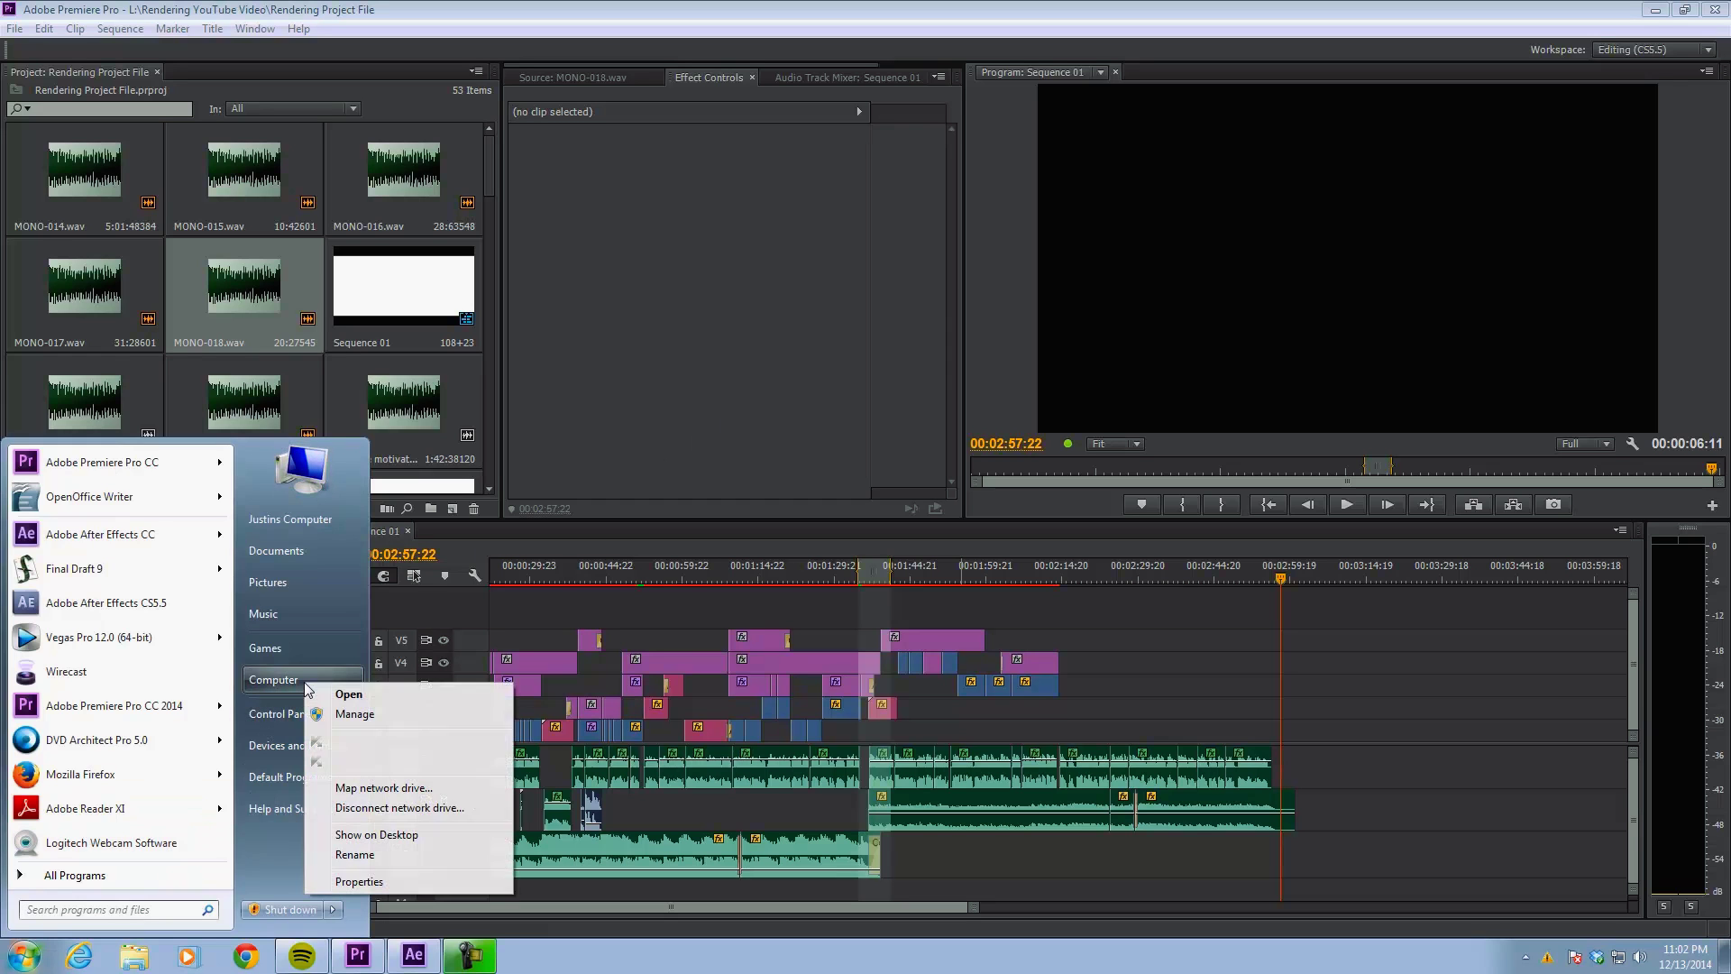
{"action": "left_click", "coordinate": [360, 881]}
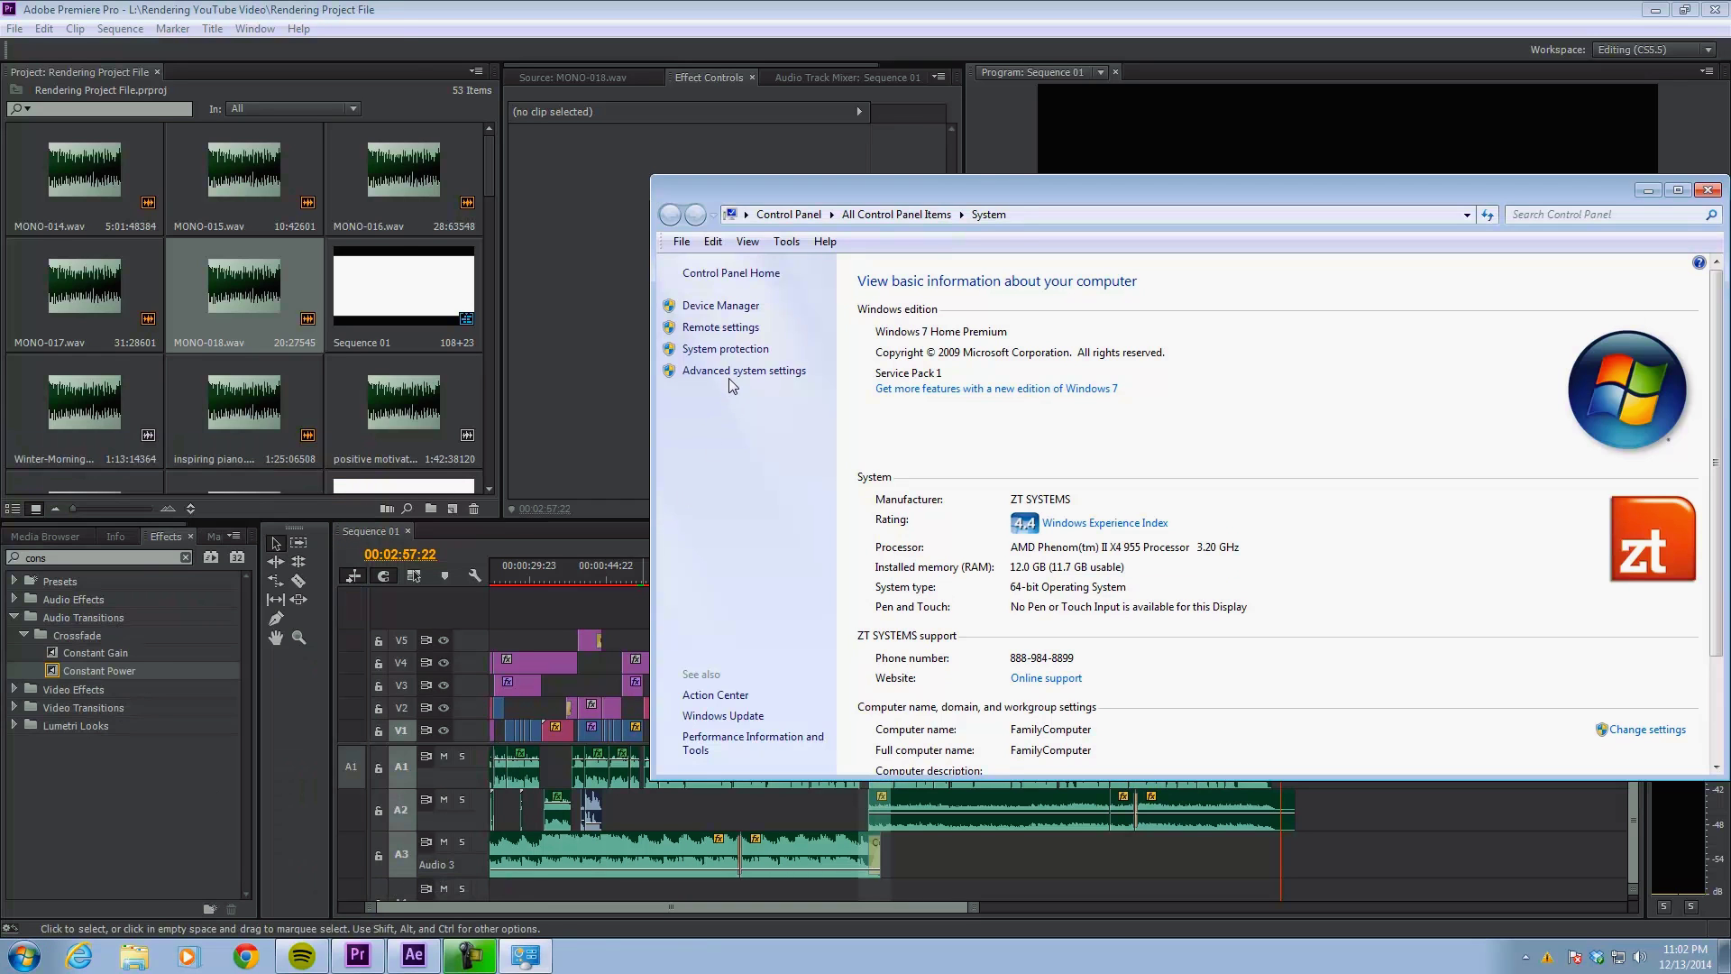
{"action": "left_click", "coordinate": [731, 373]}
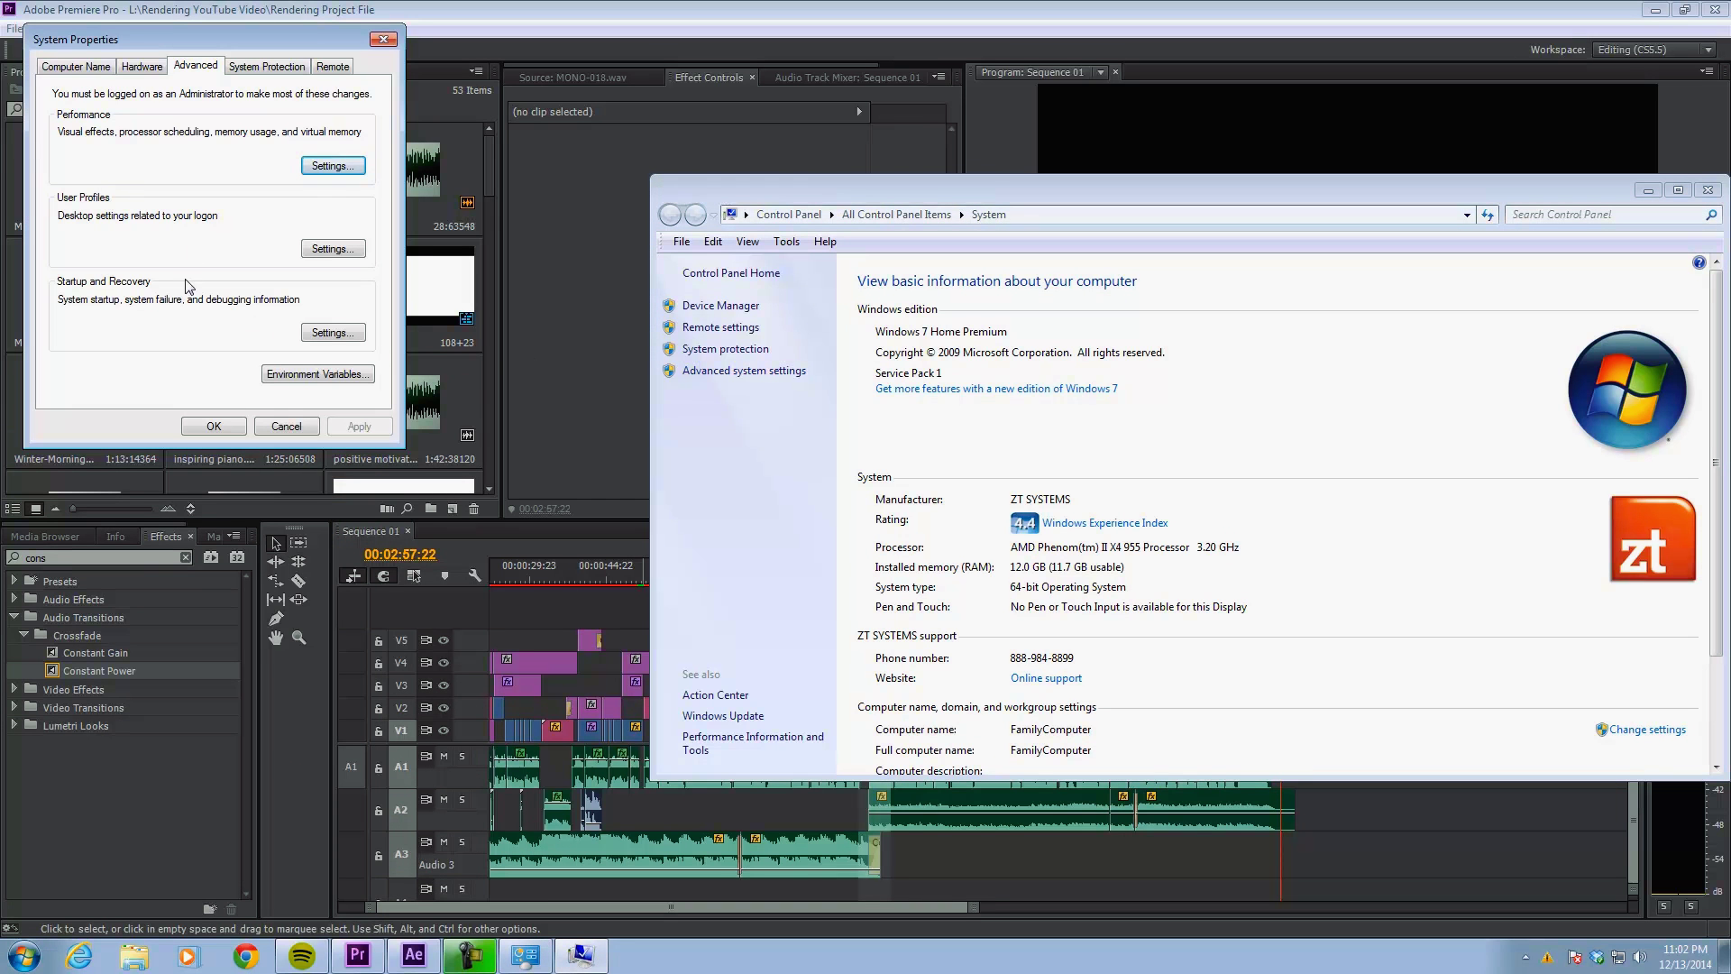
{"action": "left_click", "coordinate": [332, 166]}
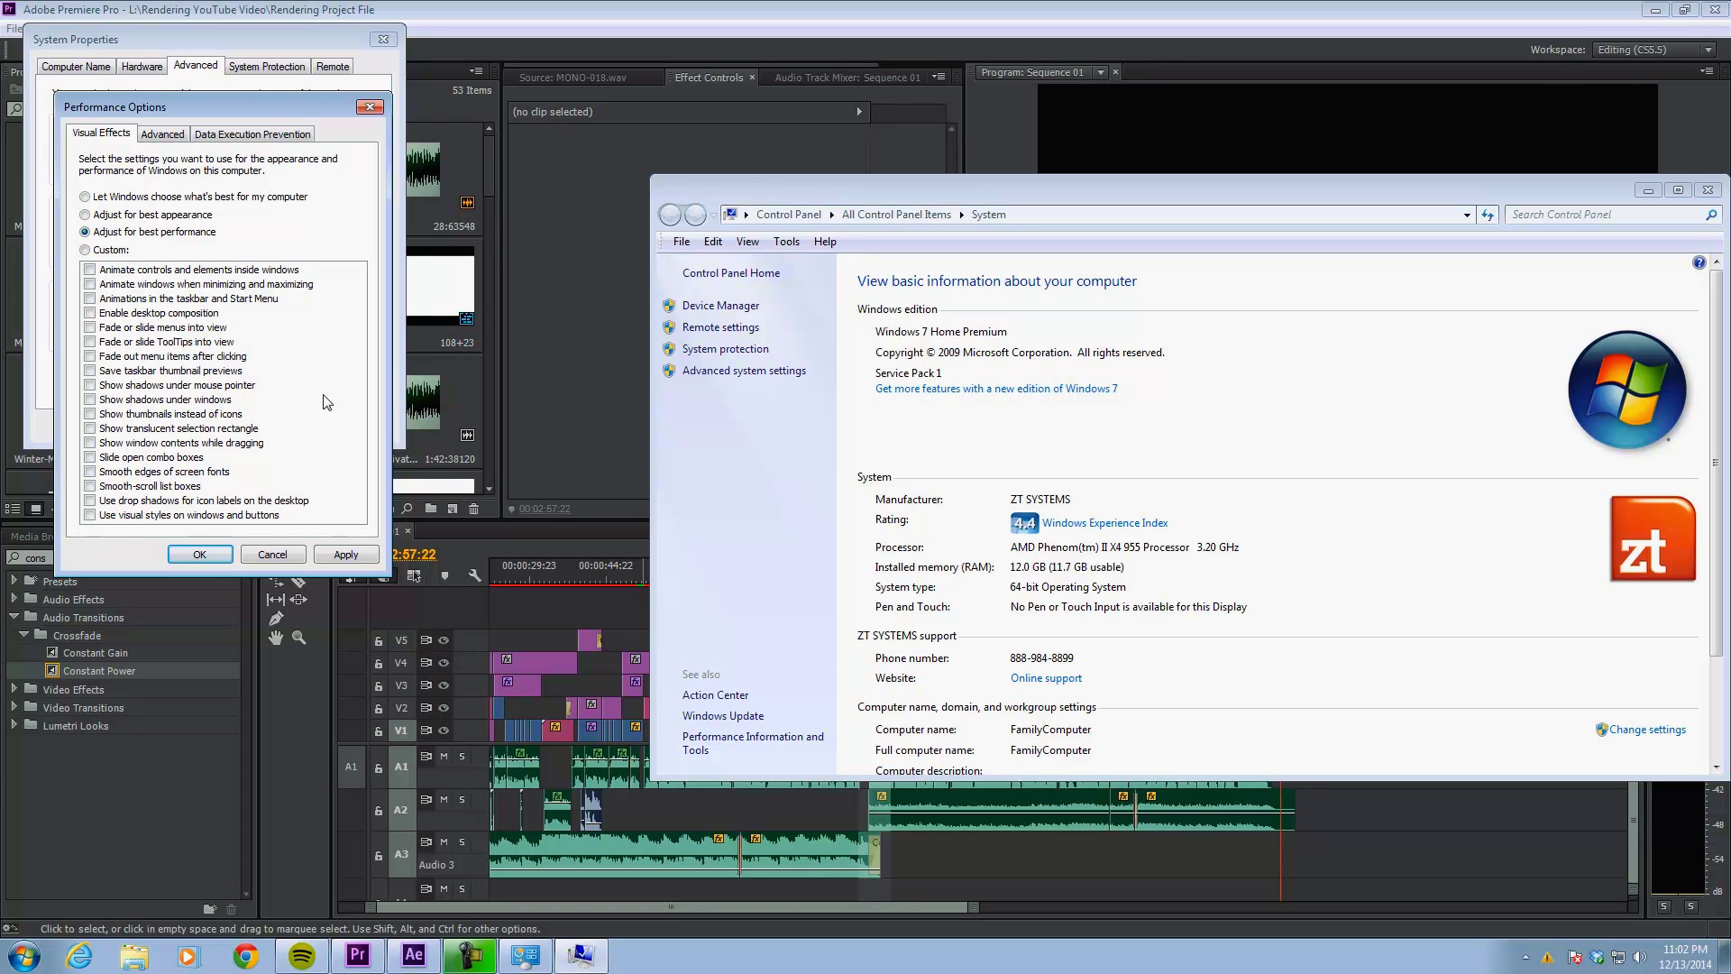
{"action": "left_click", "coordinate": [347, 553]}
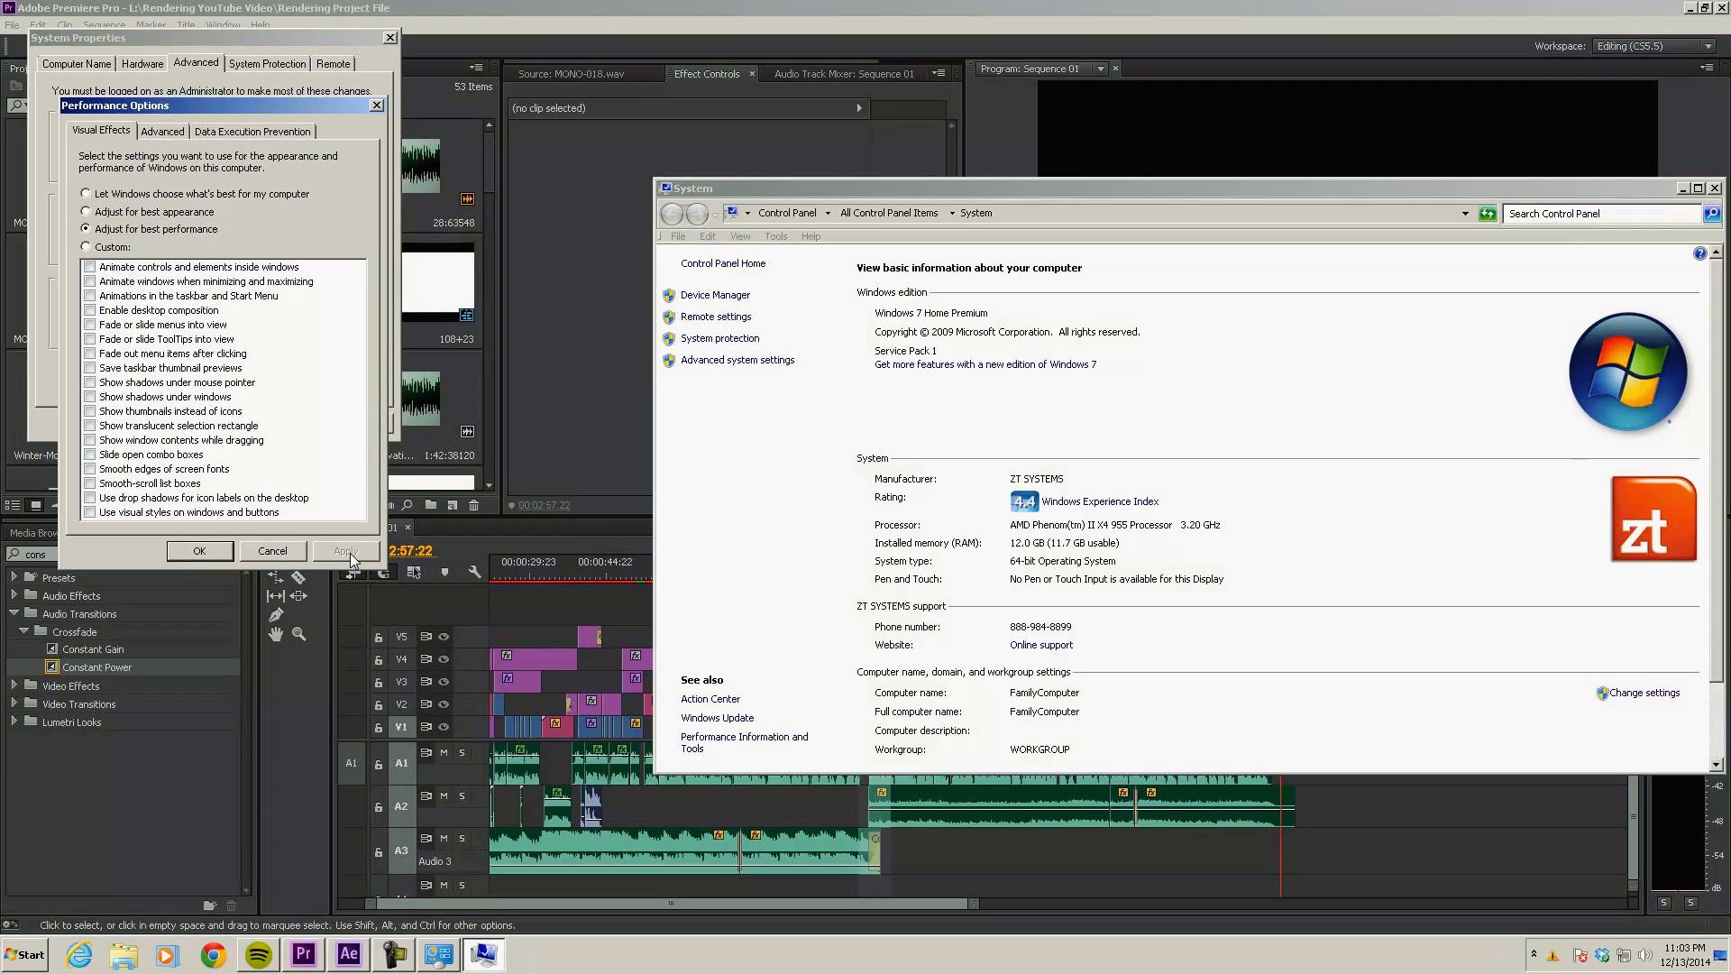
{"action": "left_click", "coordinate": [199, 551]}
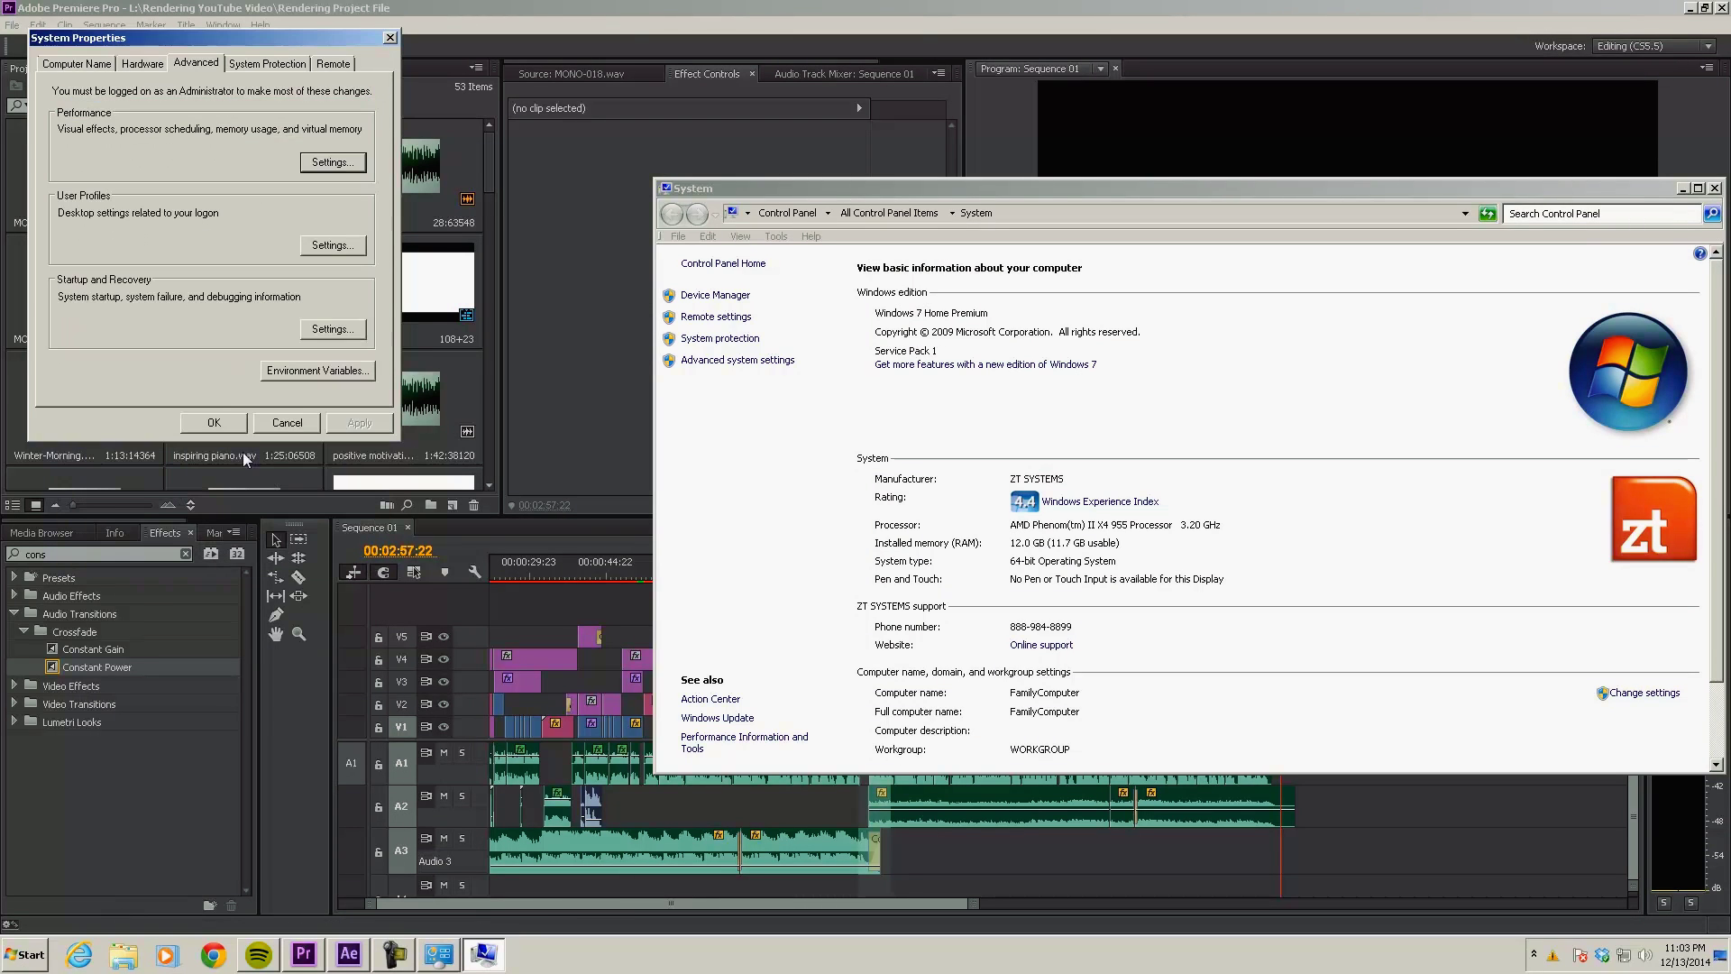
{"action": "left_click", "coordinate": [214, 423]}
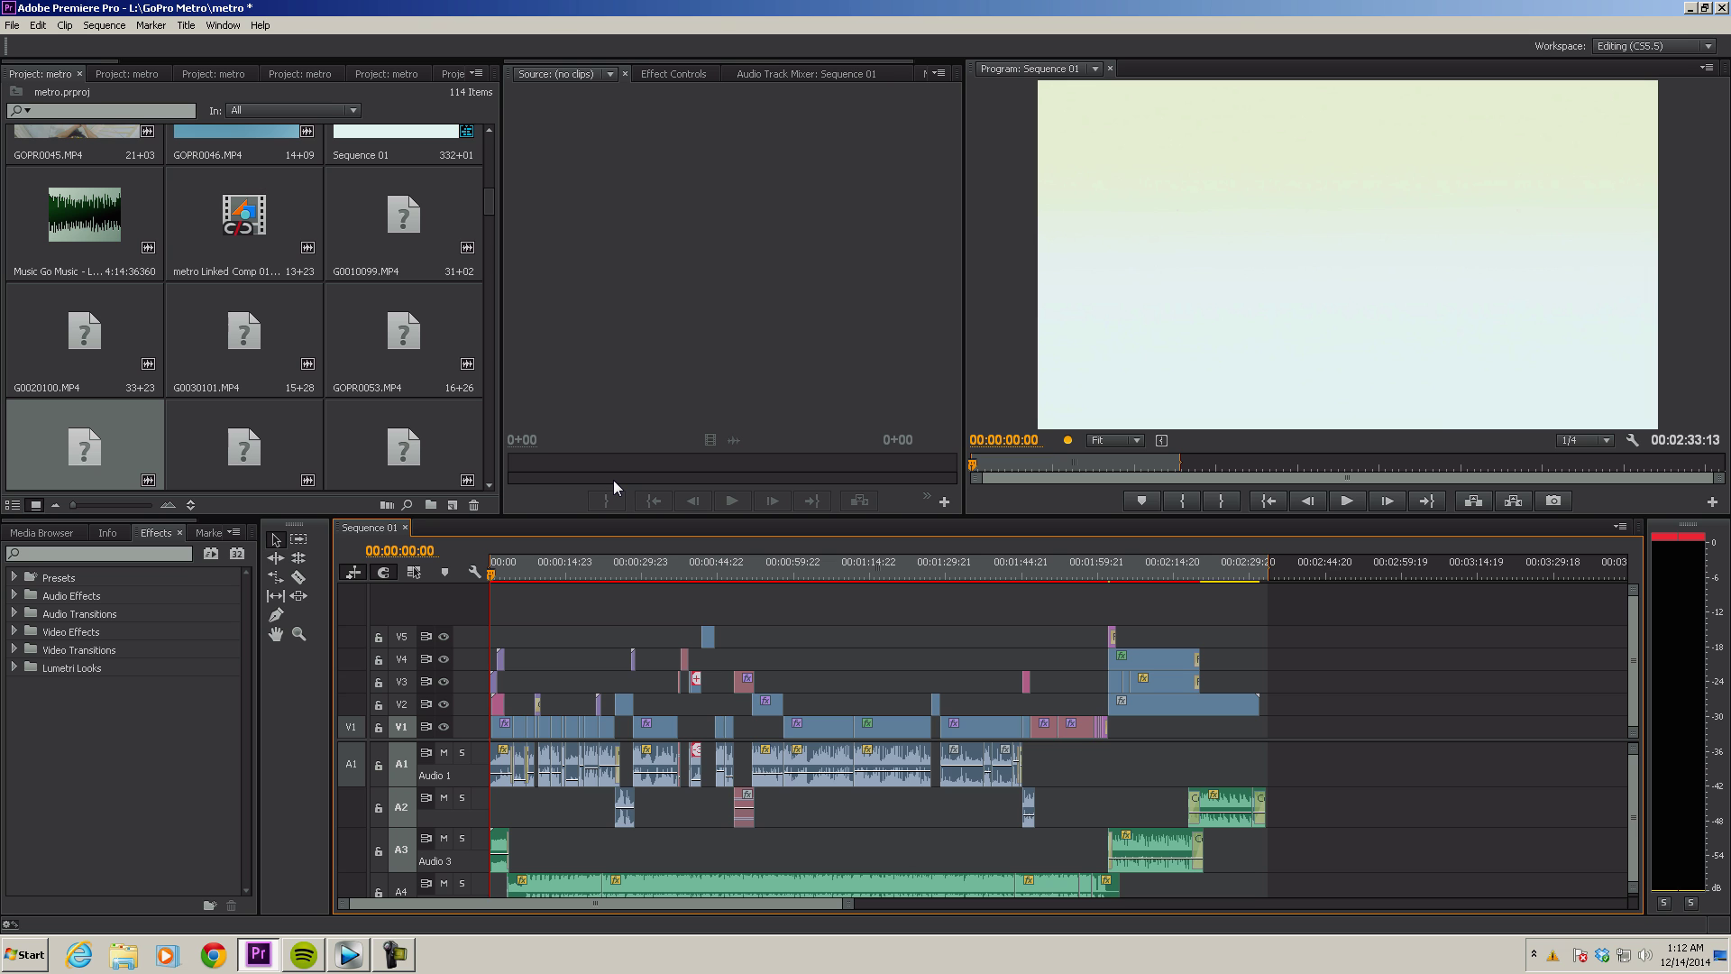
Jump to the next edit, start File > Export > Media, and dismiss the offline-media warning.
{"action": "key", "text": "Down"}
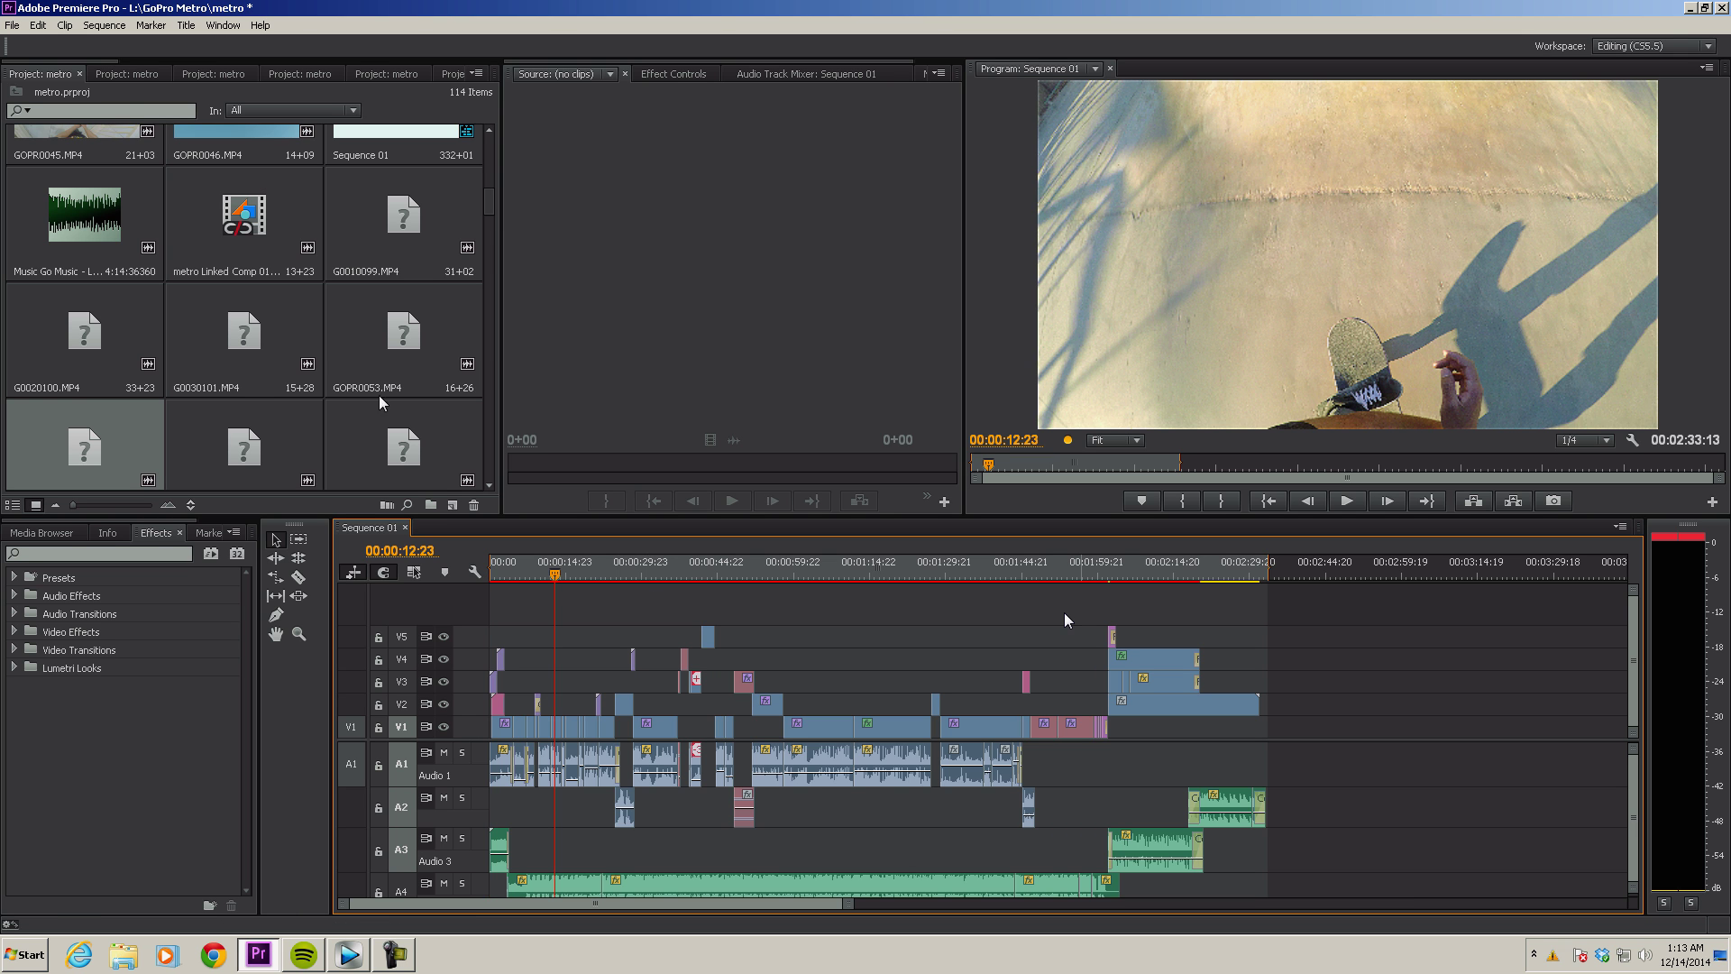
{"action": "left_click", "coordinate": [9, 27]}
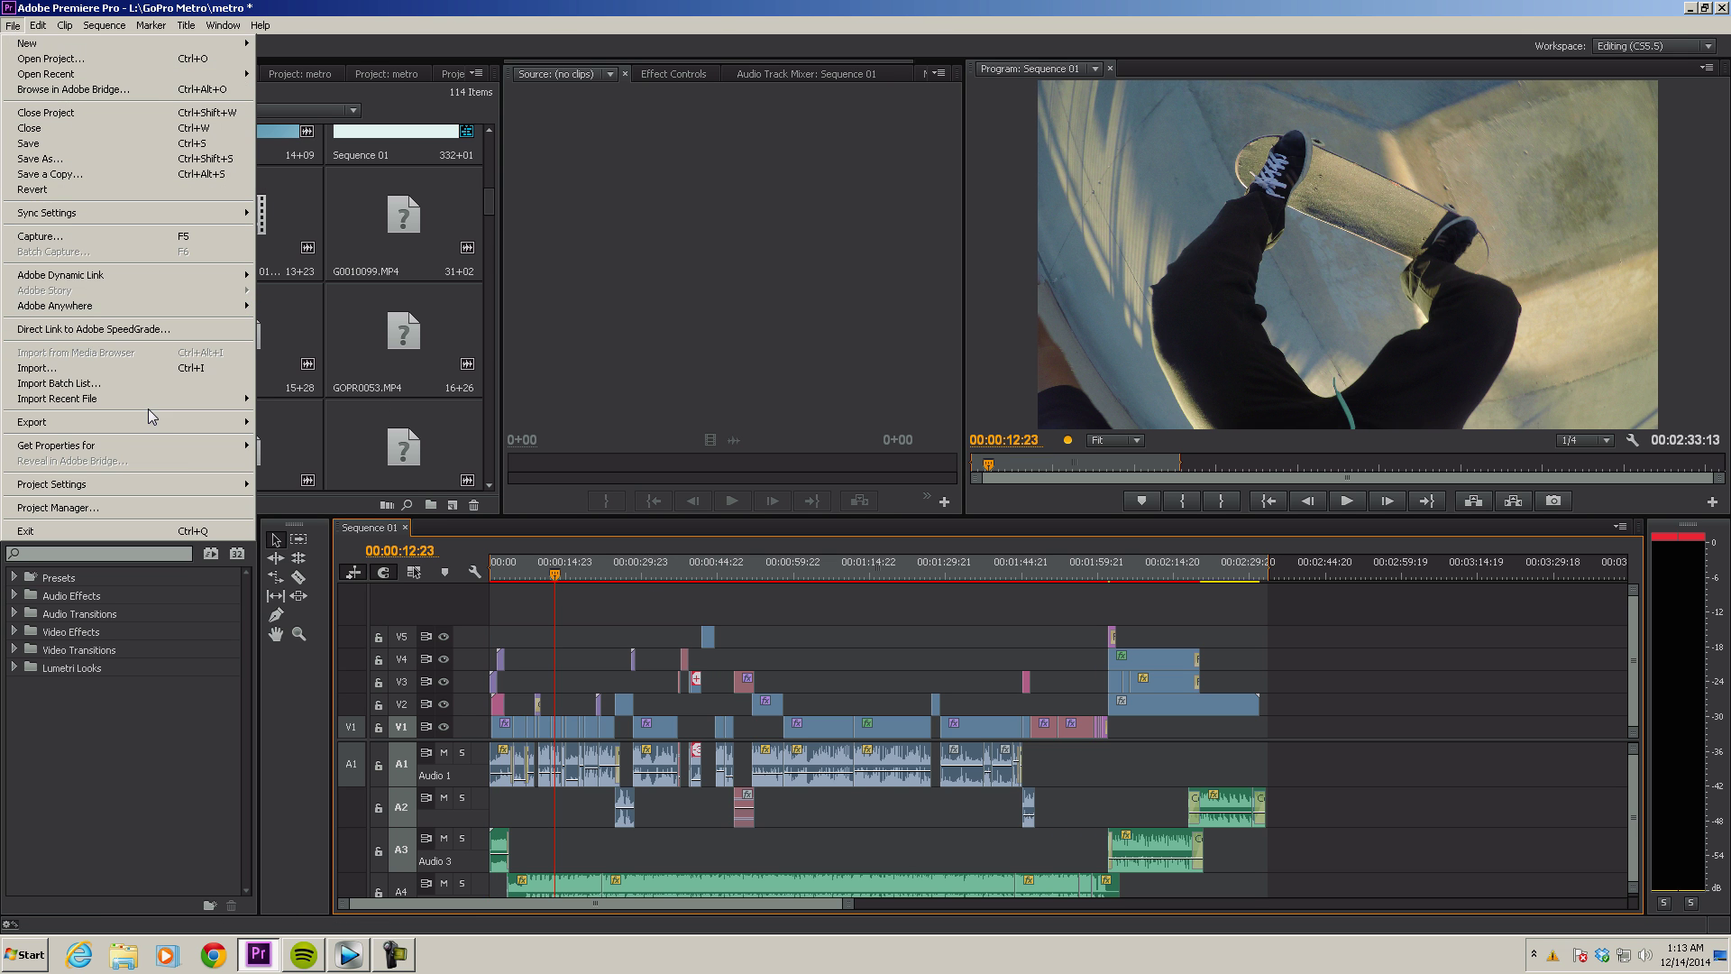
{"action": "mouse_move", "coordinate": [152, 419]}
{"action": "left_click", "coordinate": [289, 423]}
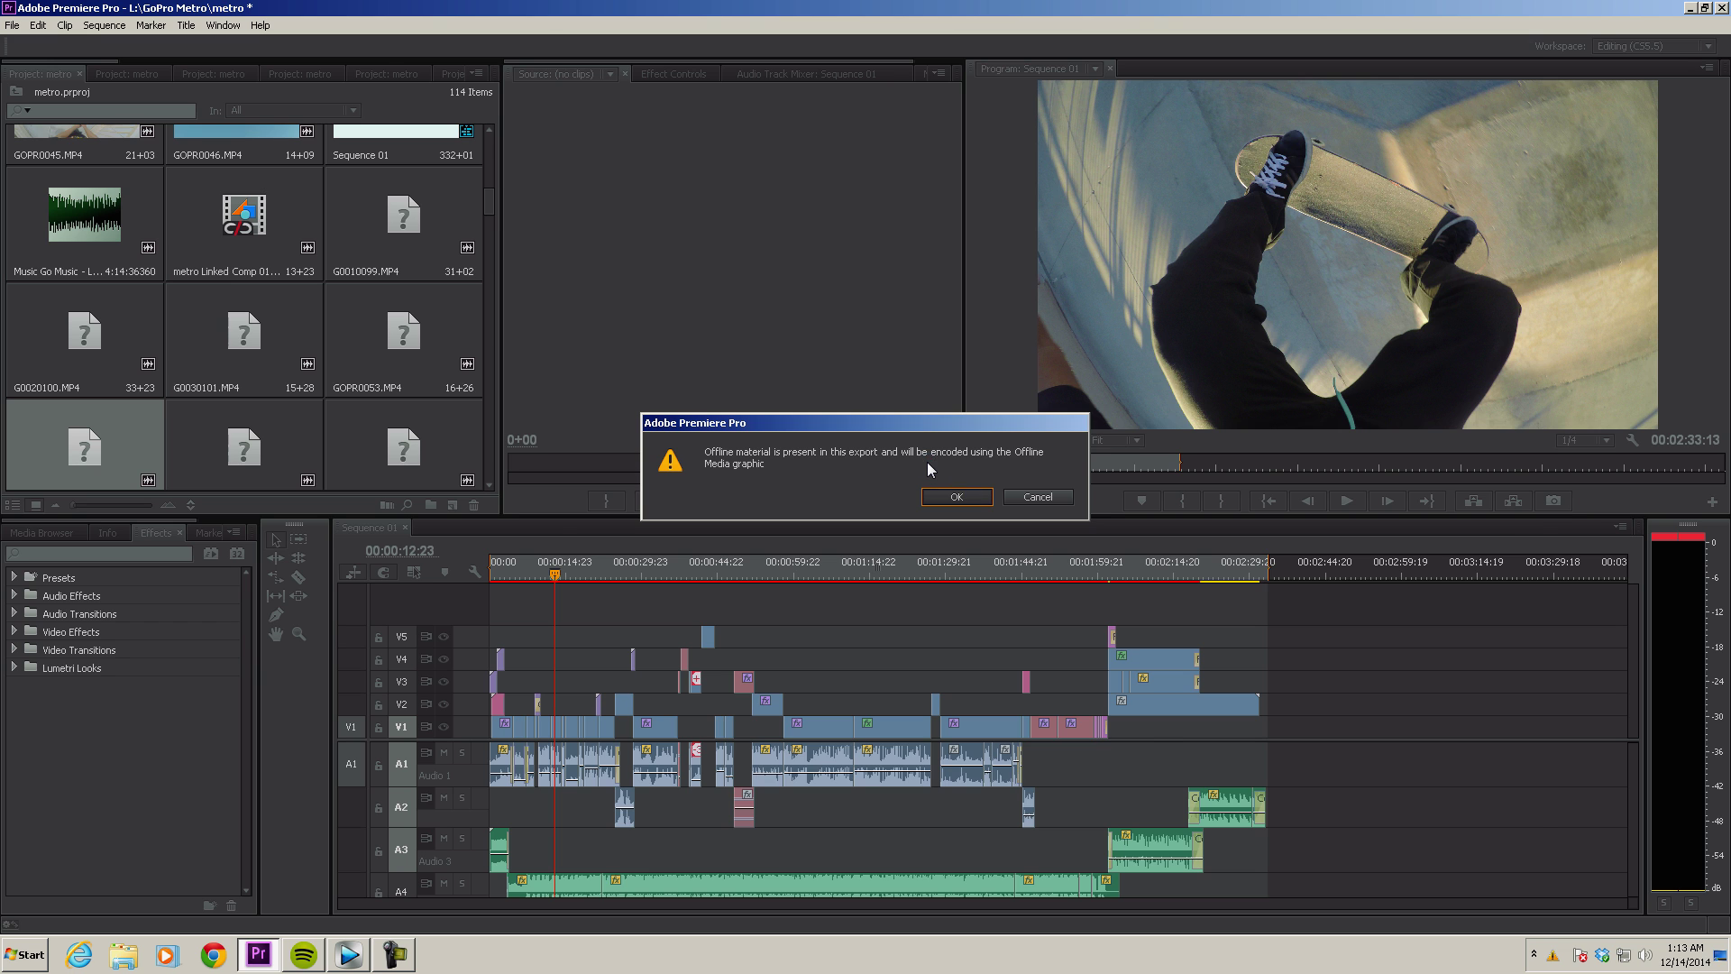
{"action": "key", "text": "Return"}
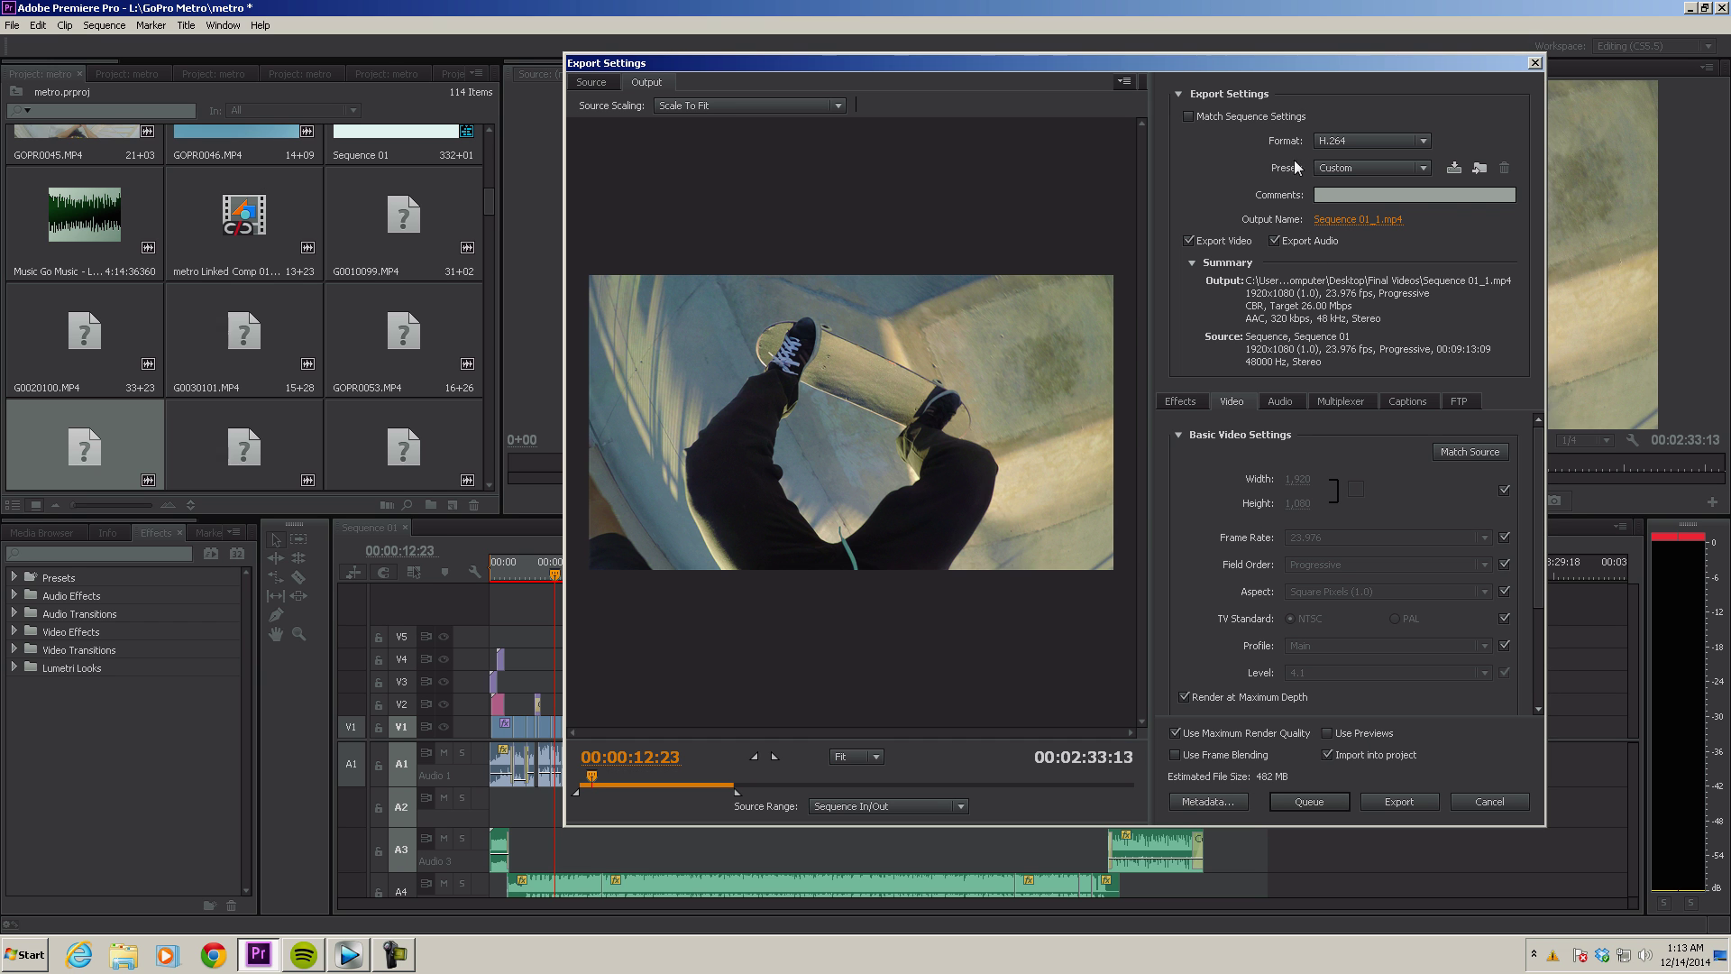
Keep H.264 as the export format.
{"action": "left_click", "coordinate": [1357, 141]}
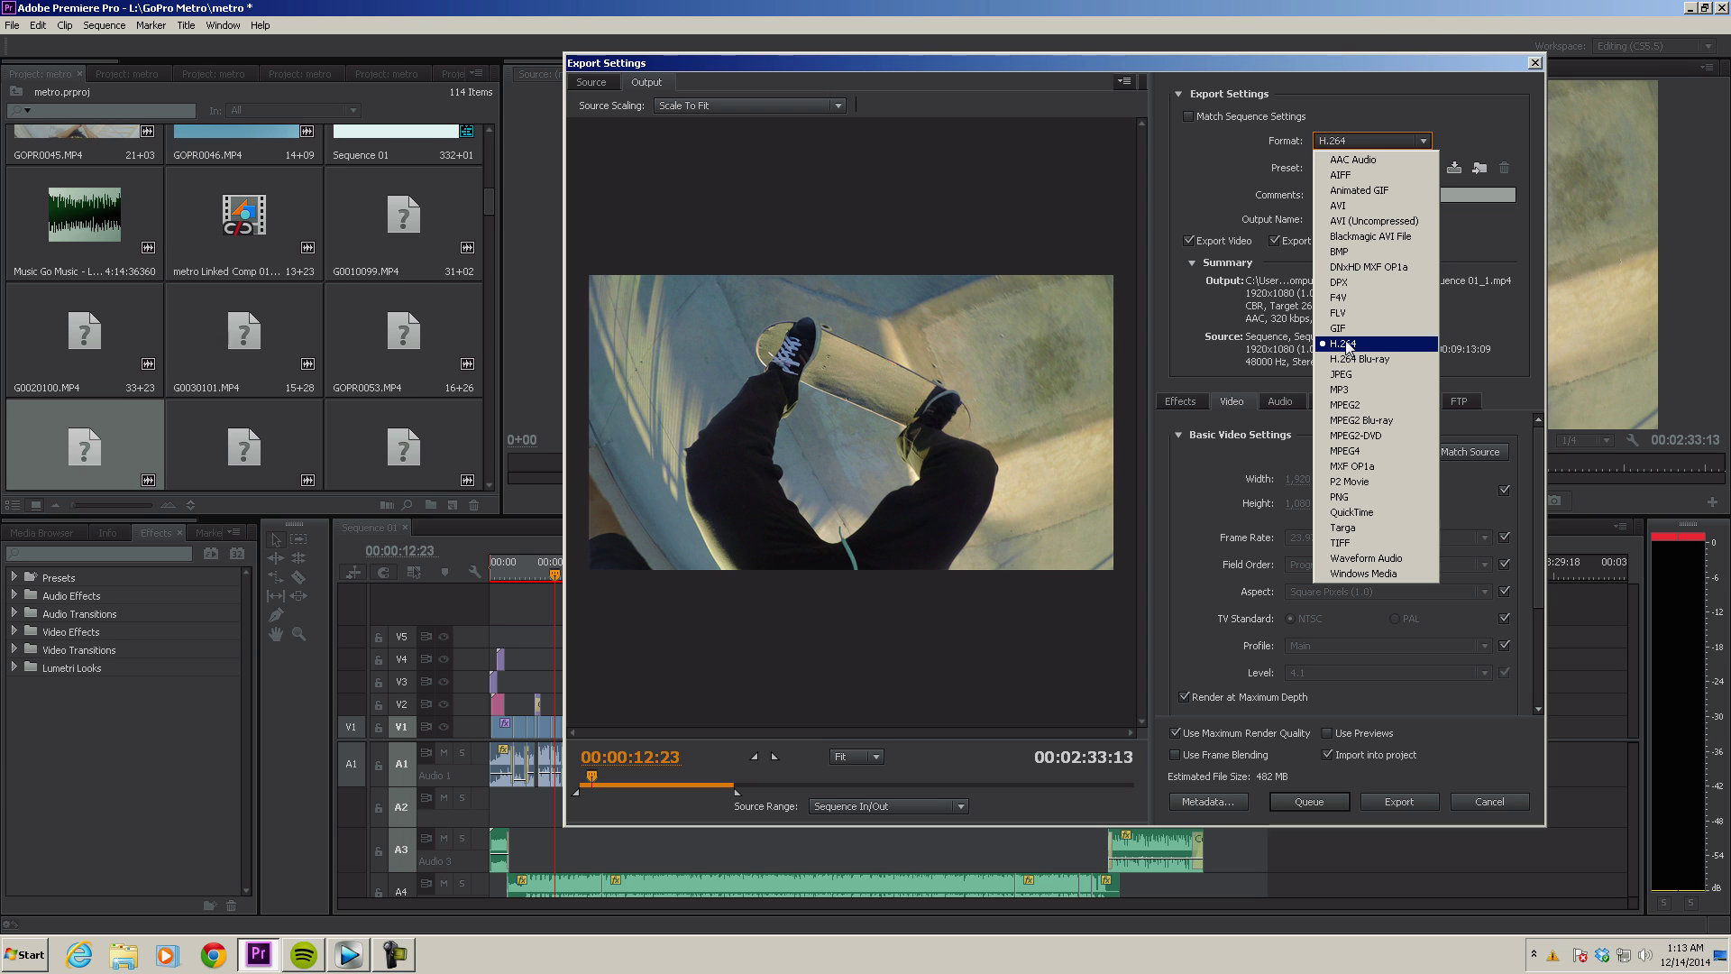
{"action": "left_click", "coordinate": [1349, 347]}
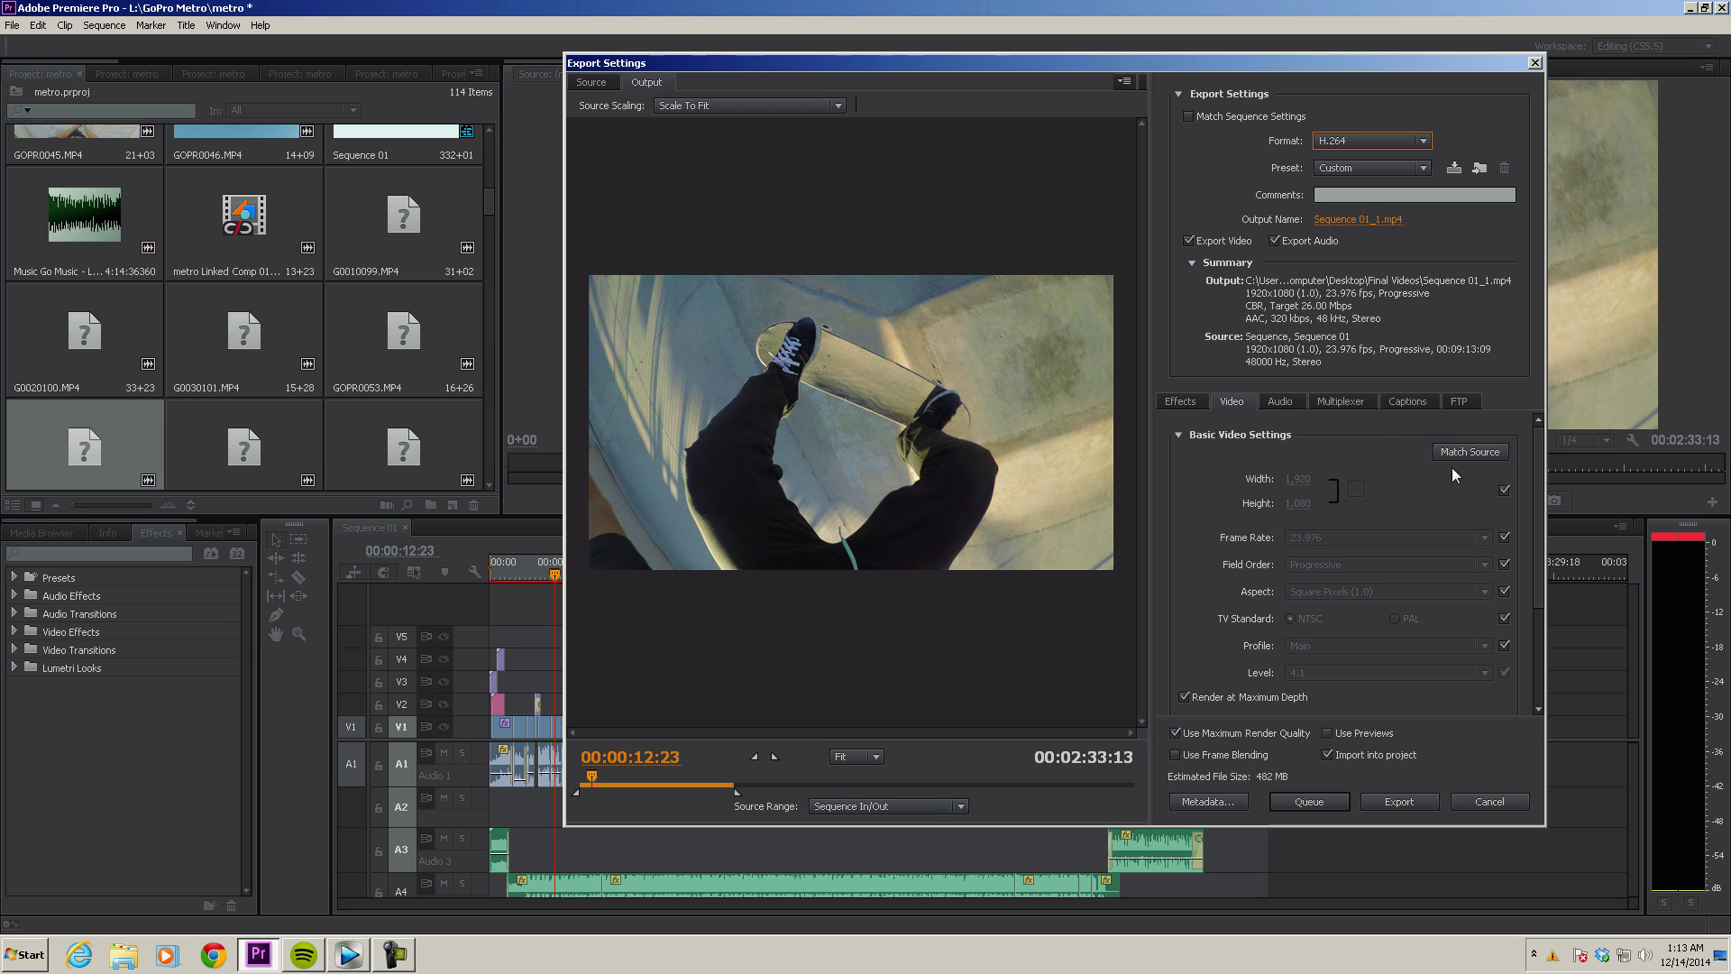
{"action": "scroll", "coordinate": [1538, 473], "scroll_direction": "down", "scroll_amount": 1}
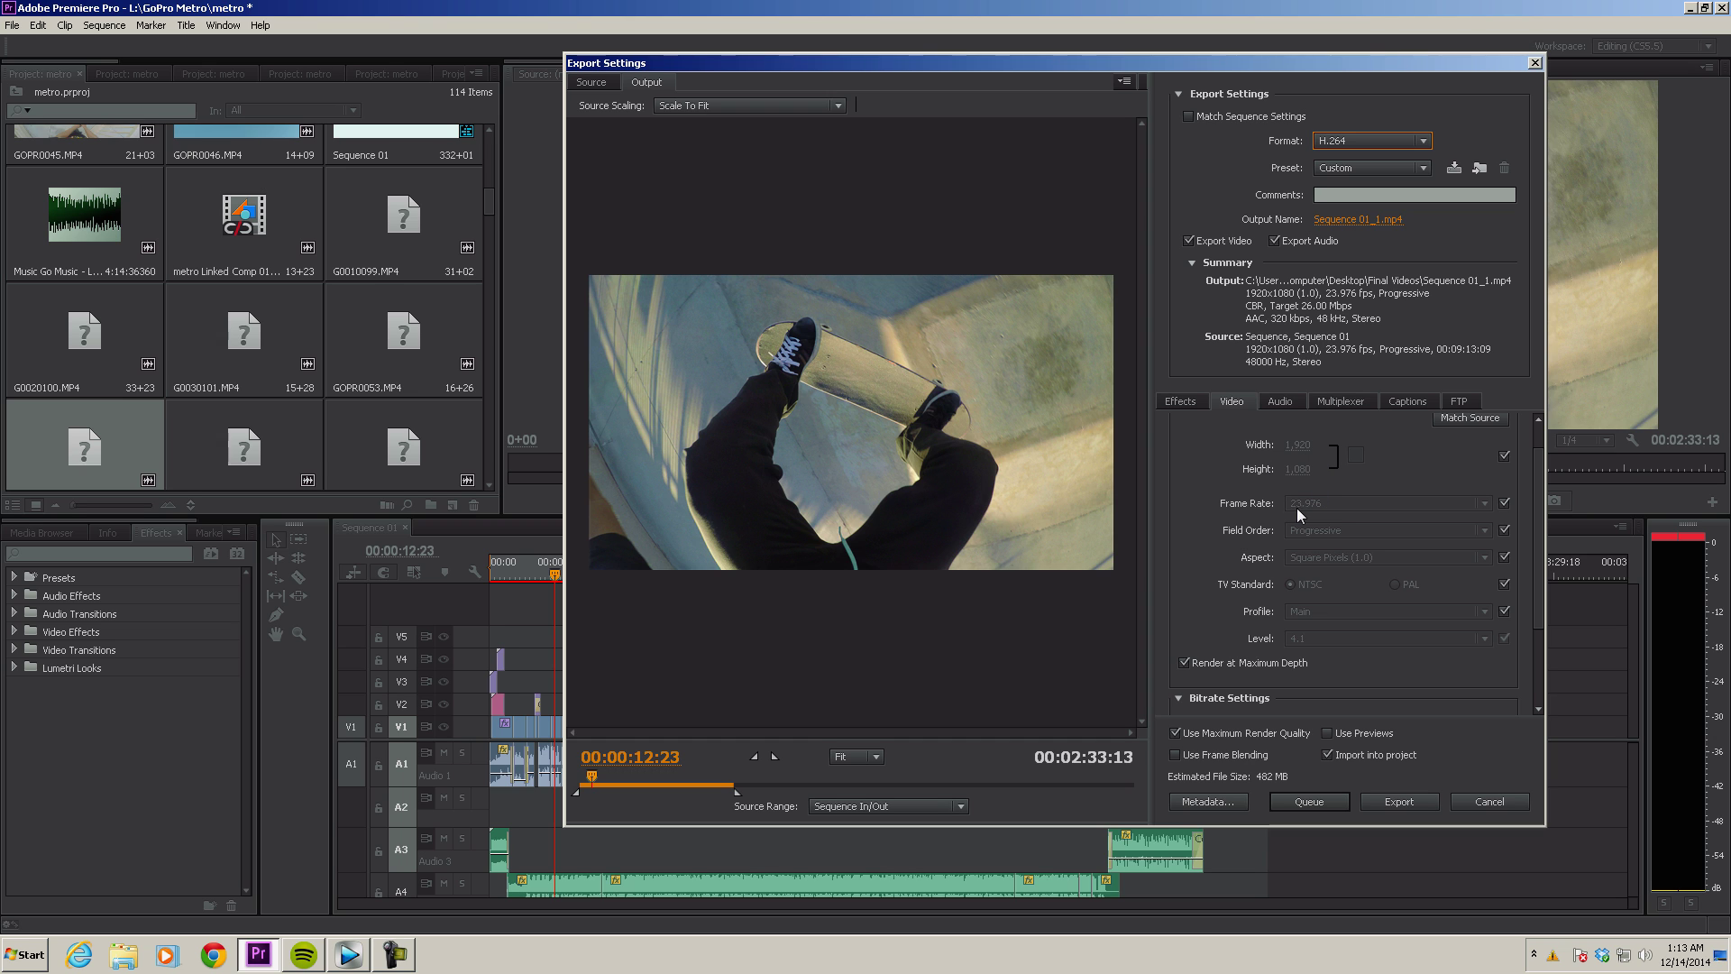
Leave Frame Rate (23.976) and Field Order both set to Match Source.
{"action": "left_click", "coordinate": [1504, 504]}
{"action": "left_click", "coordinate": [1452, 506]}
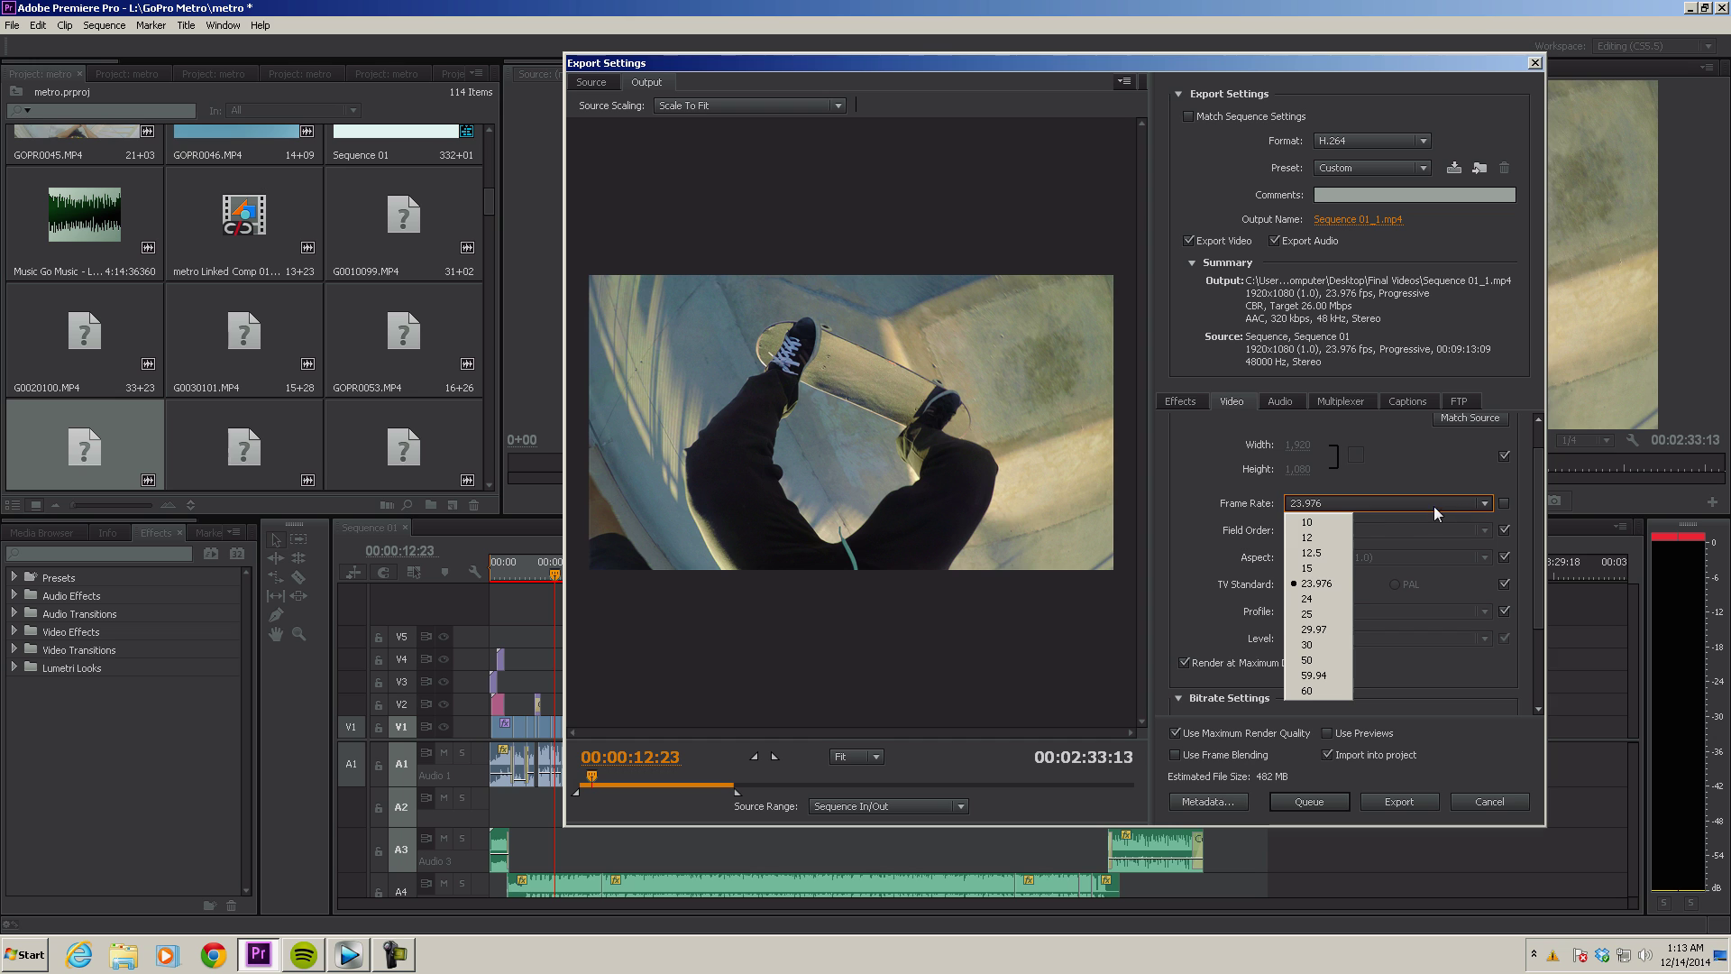
{"action": "left_click", "coordinate": [1323, 586]}
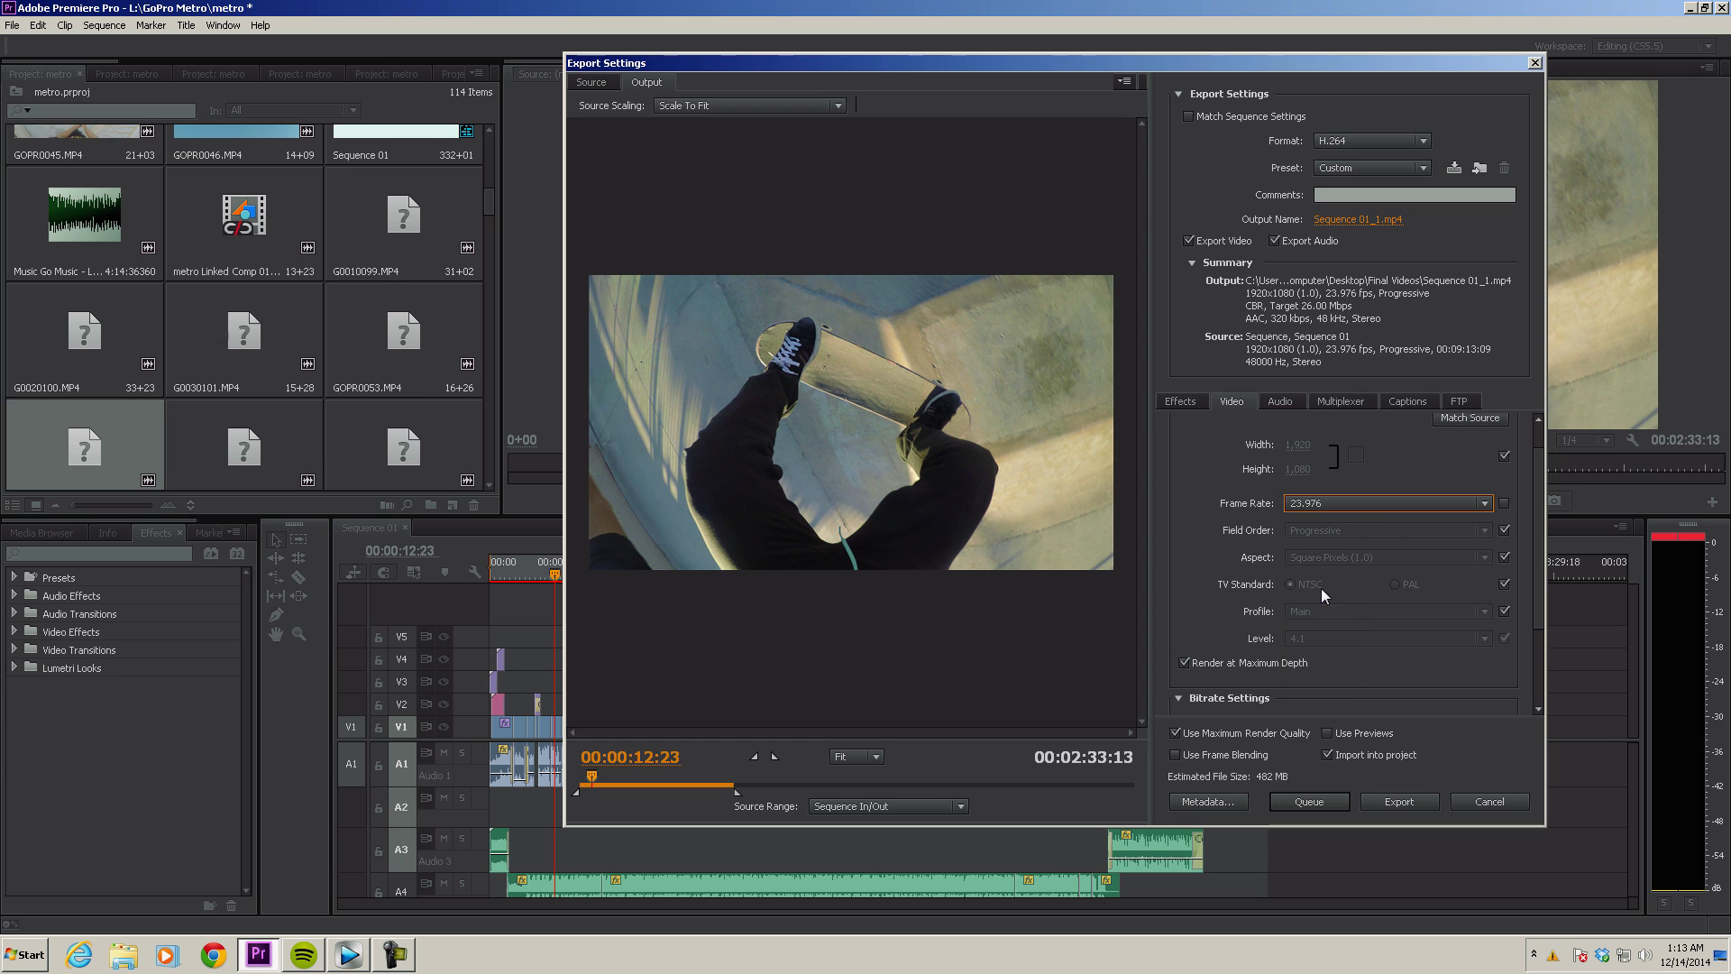
{"action": "left_click", "coordinate": [1503, 503]}
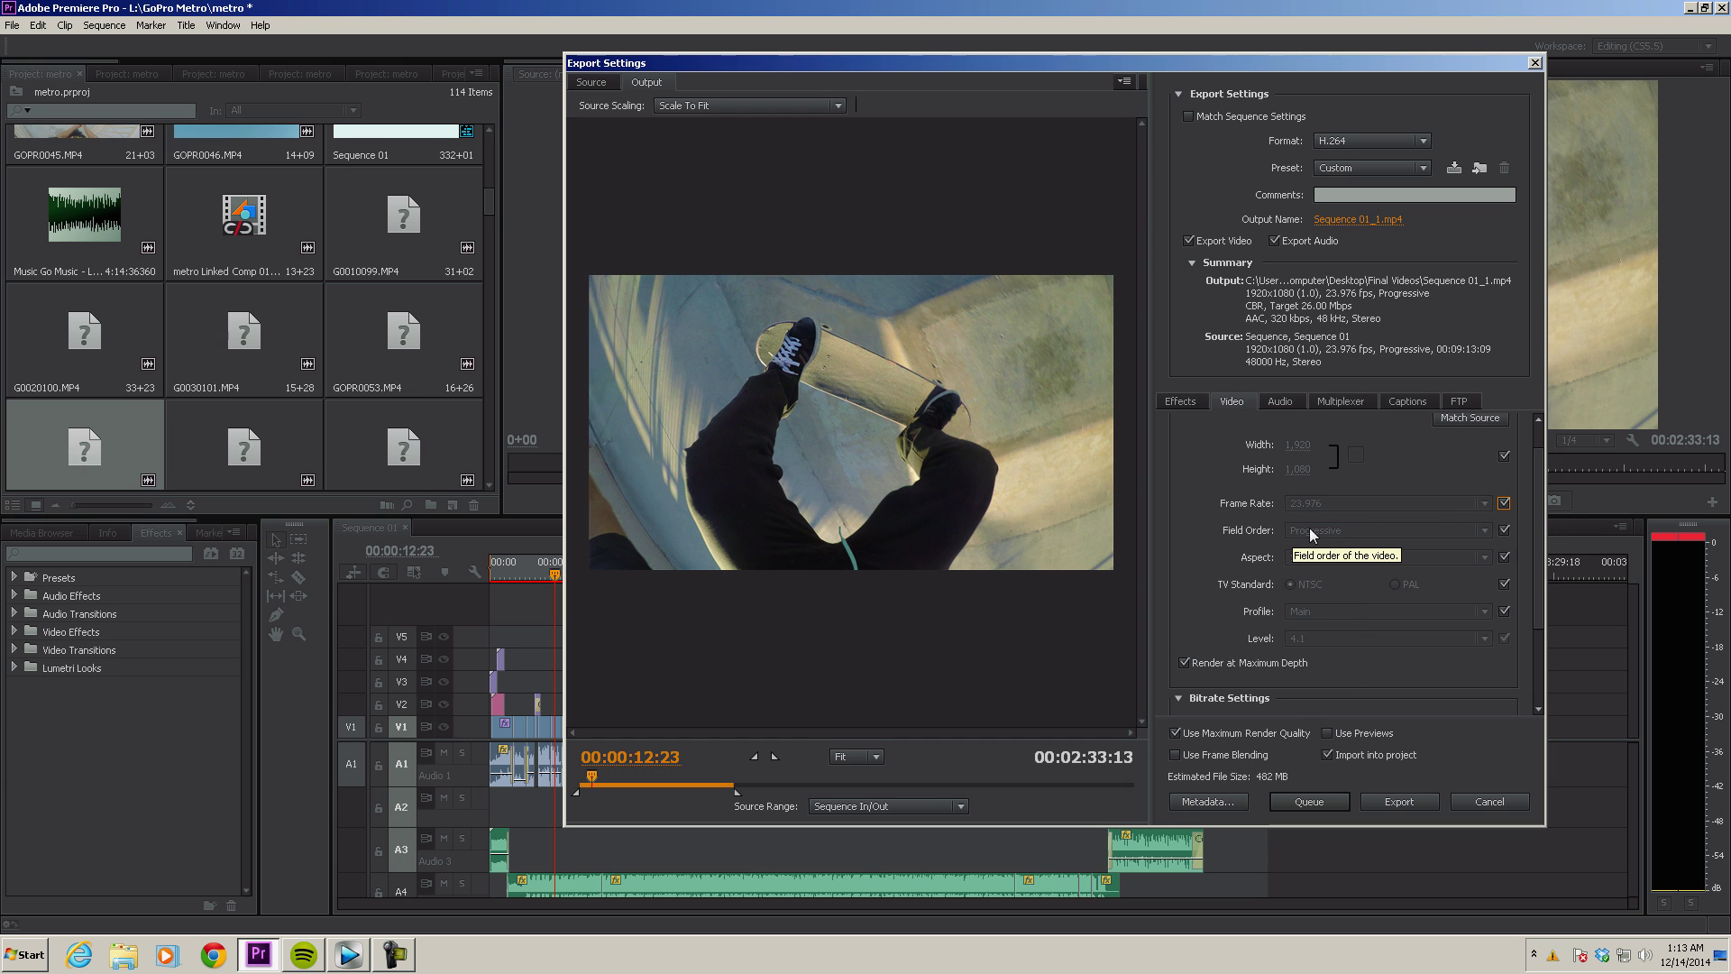
{"action": "left_click", "coordinate": [1505, 531]}
{"action": "left_click", "coordinate": [1468, 530]}
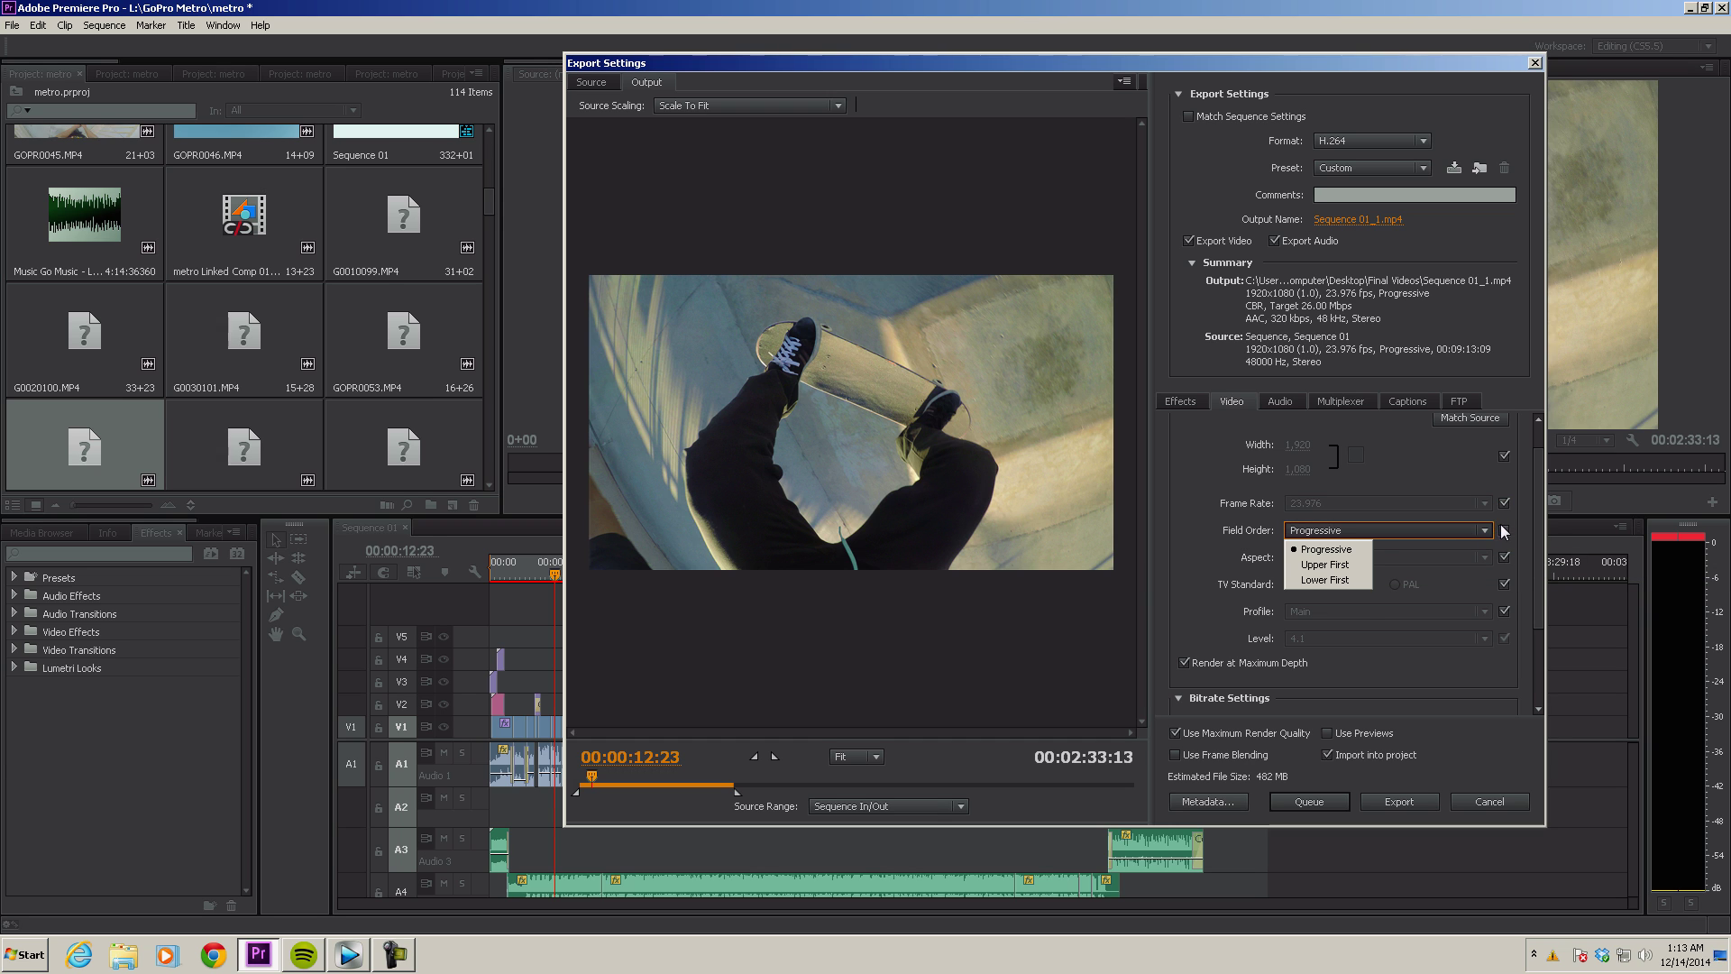
{"action": "left_click", "coordinate": [1504, 530]}
{"action": "left_click_drag", "start_coordinate": [1535, 532], "coordinate": [1535, 552]}
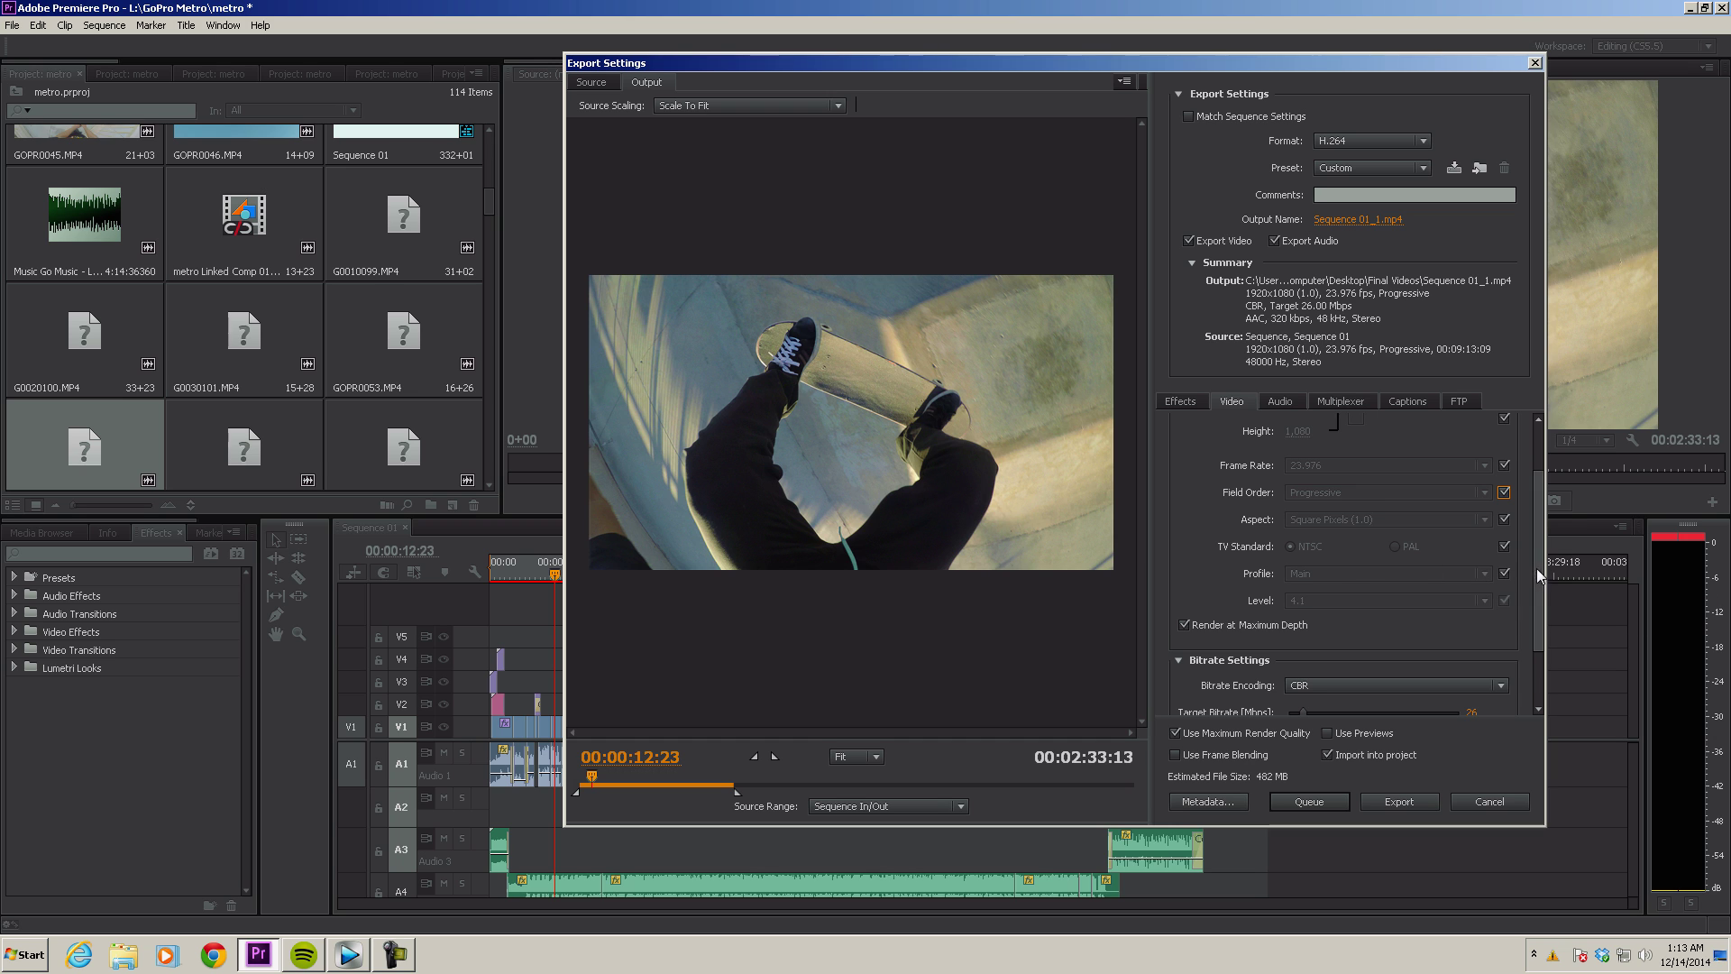
{"action": "left_click_drag", "start_coordinate": [1537, 568], "coordinate": [1527, 617]}
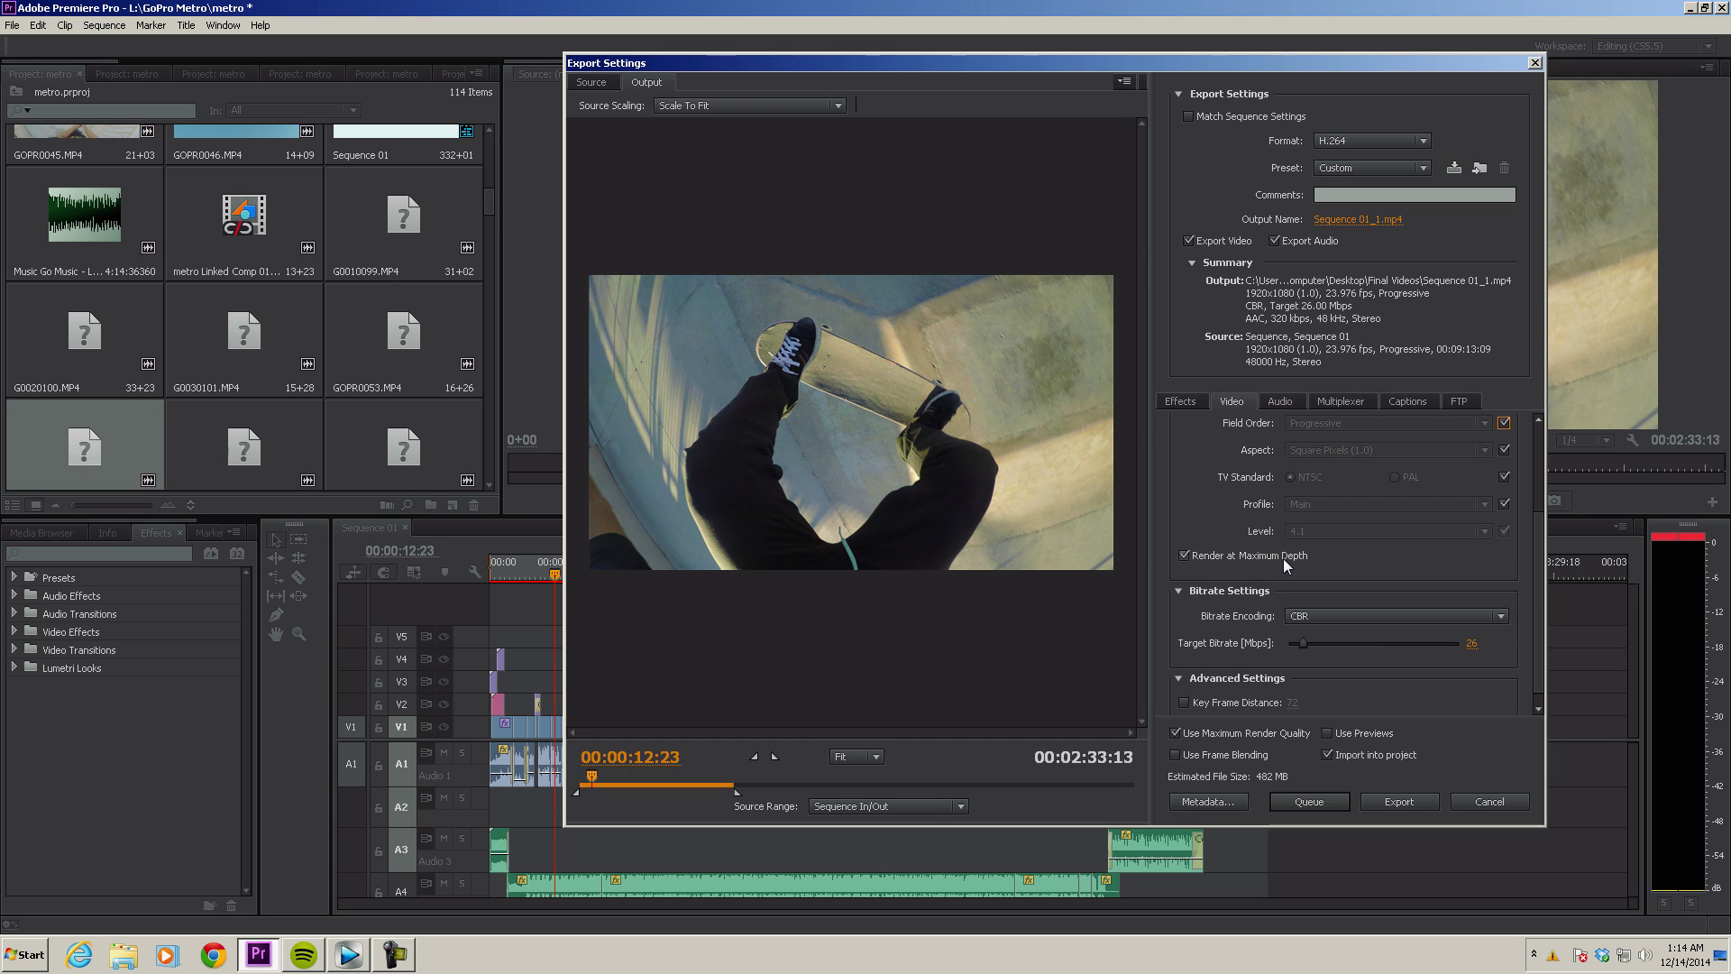
Choose VBR, 2 pass bitrate encoding with 22.9 Mbps target and 28.2 Mbps maximum.
{"action": "scroll", "coordinate": [1534, 569], "scroll_direction": "down", "scroll_amount": 1}
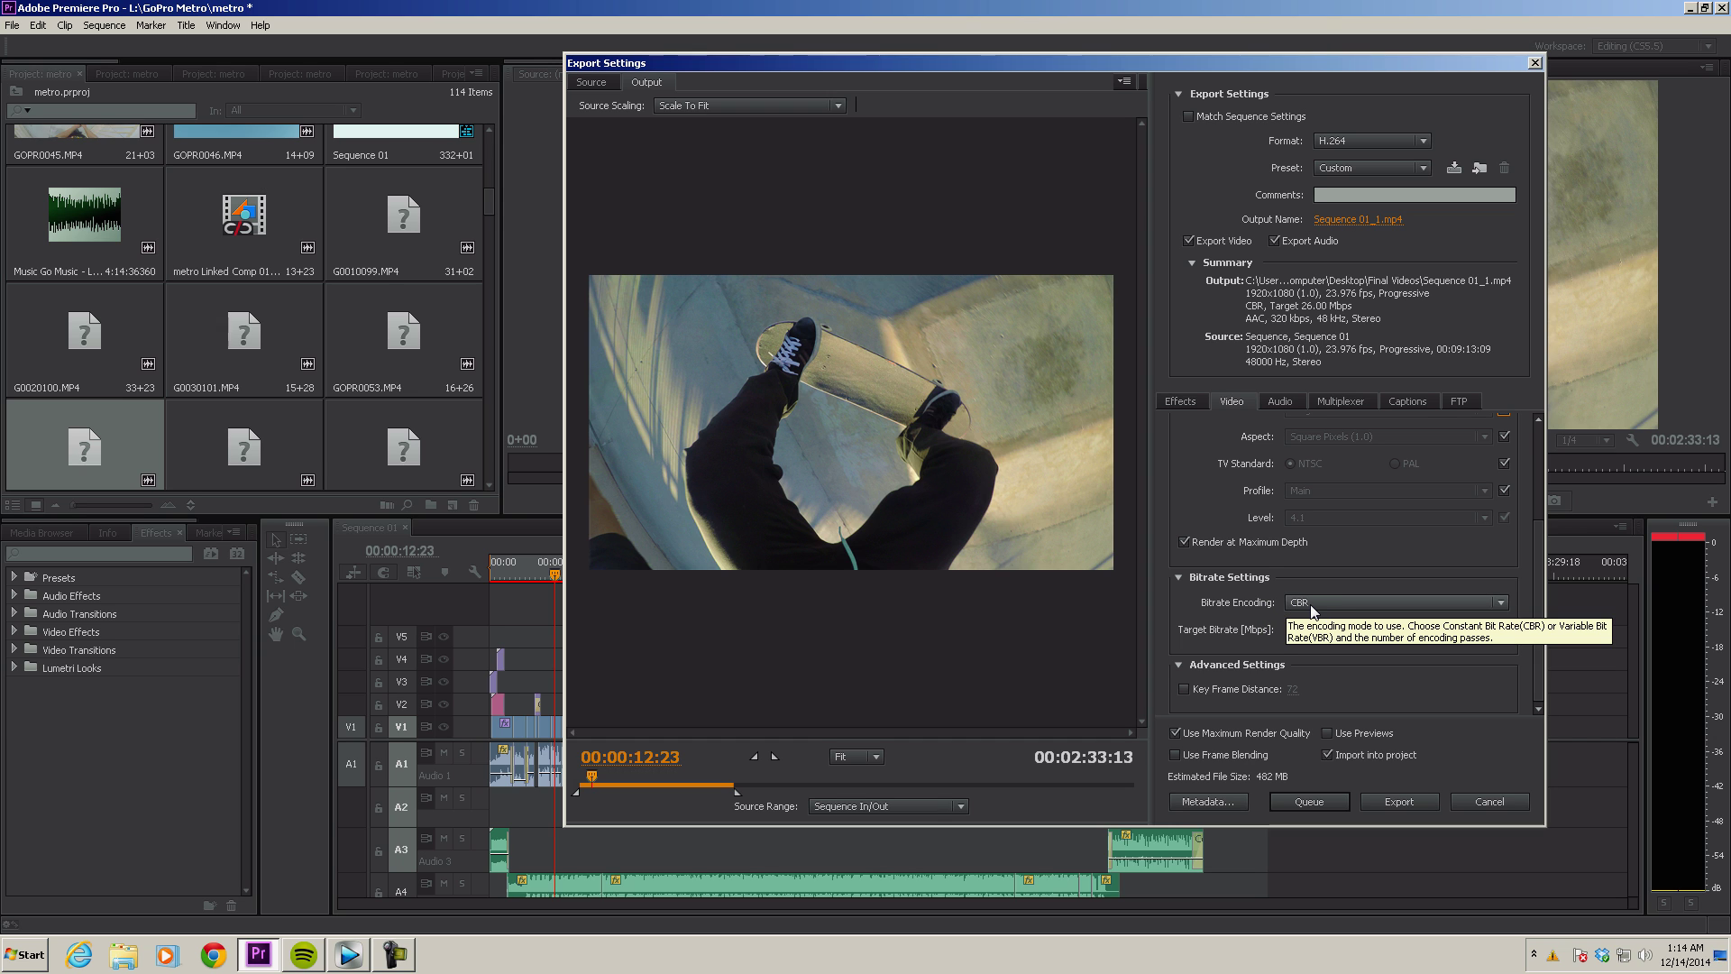
{"action": "left_click", "coordinate": [1312, 610]}
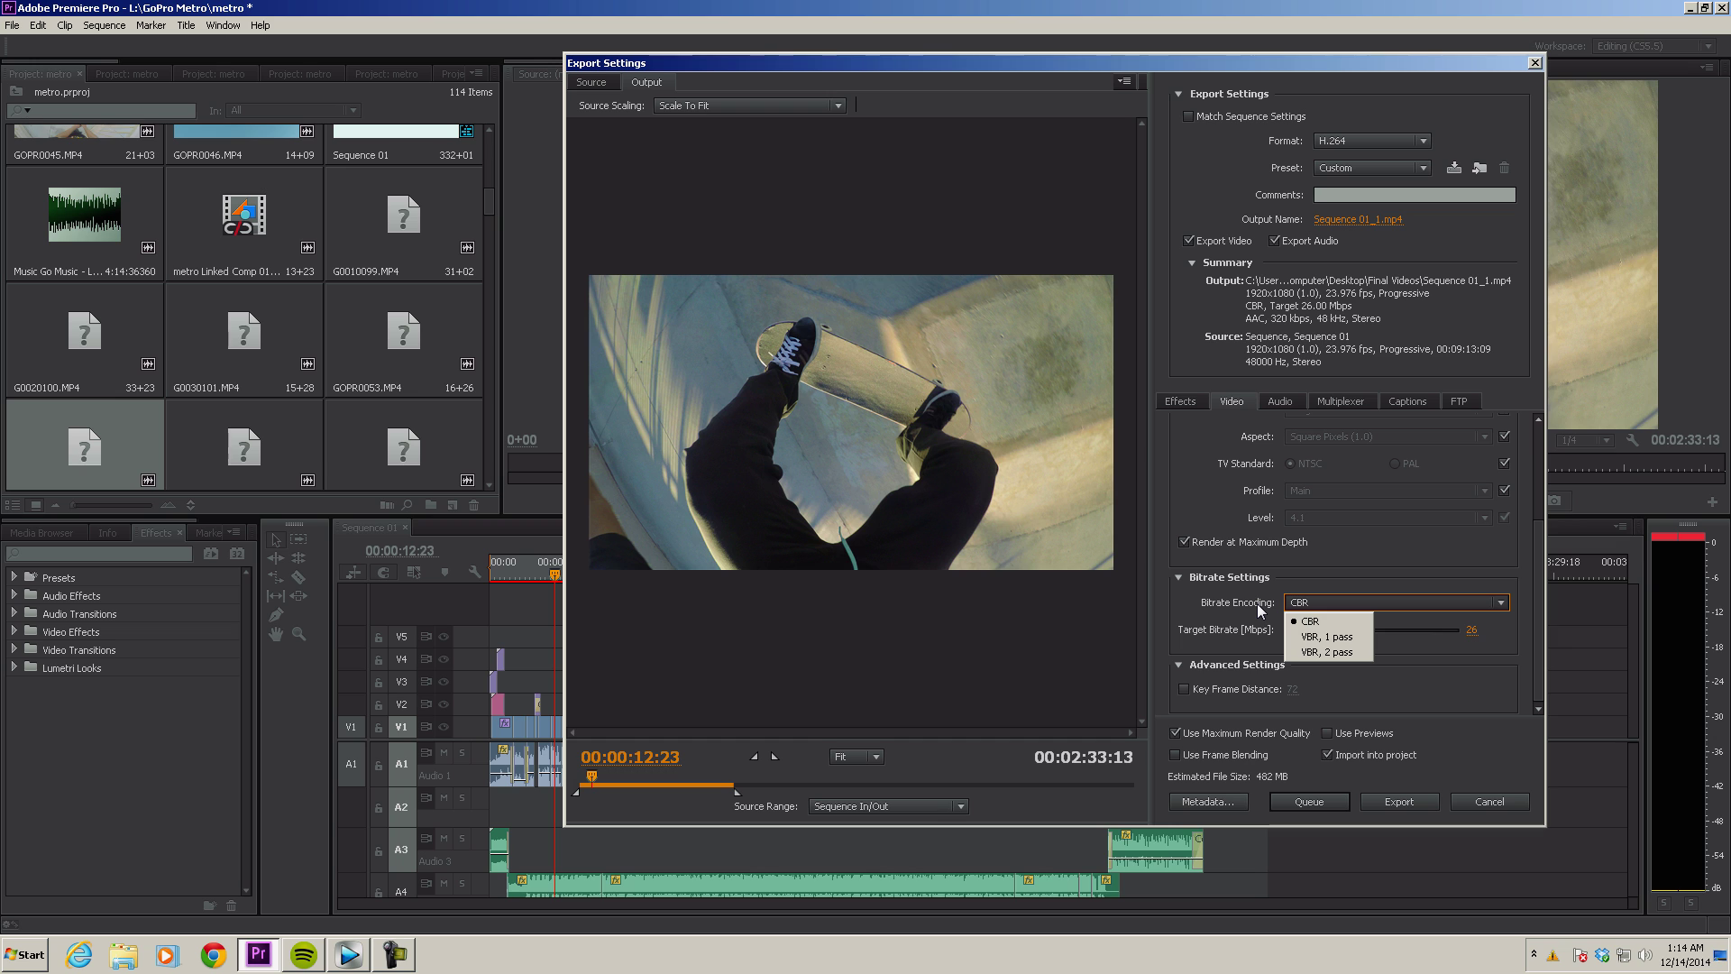
{"action": "left_click", "coordinate": [1326, 652]}
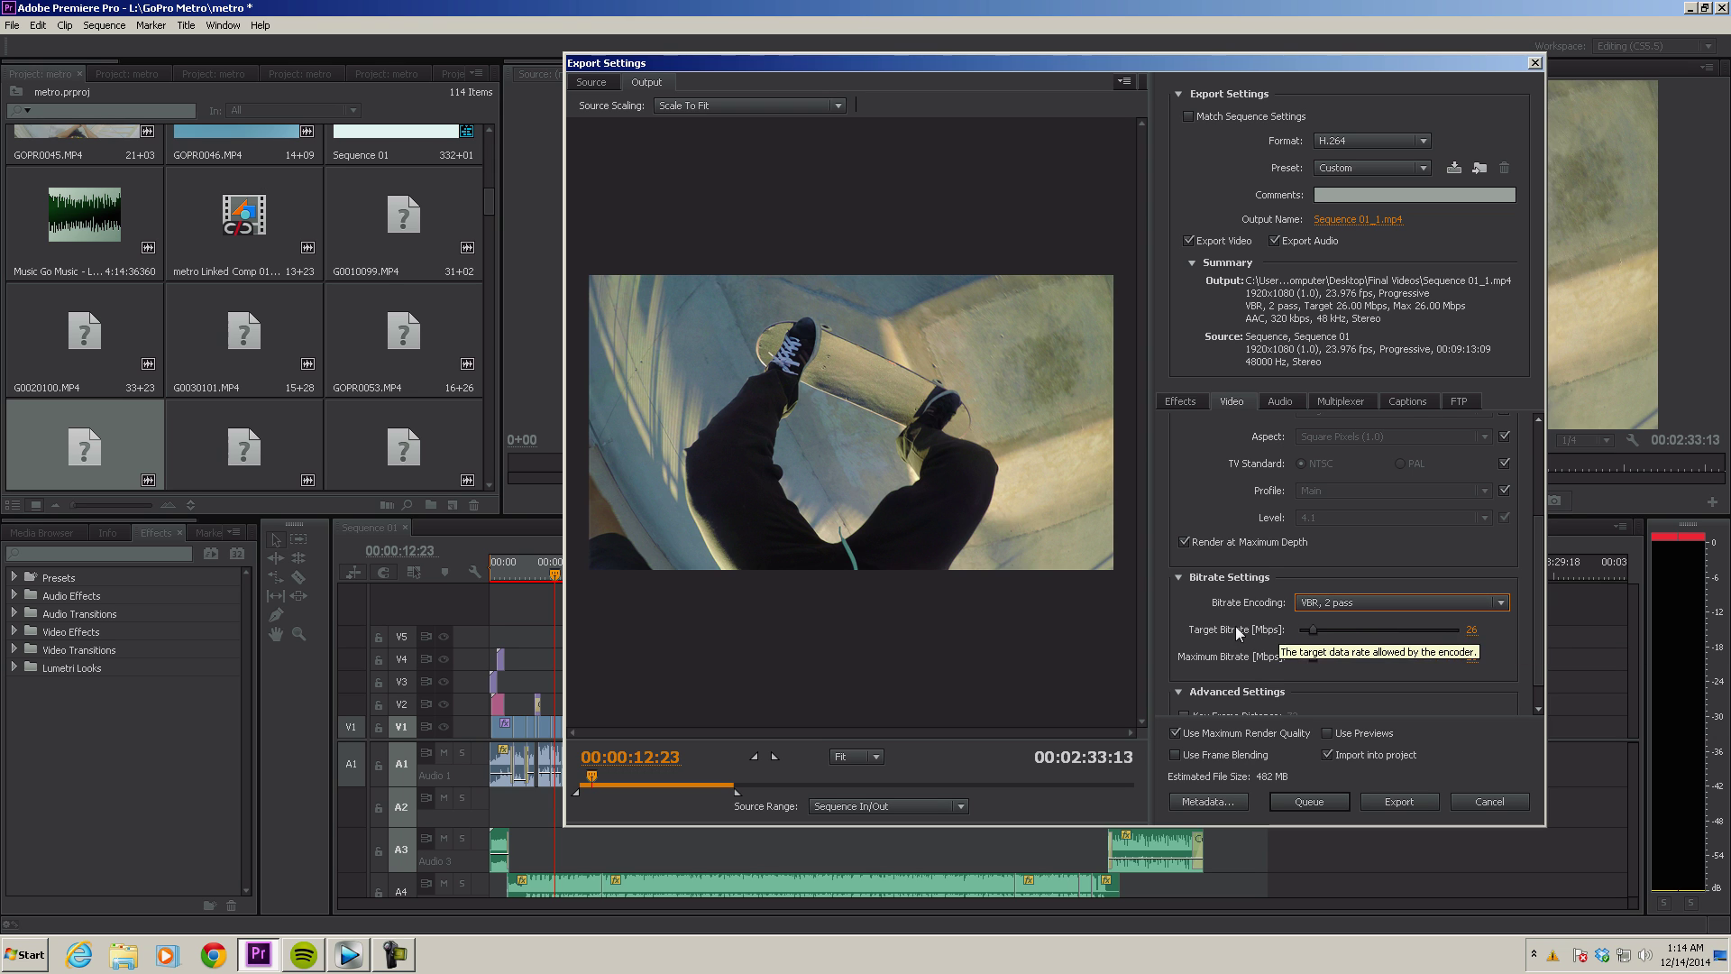
{"action": "mouse_move", "coordinate": [1474, 636]}
{"action": "left_mouse_down"}
{"action": "mouse_move", "coordinate": [1455, 650]}
{"action": "mouse_move", "coordinate": [1472, 634]}
{"action": "left_mouse_up"}
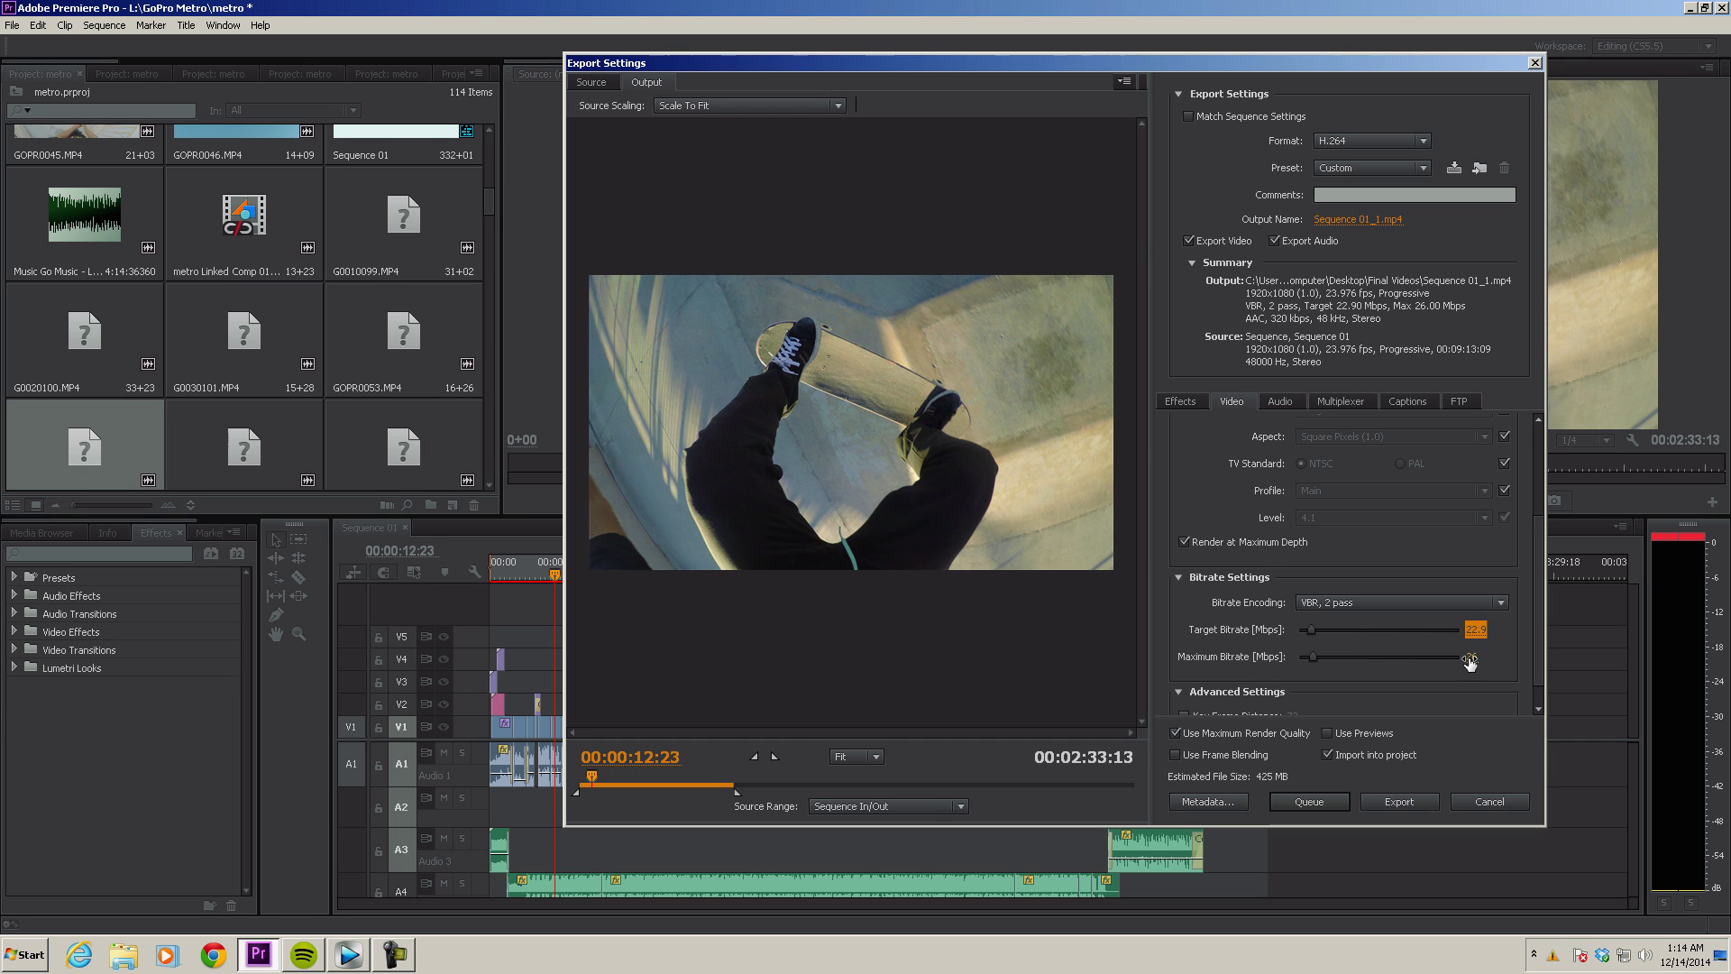
{"action": "left_click", "coordinate": [1483, 657]}
{"action": "left_click_drag", "start_coordinate": [1486, 658], "coordinate": [1503, 661]}
{"action": "left_click", "coordinate": [1296, 401]}
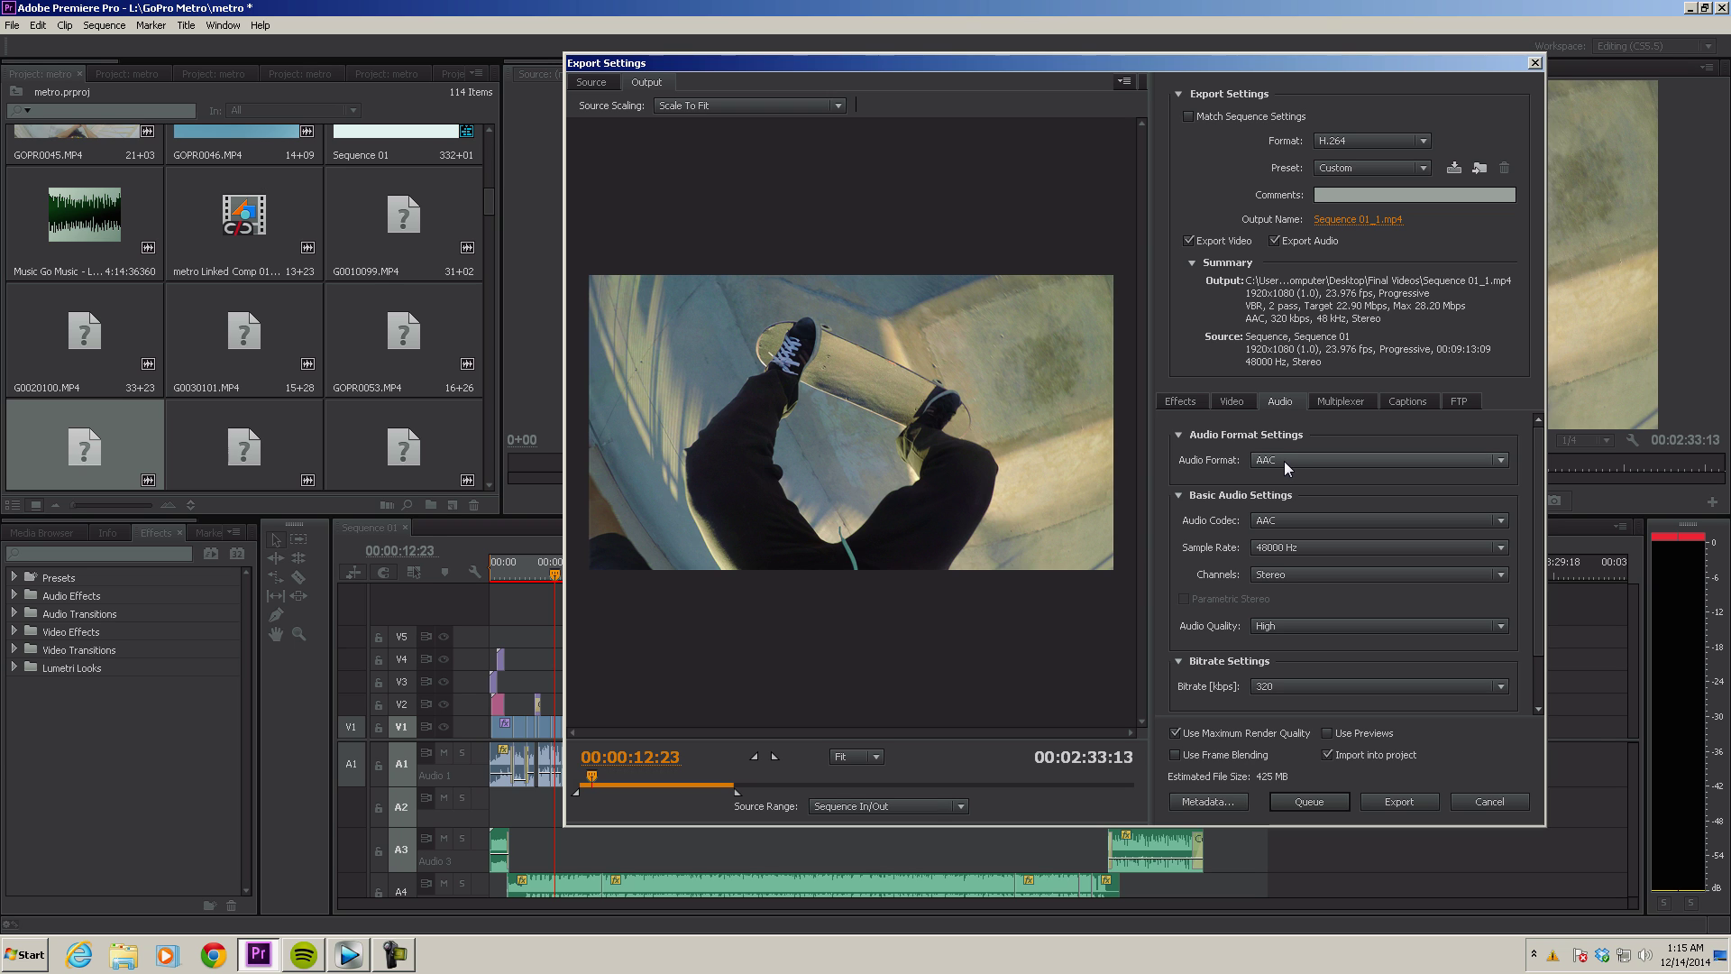
Keep AAC, set Audio Quality to Low, and return the bitrate to 320 kbps after trying 128.
{"action": "left_click", "coordinate": [1286, 521]}
{"action": "left_click", "coordinate": [1287, 527]}
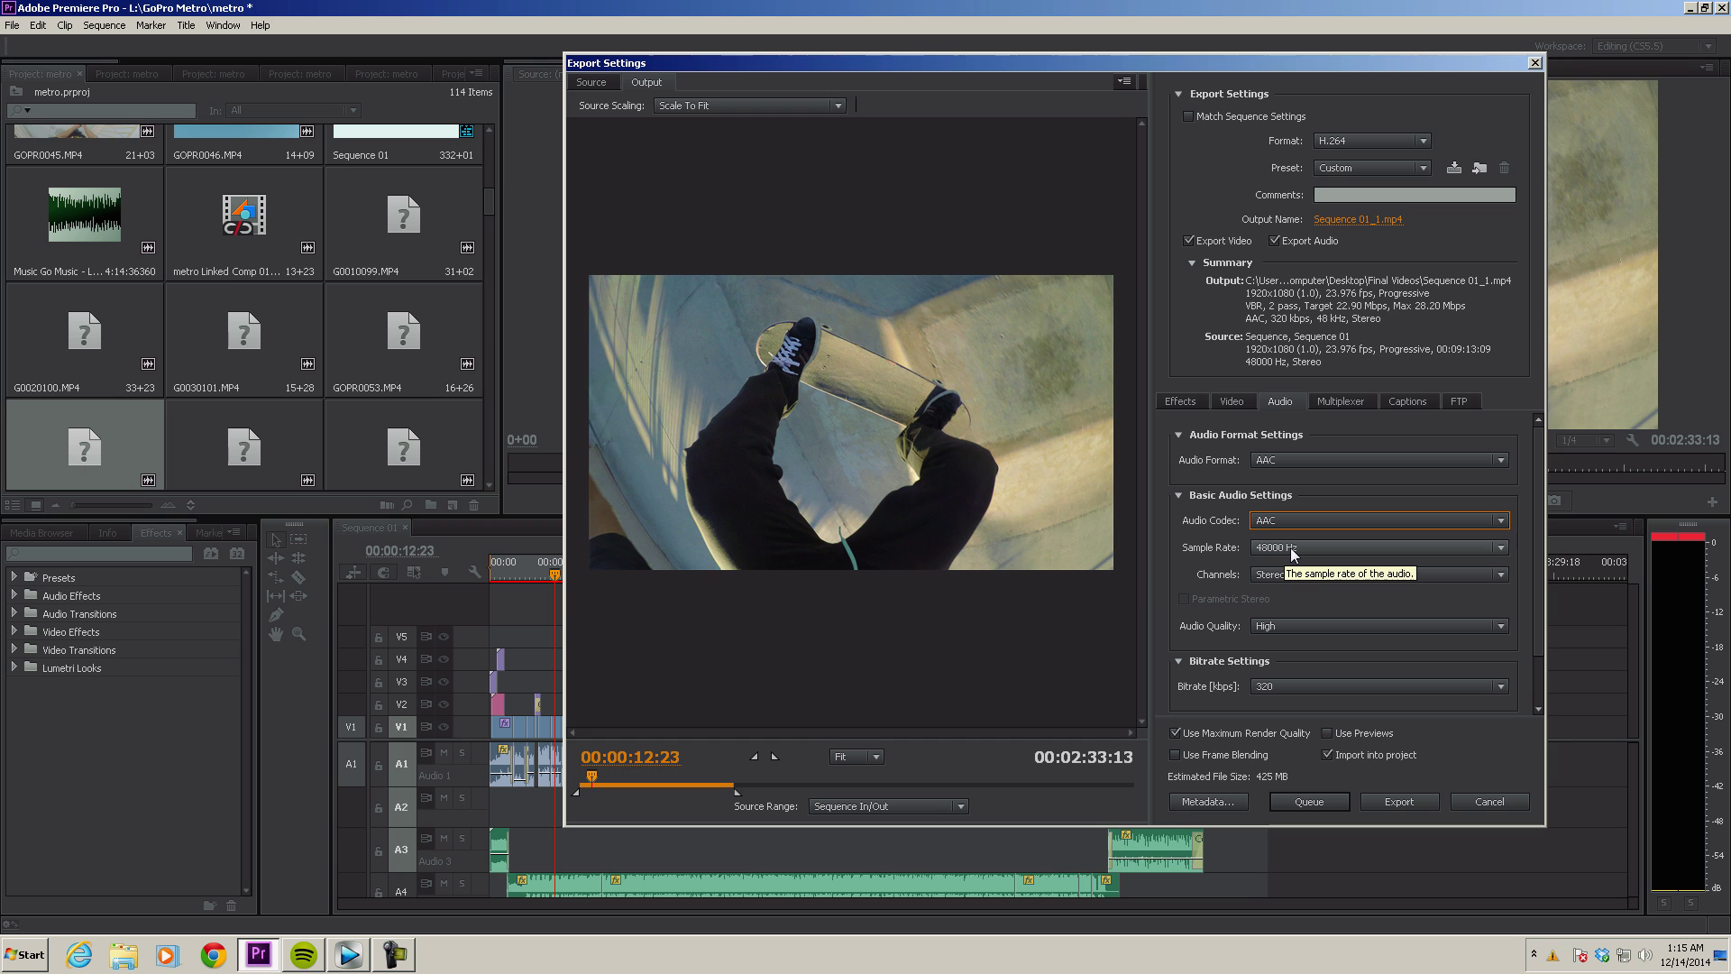
{"action": "left_click", "coordinate": [1260, 629]}
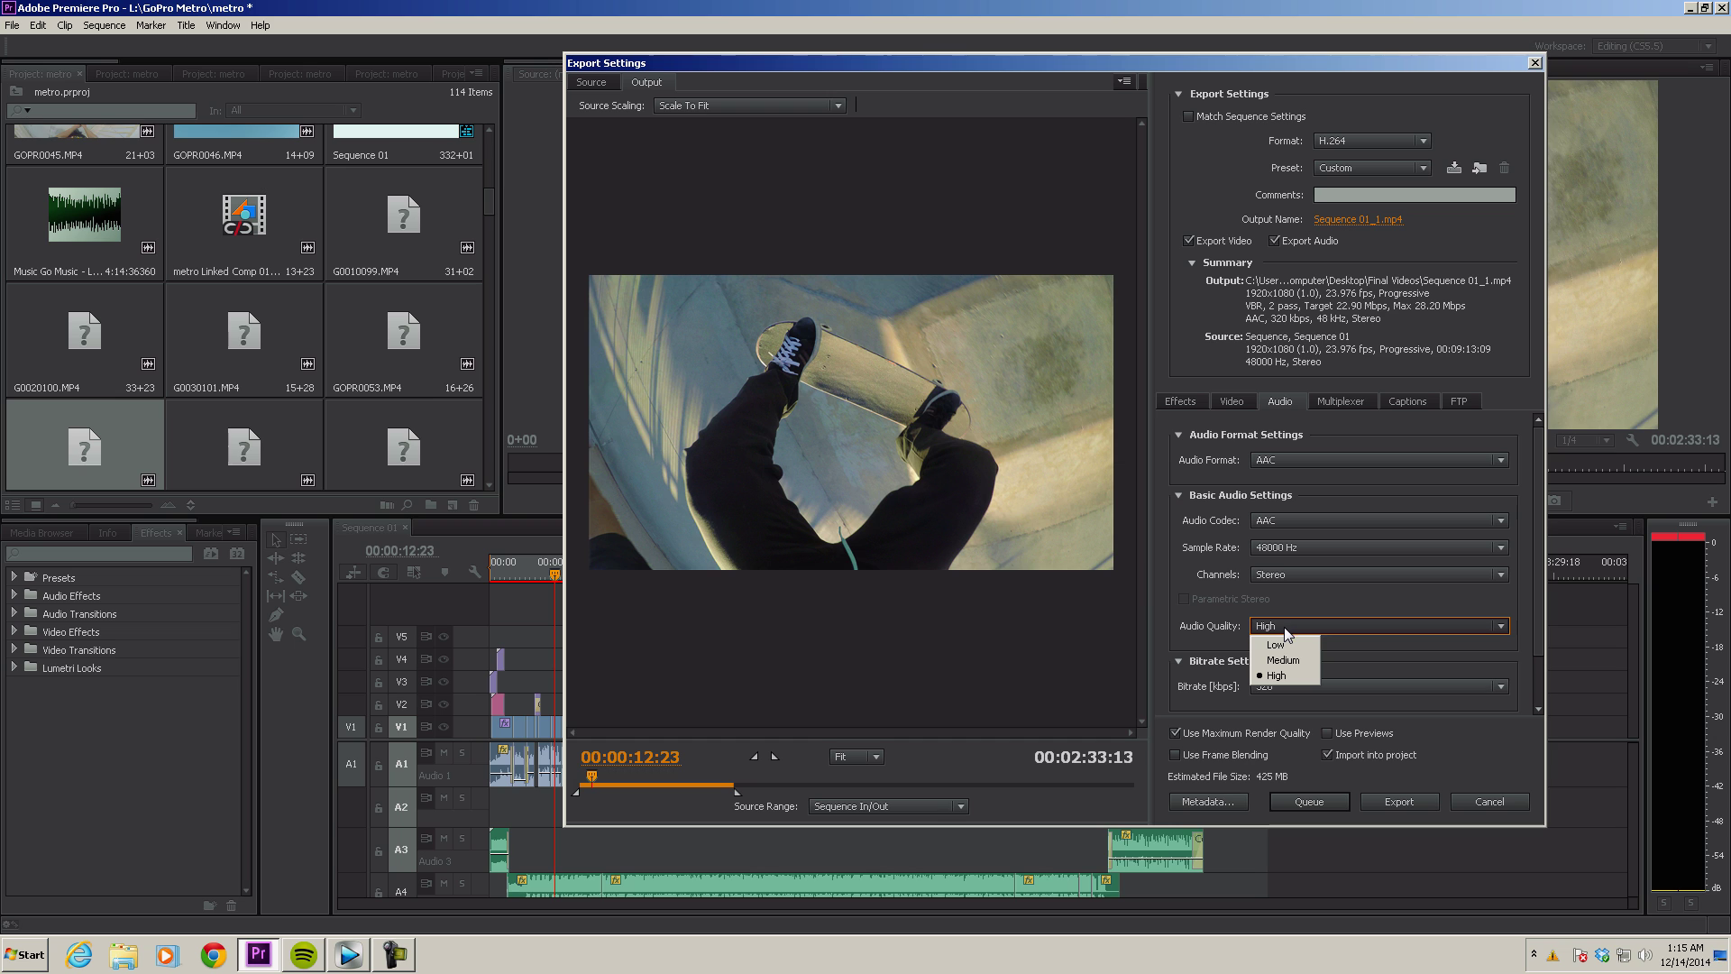
{"action": "left_click", "coordinate": [1290, 646]}
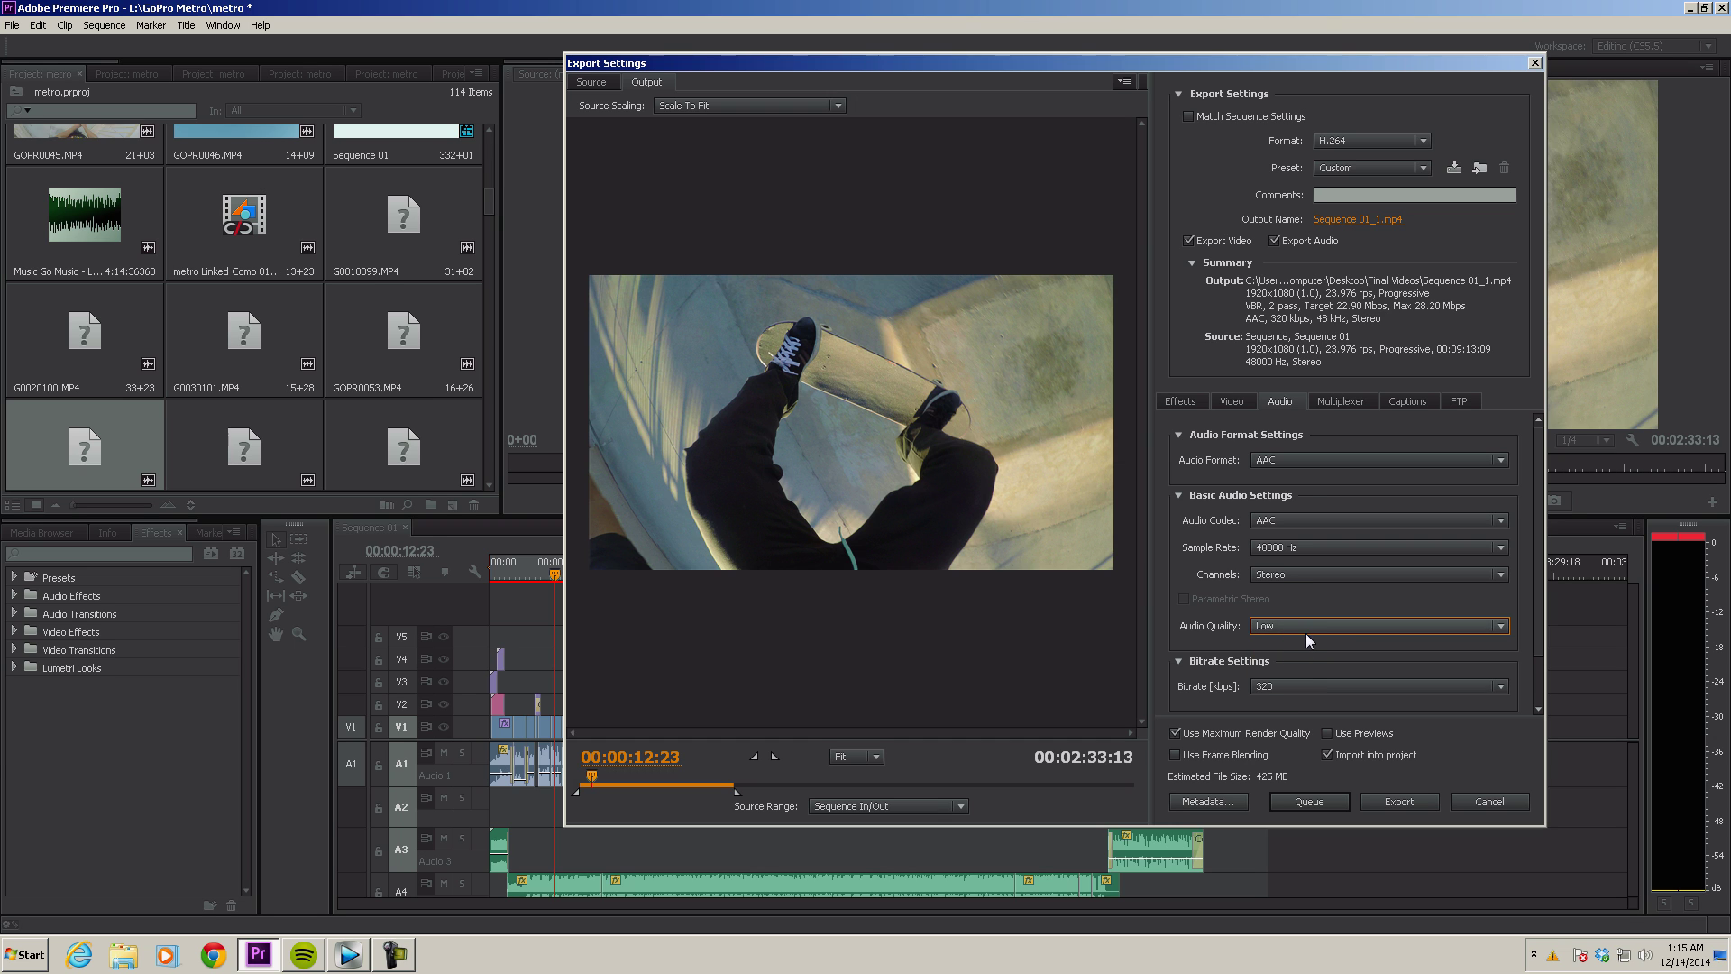
{"action": "left_click", "coordinate": [1258, 686]}
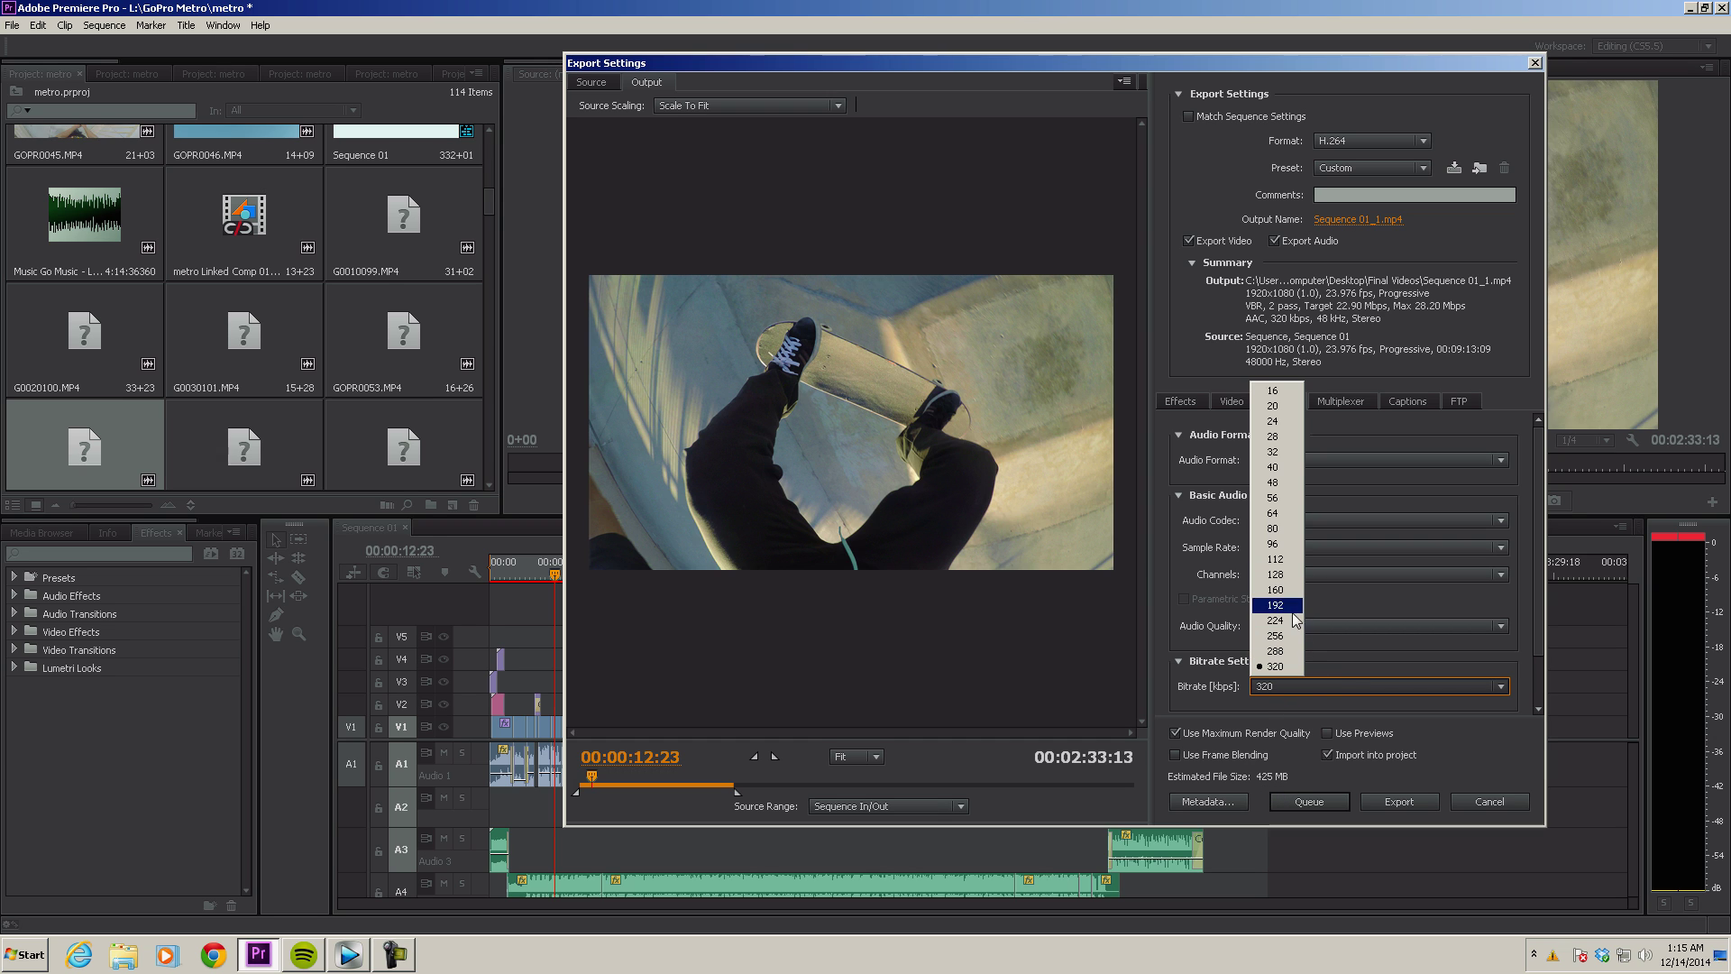
{"action": "left_click", "coordinate": [1285, 574]}
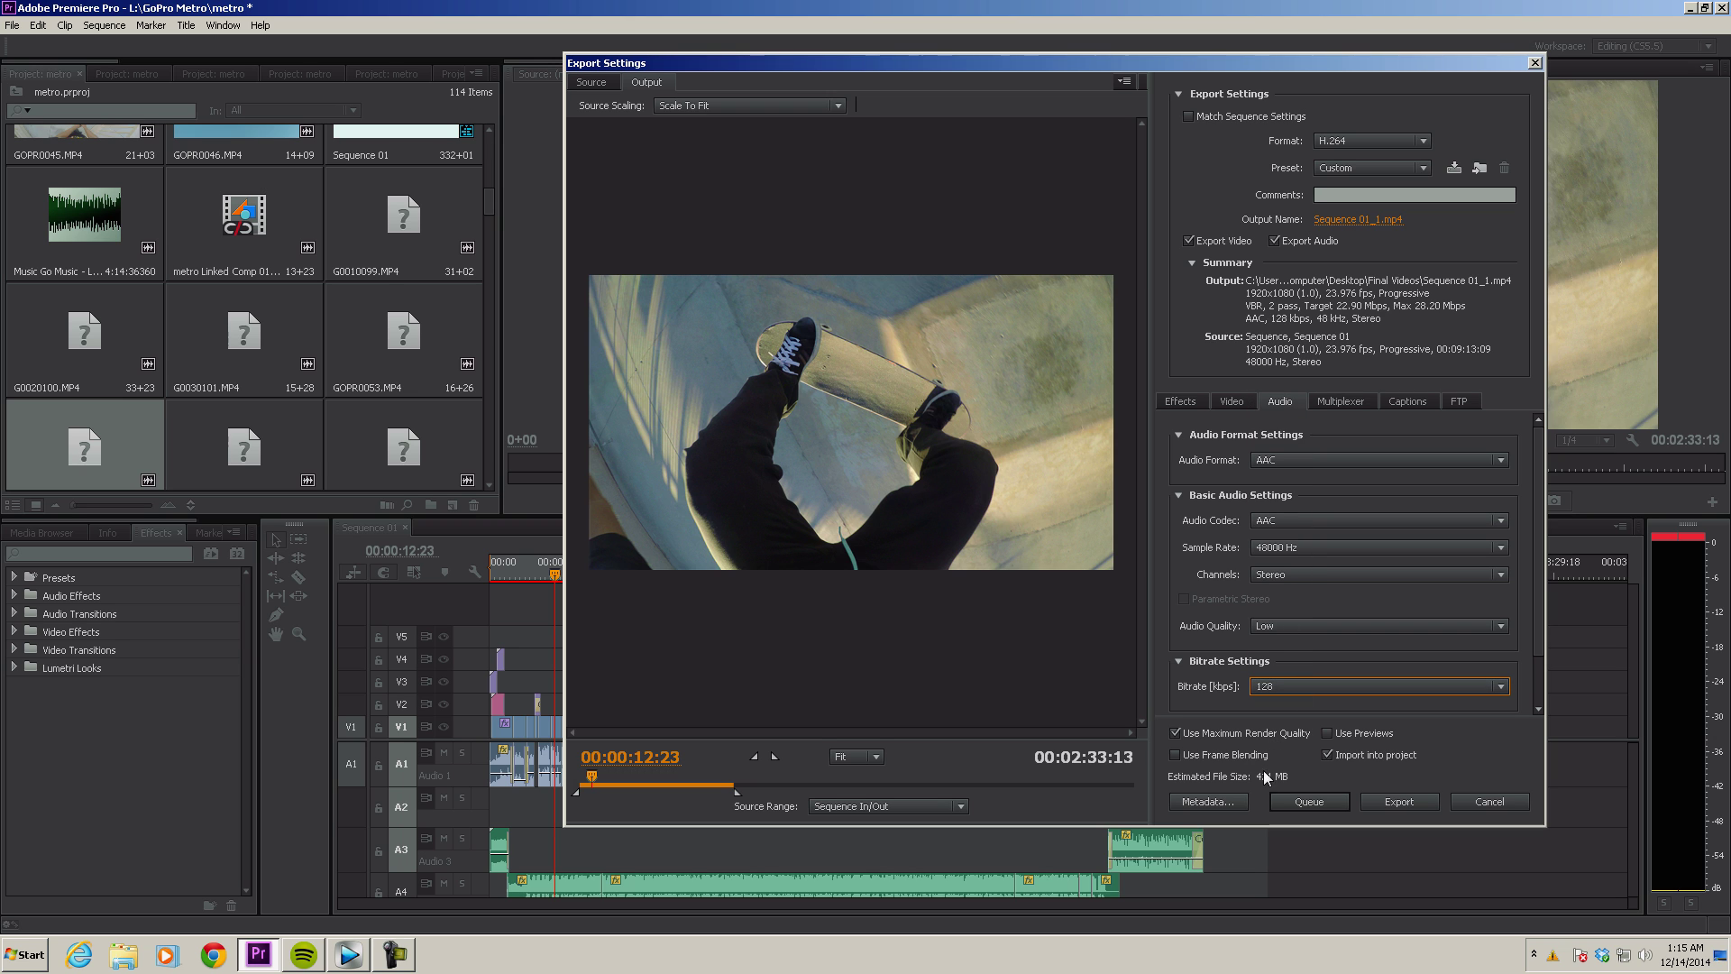
{"action": "left_click", "coordinate": [1294, 687]}
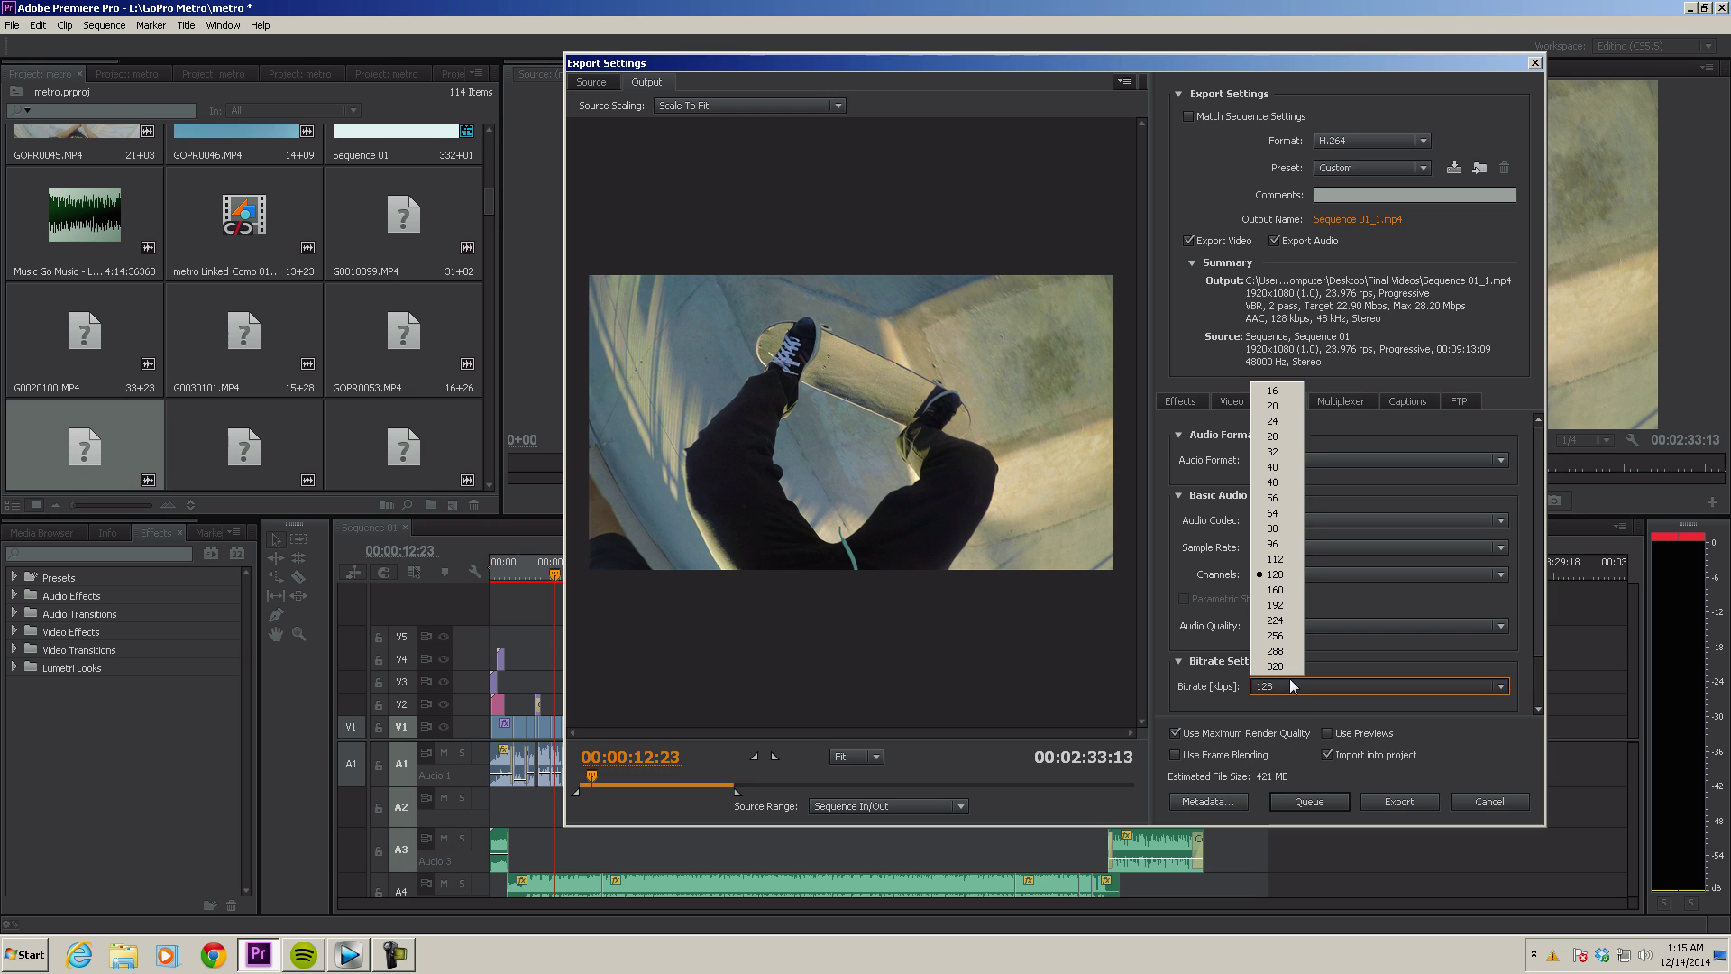
{"action": "left_click", "coordinate": [1275, 667]}
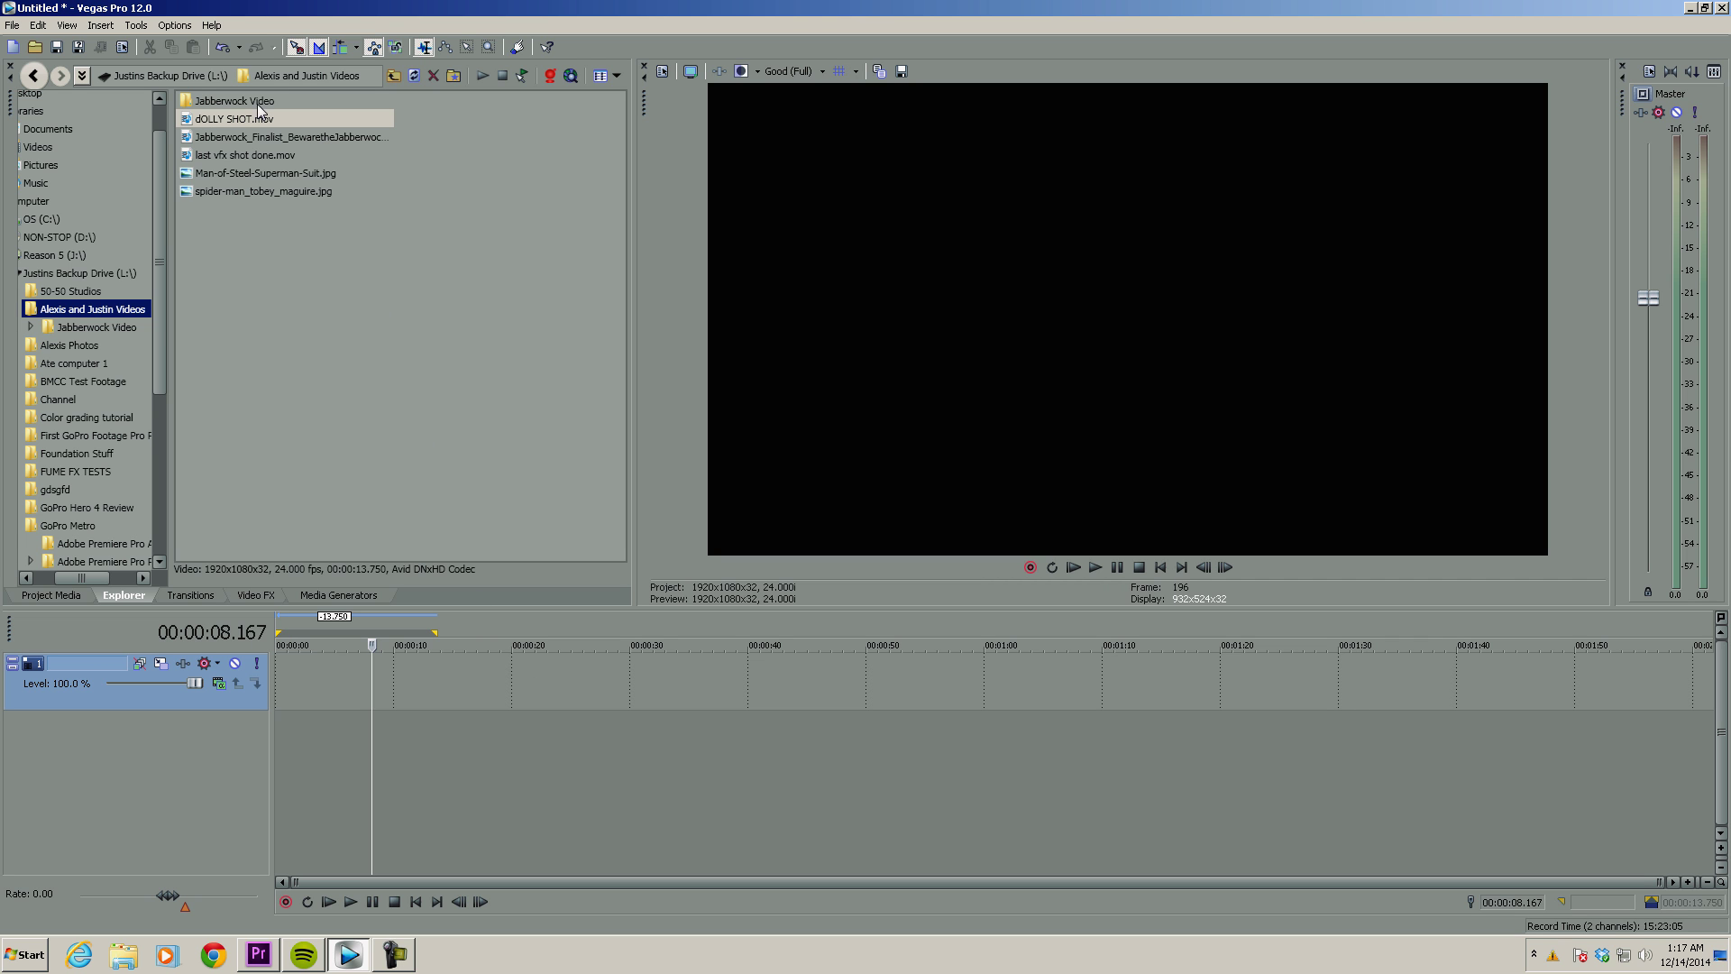
Place dOLLY SHOT.mov at 00:00:00 on the first video track and mark 0–13.750 s as the loop region.
{"action": "left_click_drag", "start_coordinate": [259, 110], "coordinate": [377, 688]}
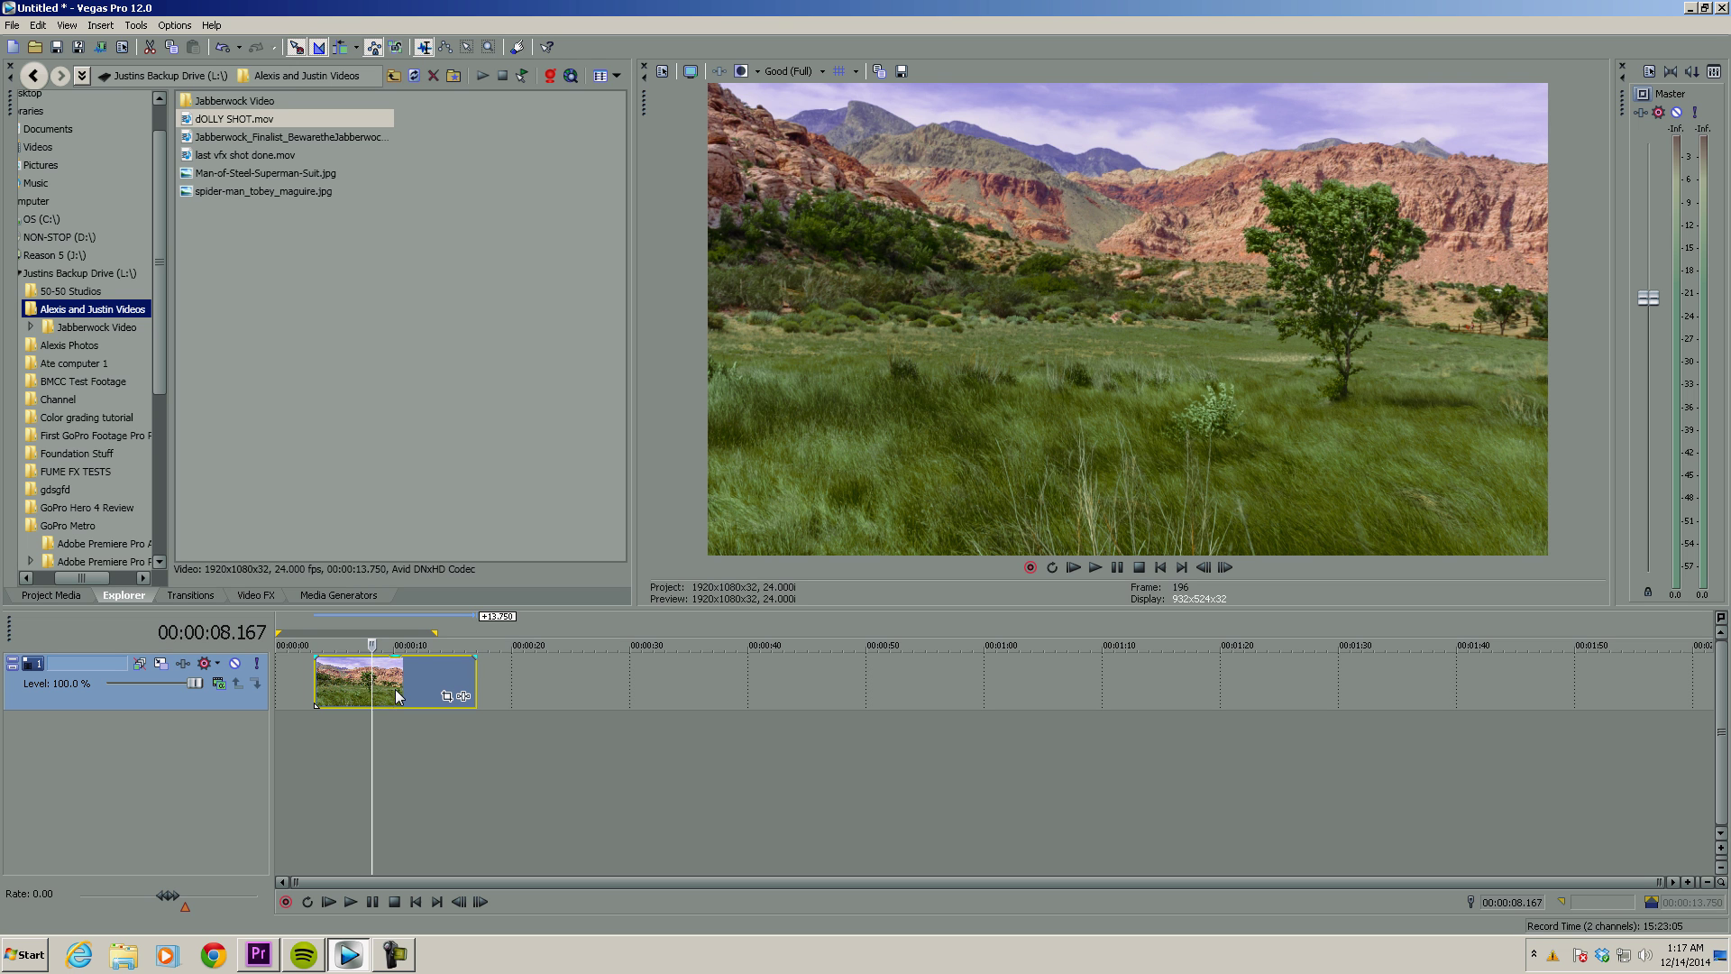
{"action": "left_click_drag", "start_coordinate": [396, 694], "coordinate": [358, 695]}
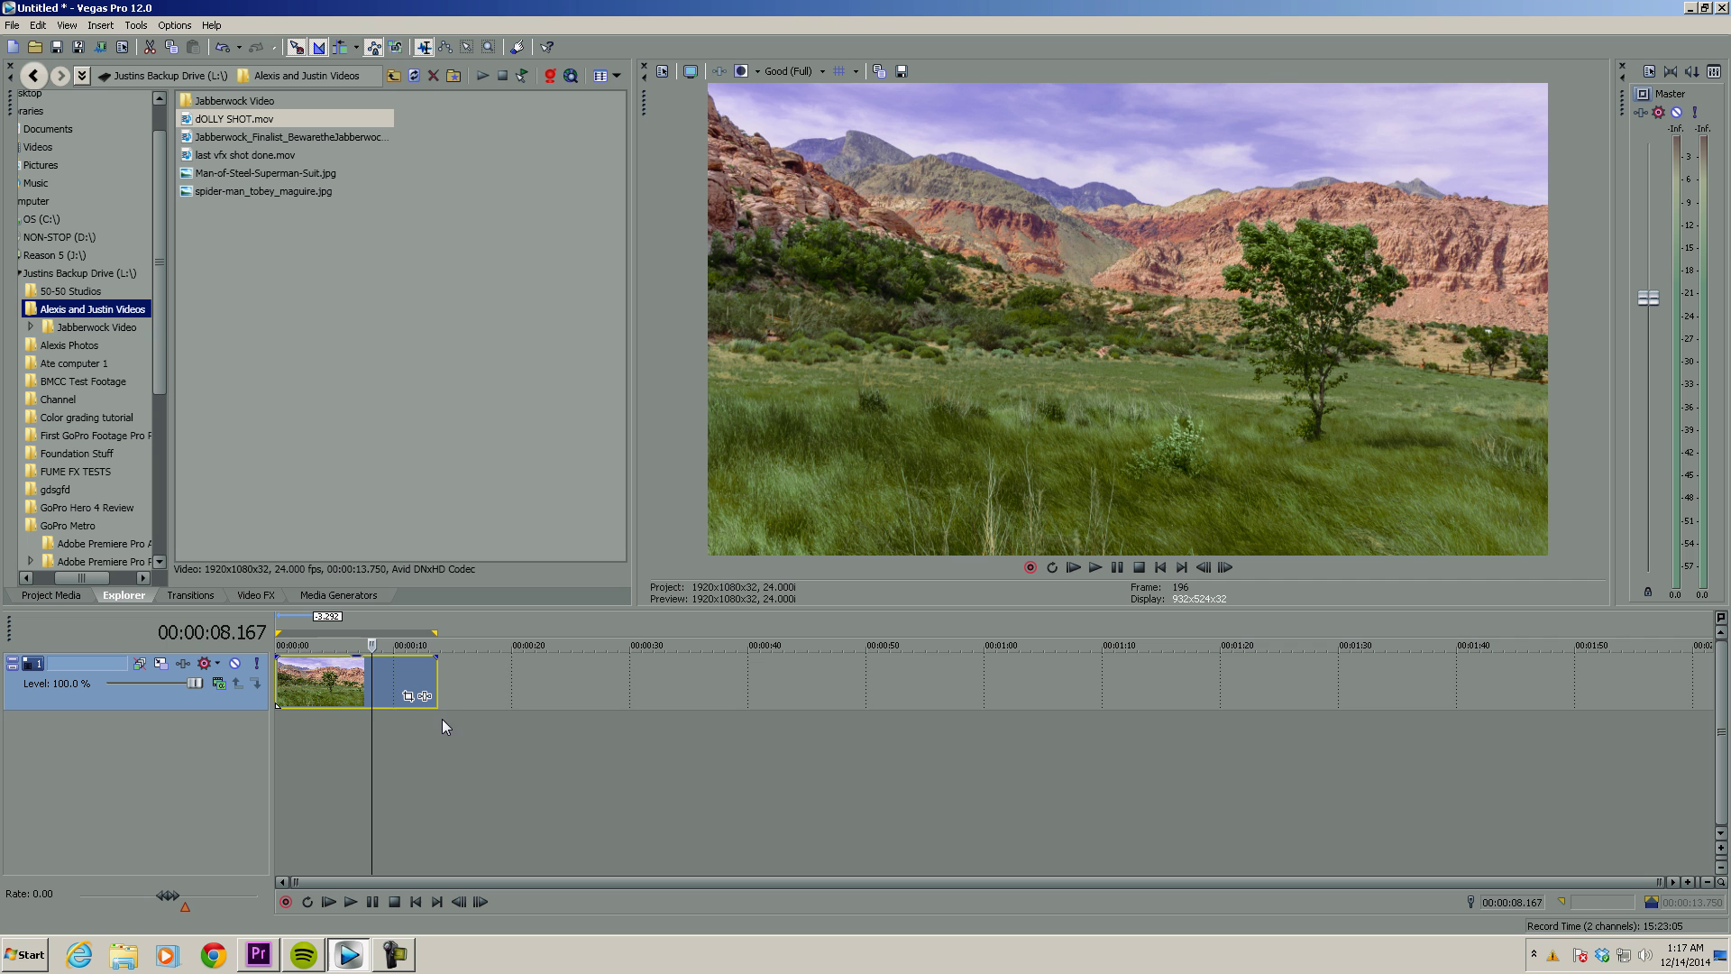
{"action": "left_click_drag", "start_coordinate": [436, 718], "coordinate": [249, 718]}
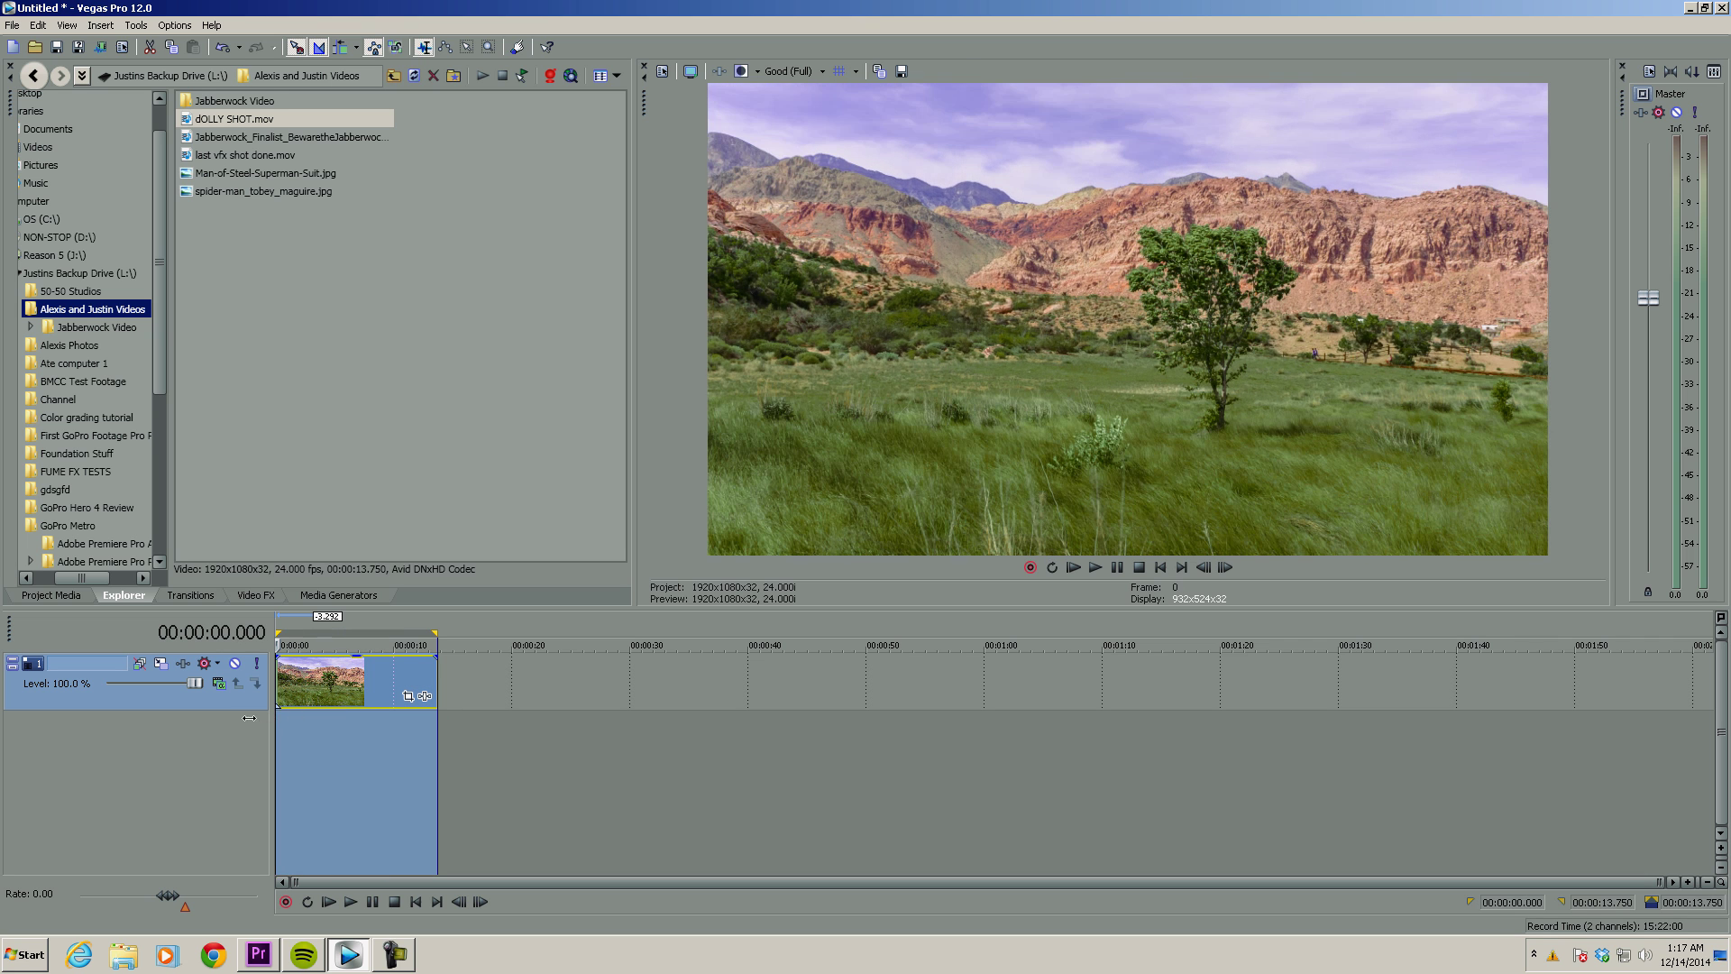
Open Render As and pick the MainConcept AVC/AAC Internet HD 1080p template for Untitled.mp4.
{"action": "left_click", "coordinate": [12, 25]}
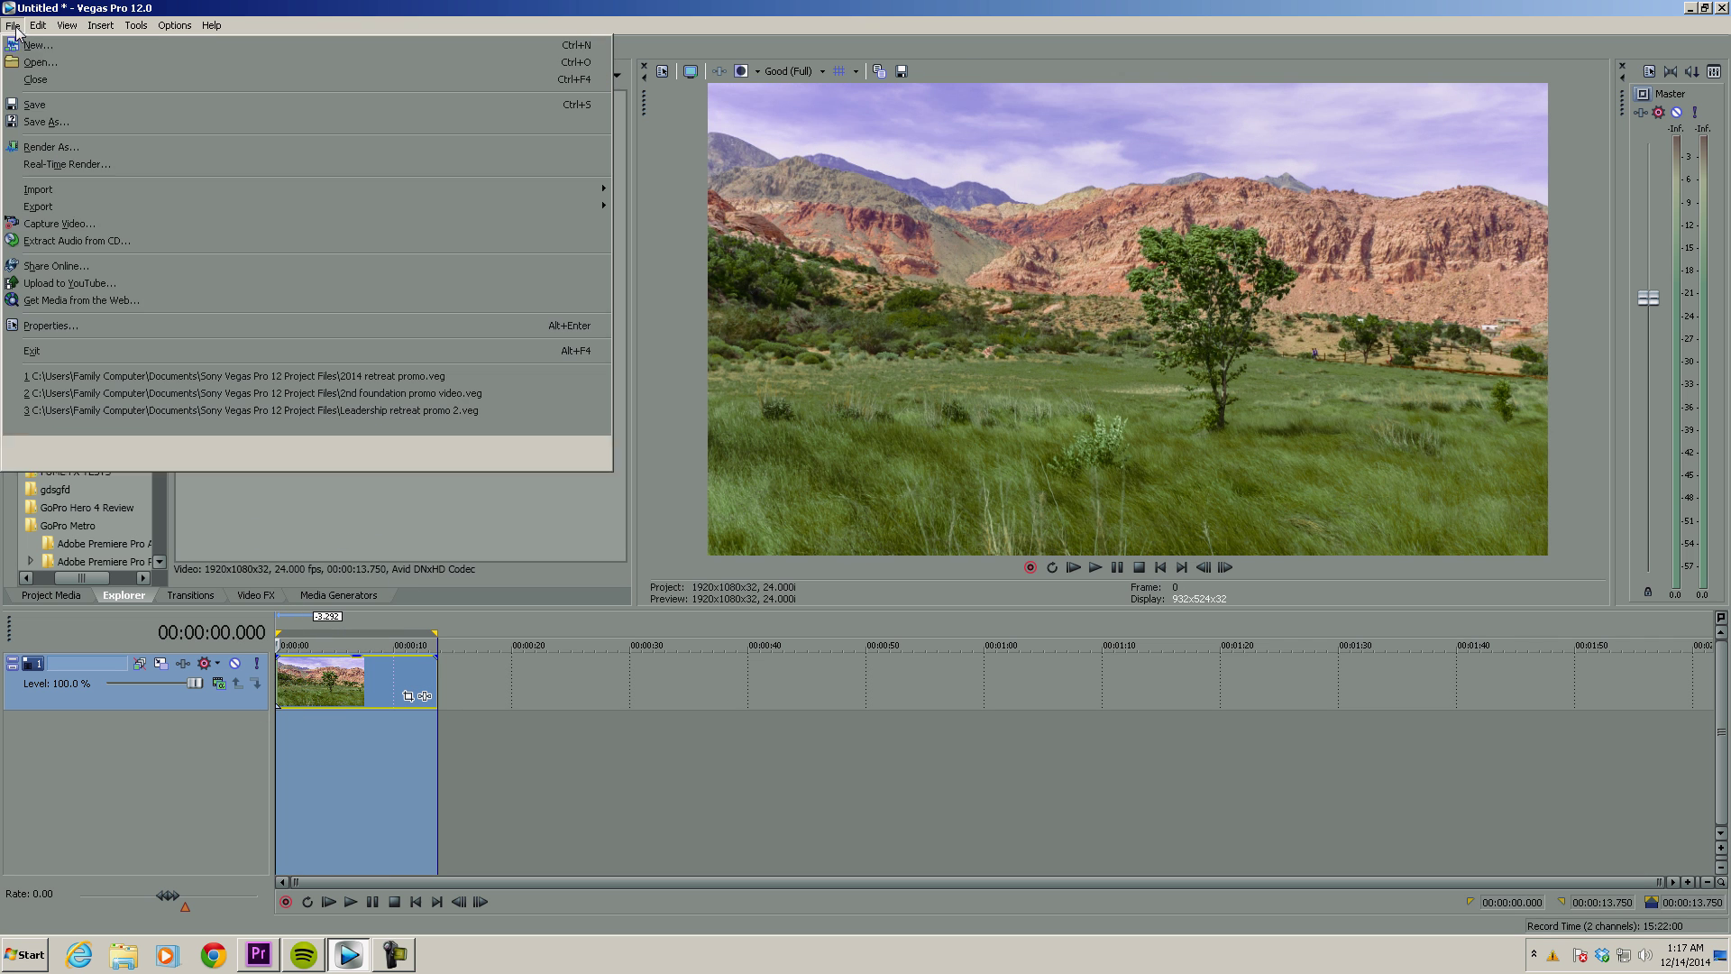
{"action": "left_click", "coordinate": [95, 146]}
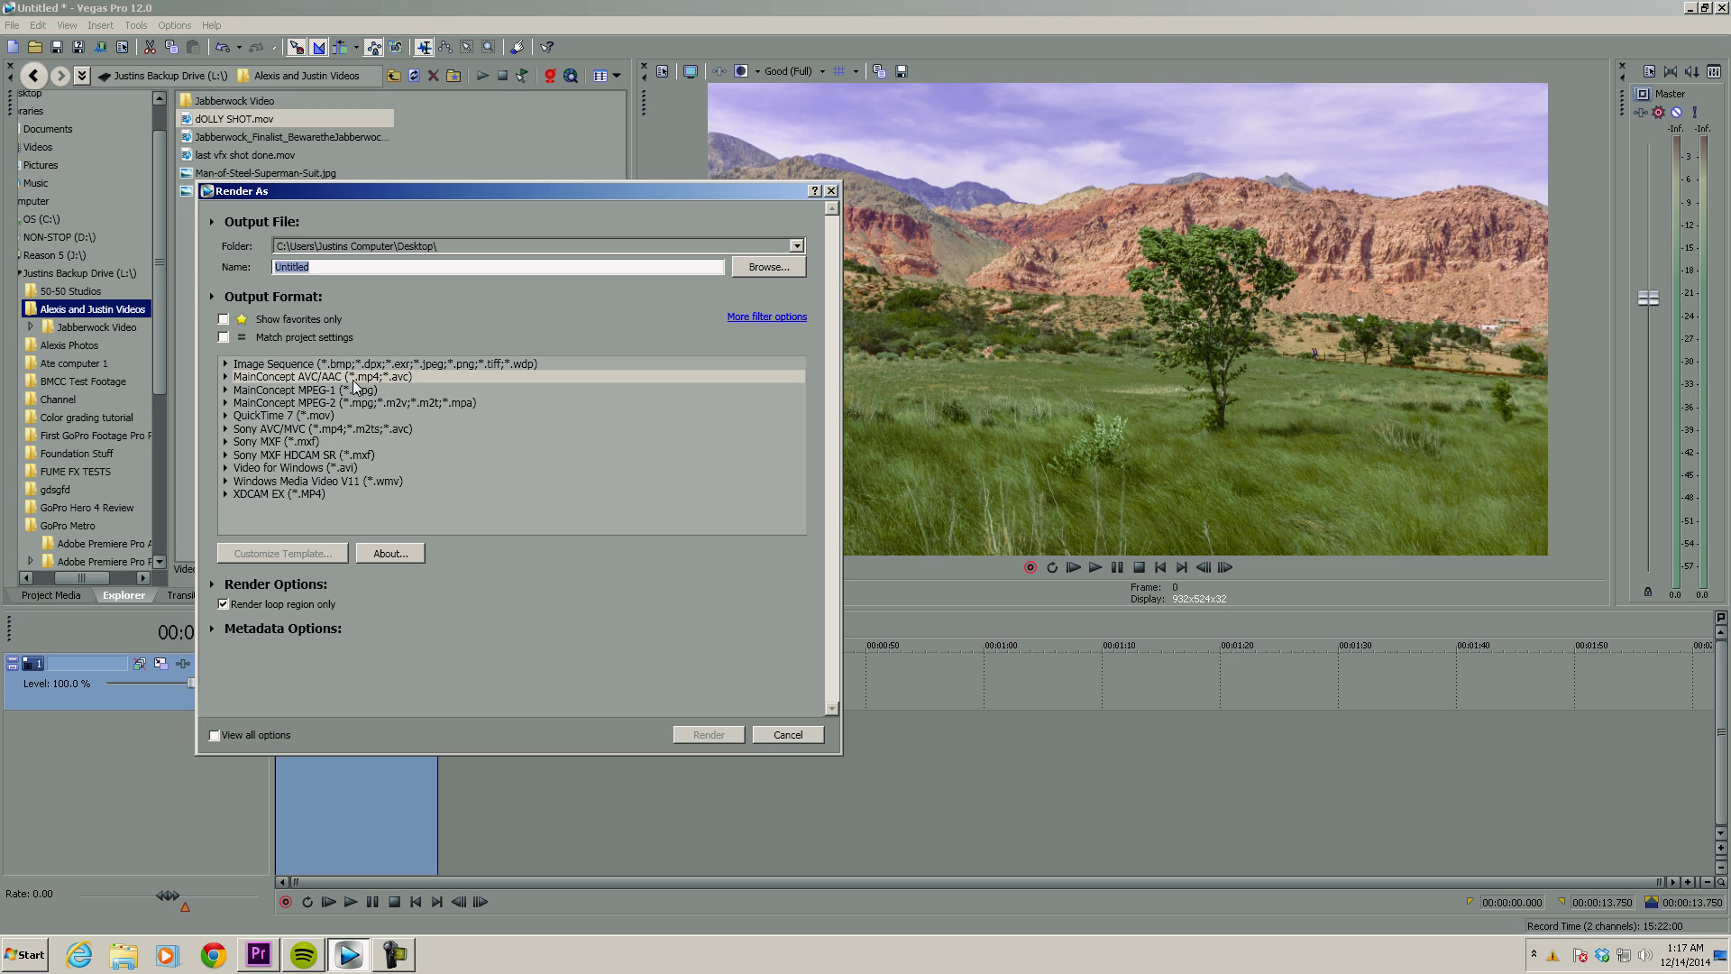
{"action": "left_click", "coordinate": [225, 377]}
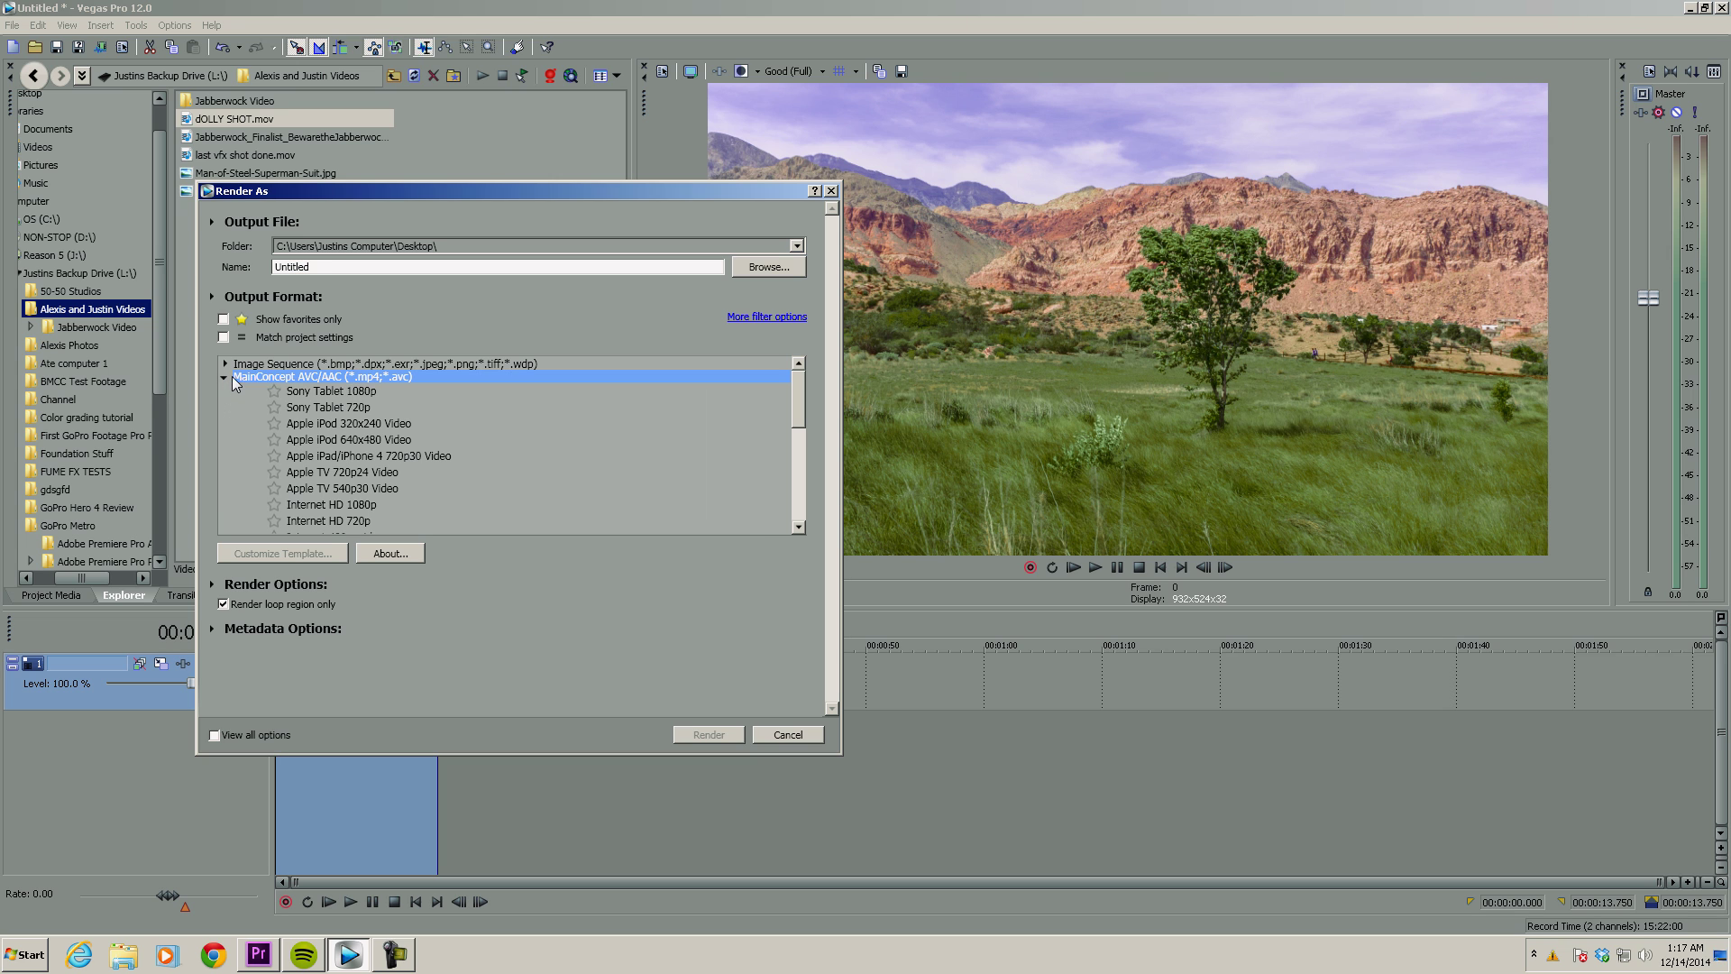
{"action": "left_click_drag", "start_coordinate": [796, 402], "coordinate": [795, 424]}
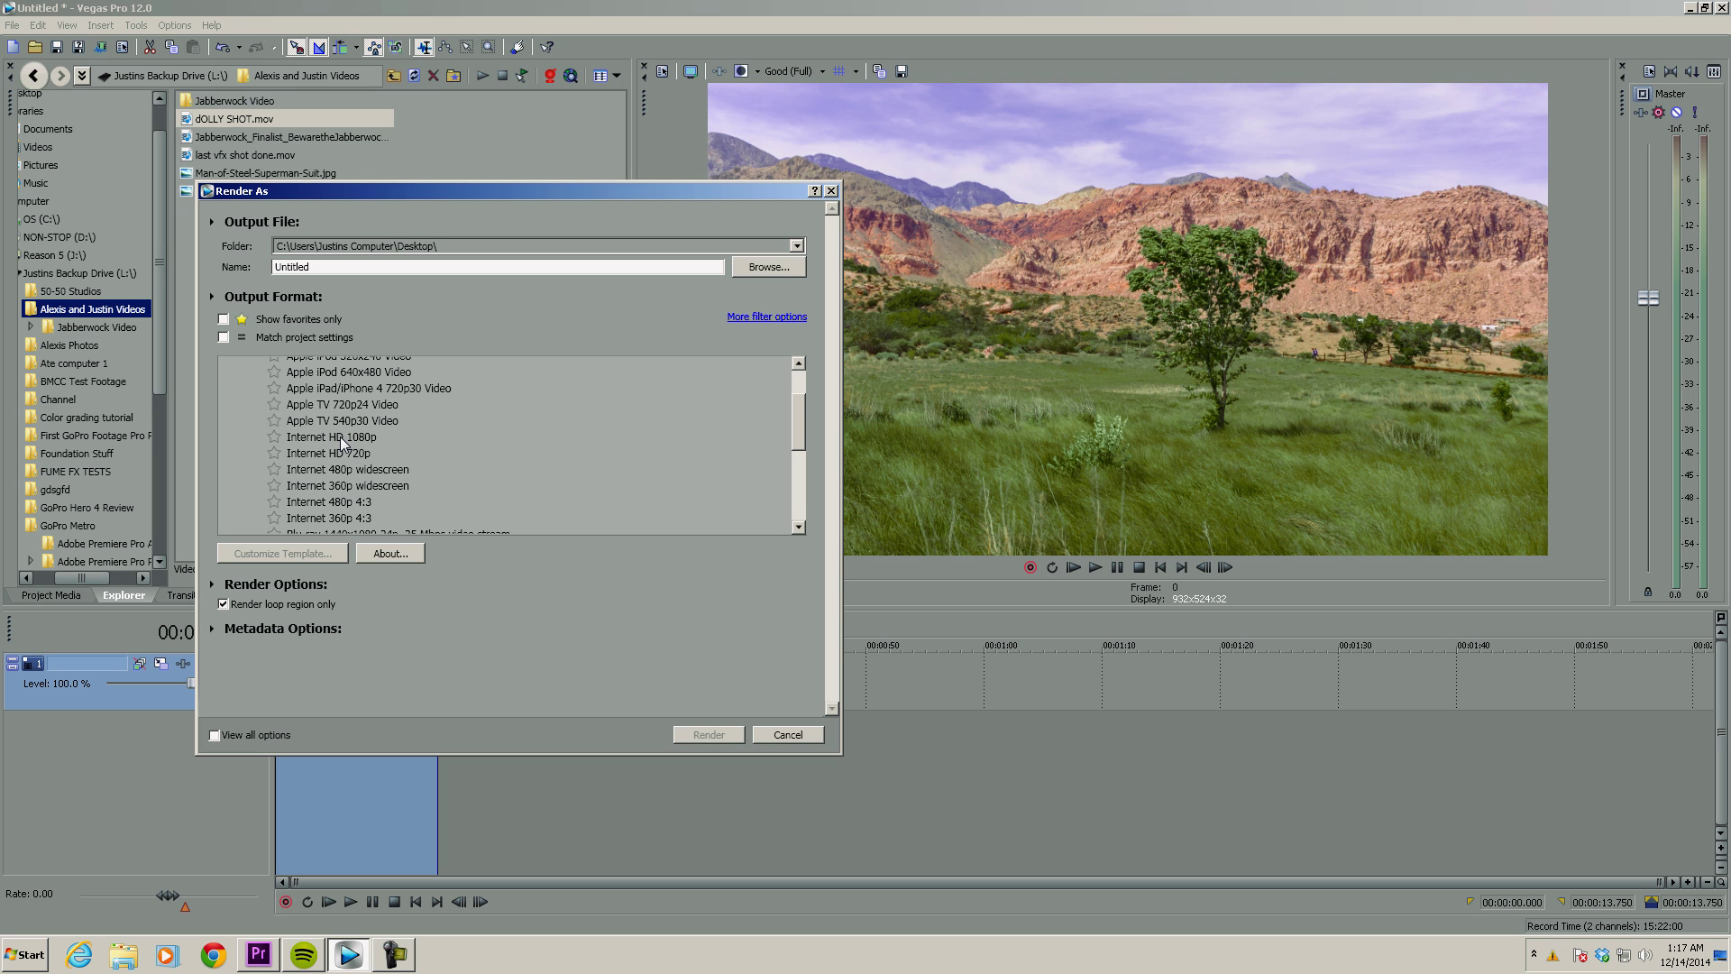
{"action": "left_click", "coordinate": [342, 440]}
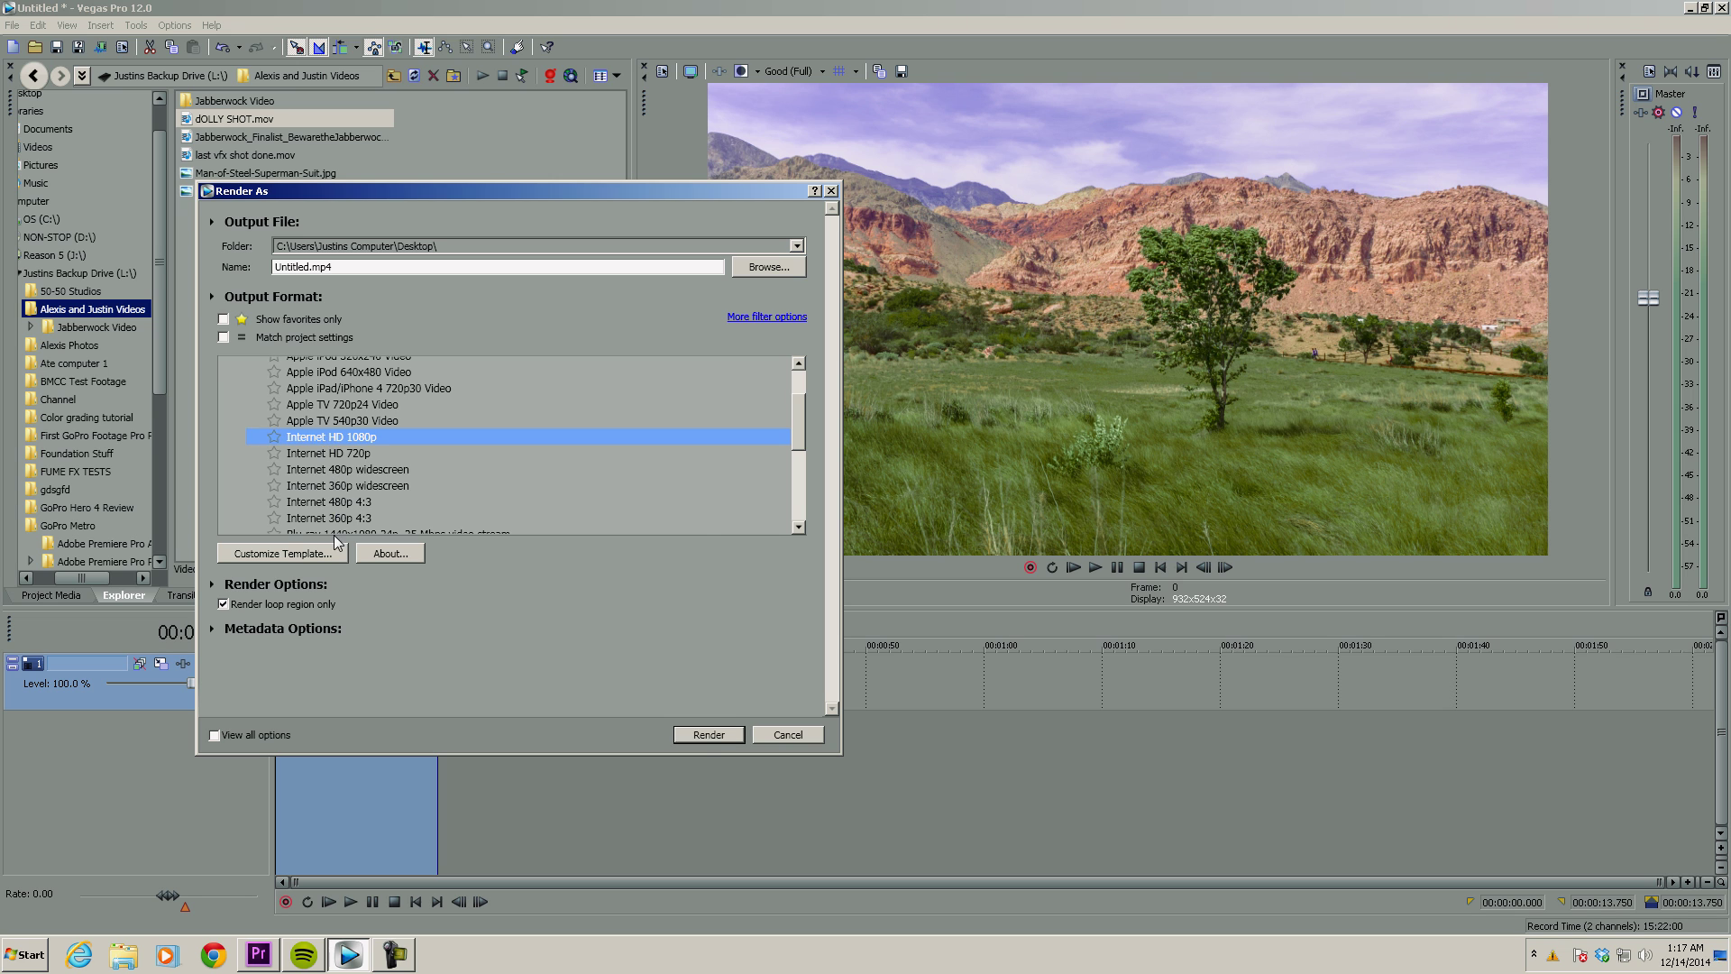
Customize the template with 24.000 fps, High profile, and pixel aspect ratio kept at 1.0000.
{"action": "left_click", "coordinate": [326, 553]}
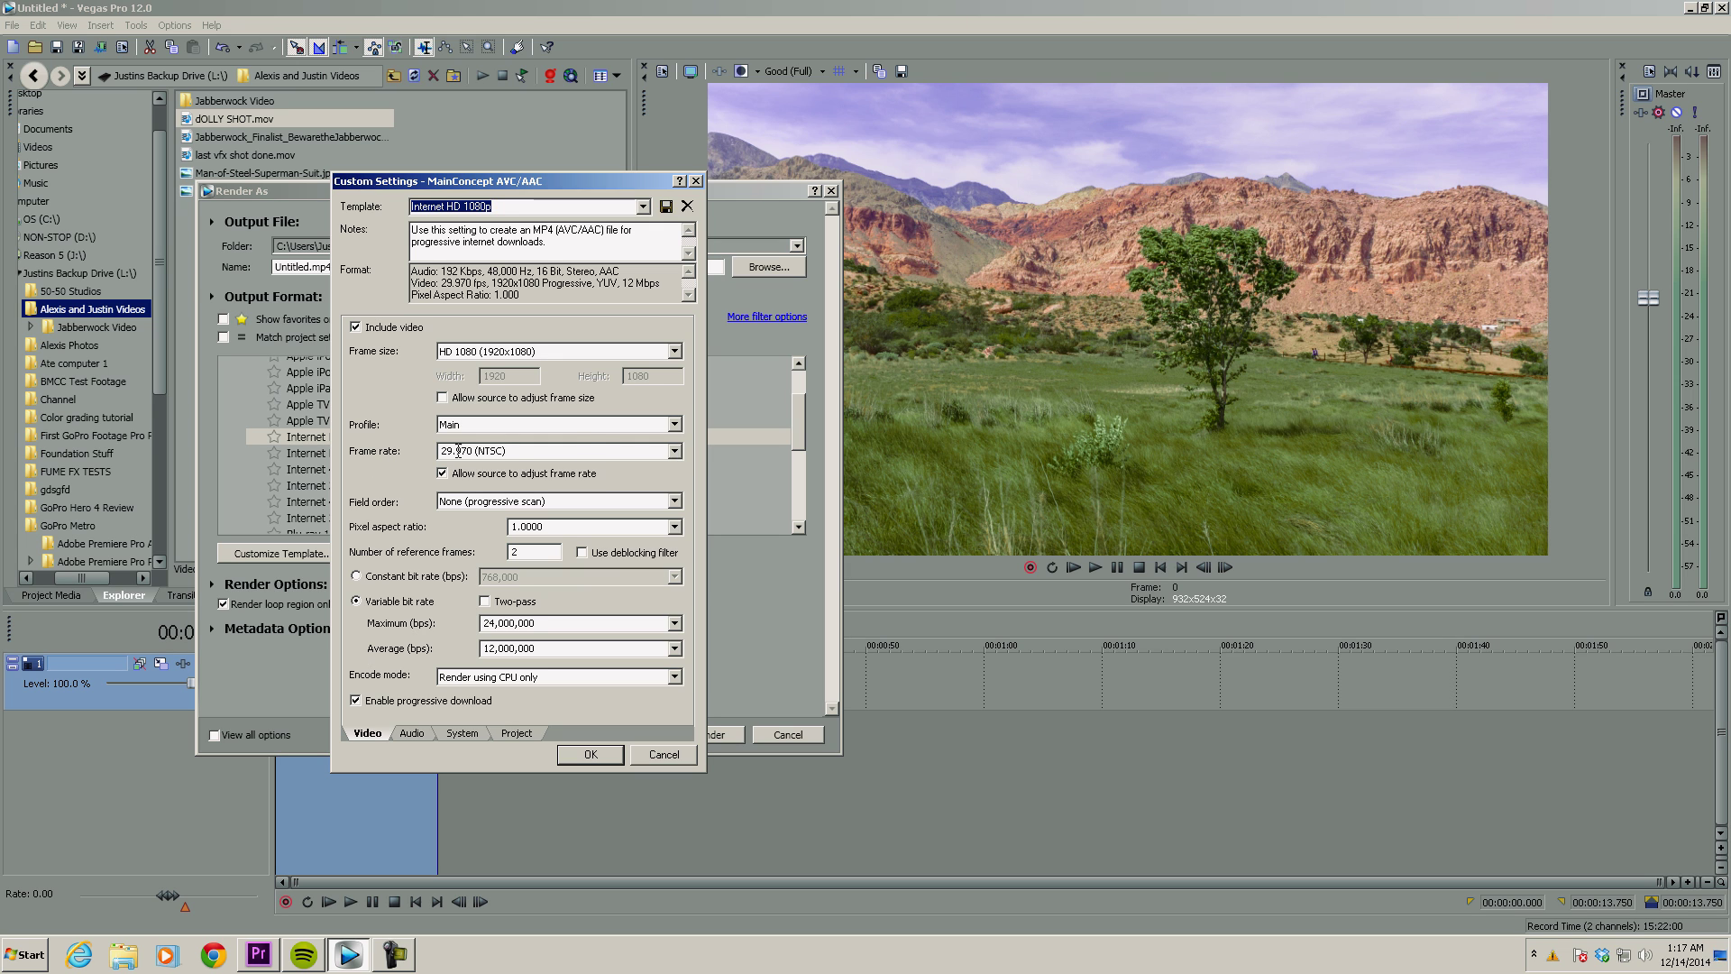
{"action": "left_click", "coordinate": [675, 451]}
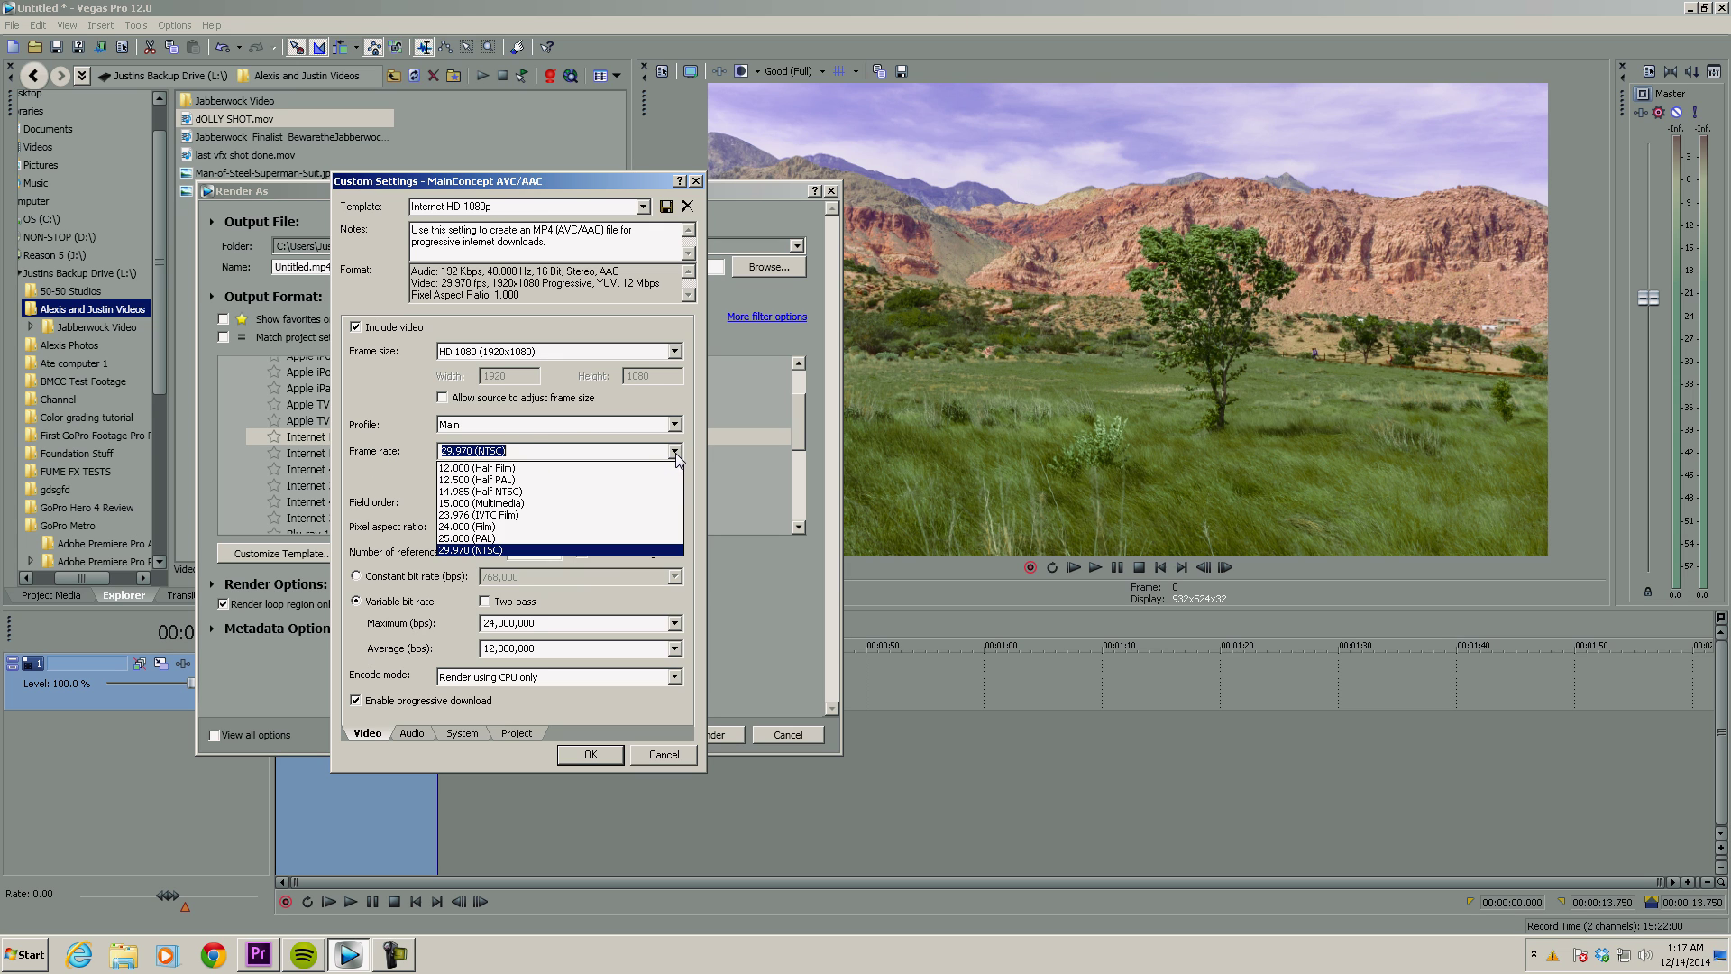
{"action": "left_click", "coordinate": [618, 526]}
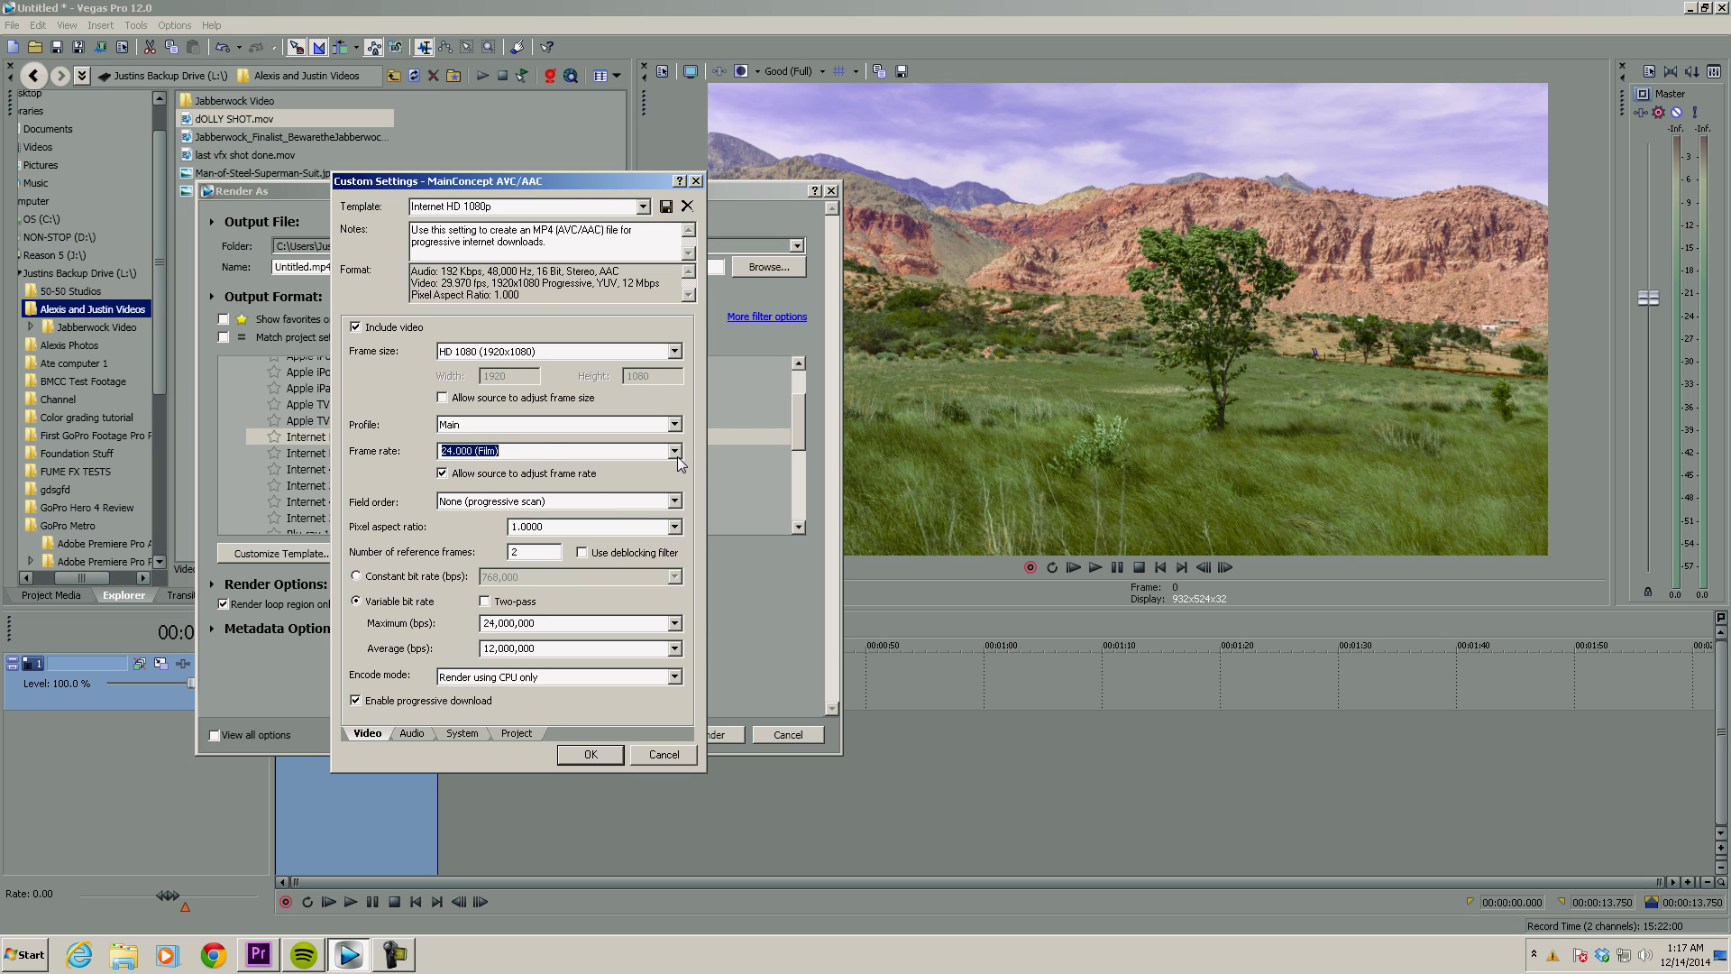
{"action": "left_click", "coordinate": [676, 424]}
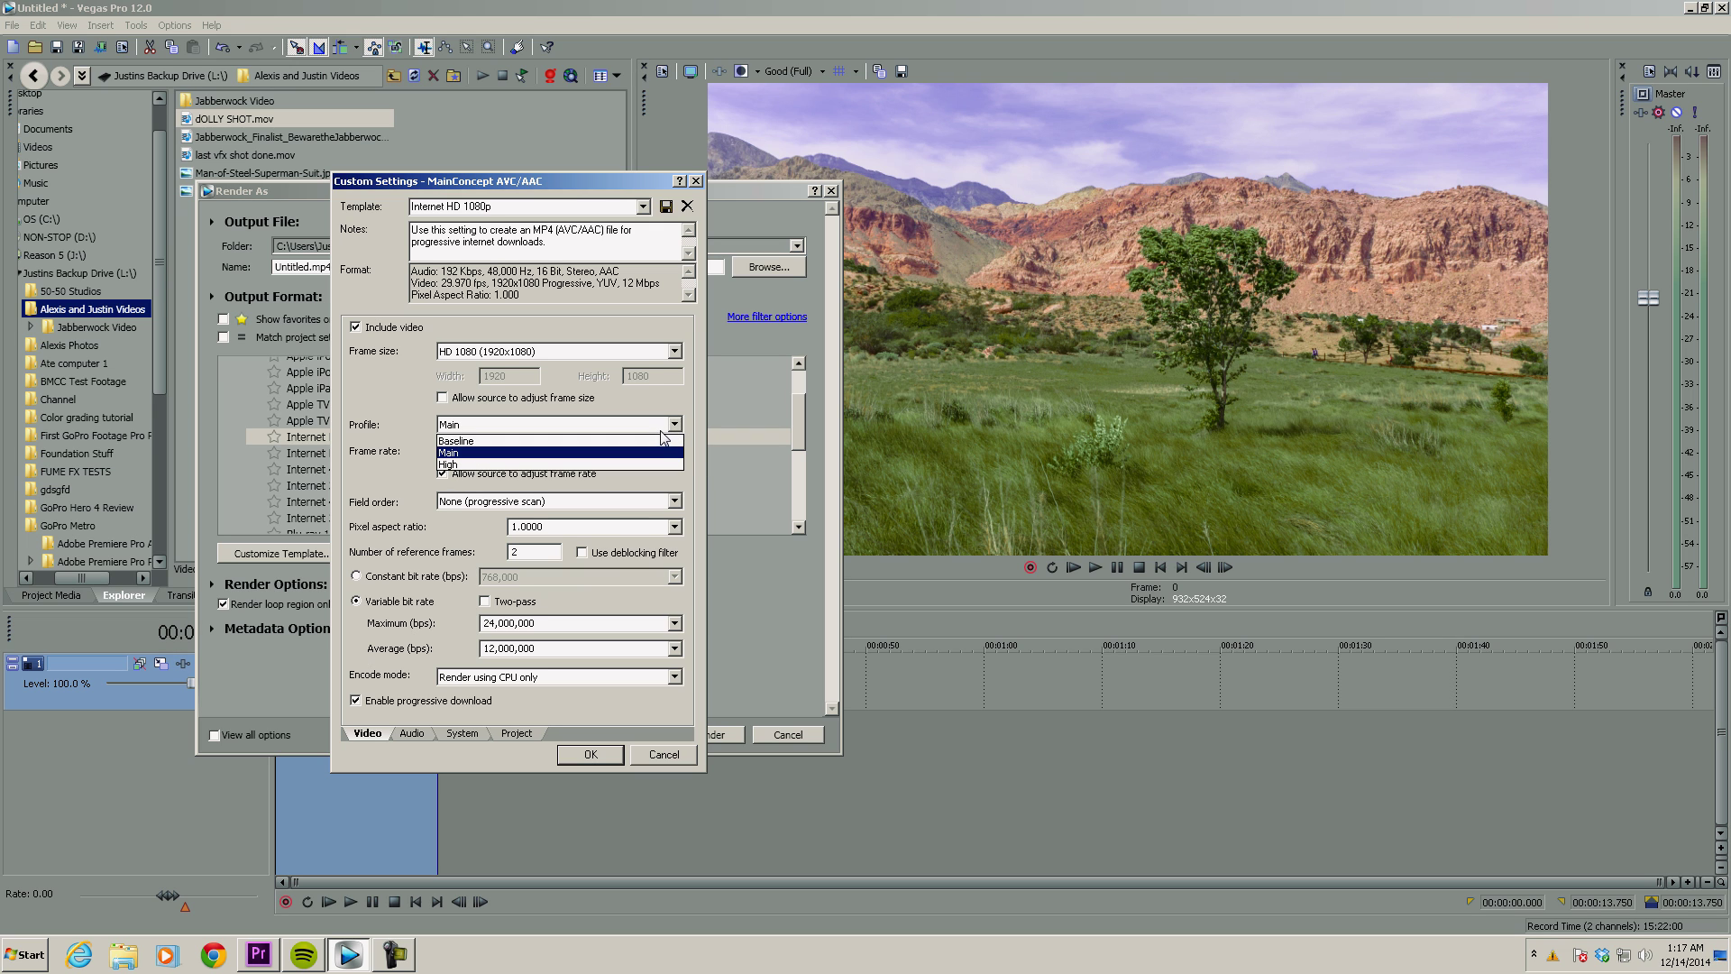
{"action": "left_click", "coordinate": [604, 464]}
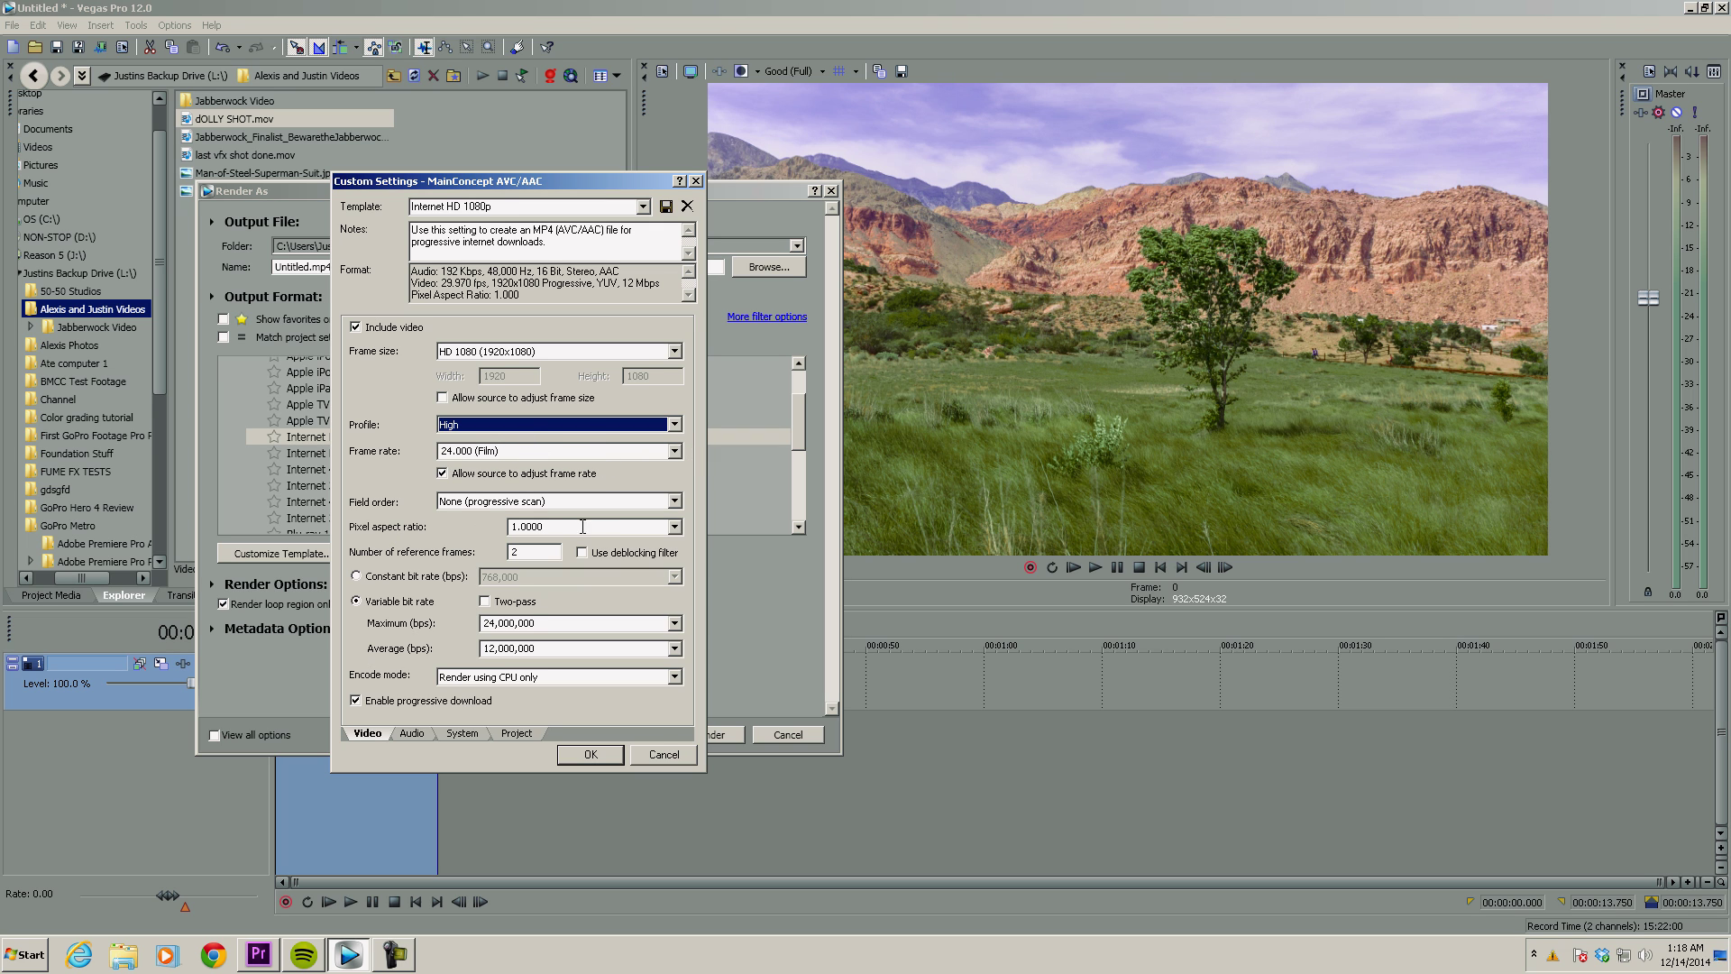
{"action": "left_click", "coordinate": [675, 527]}
{"action": "left_click", "coordinate": [677, 531]}
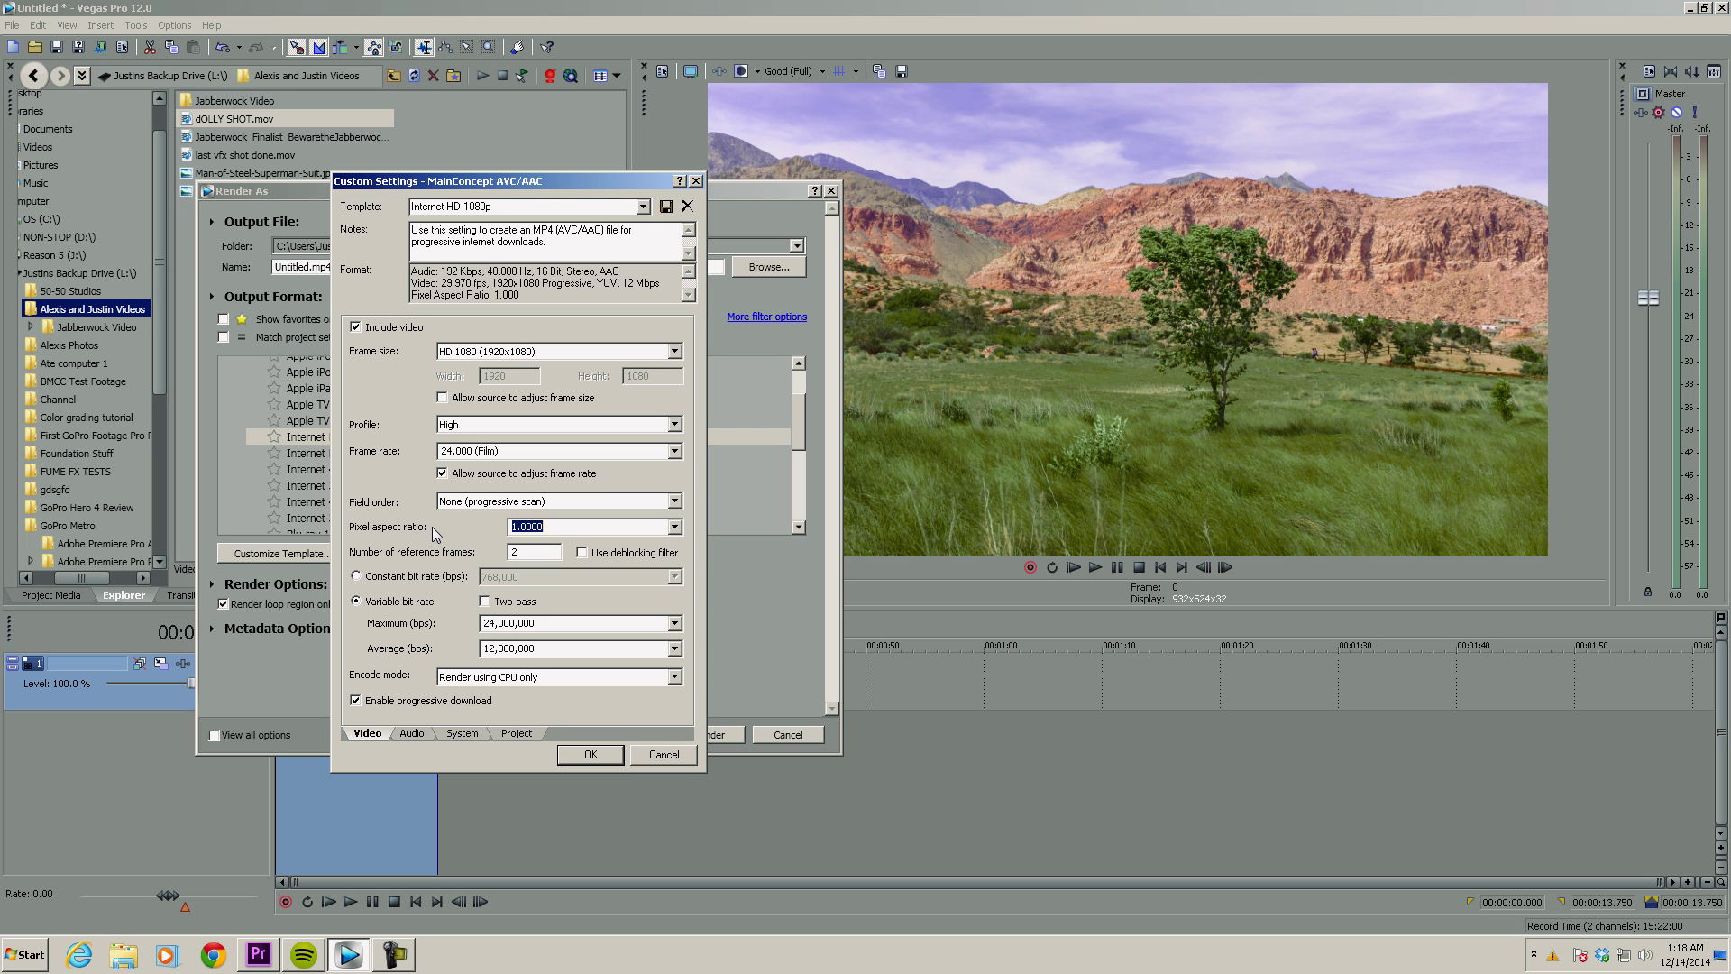
Use two-pass variable bit rate with 20,000,000 average and 28,000,000 maximum.
{"action": "left_click", "coordinate": [429, 582]}
{"action": "left_click", "coordinate": [388, 604]}
{"action": "left_click", "coordinate": [485, 600]}
{"action": "left_click", "coordinate": [675, 649]}
{"action": "left_click", "coordinate": [532, 746]}
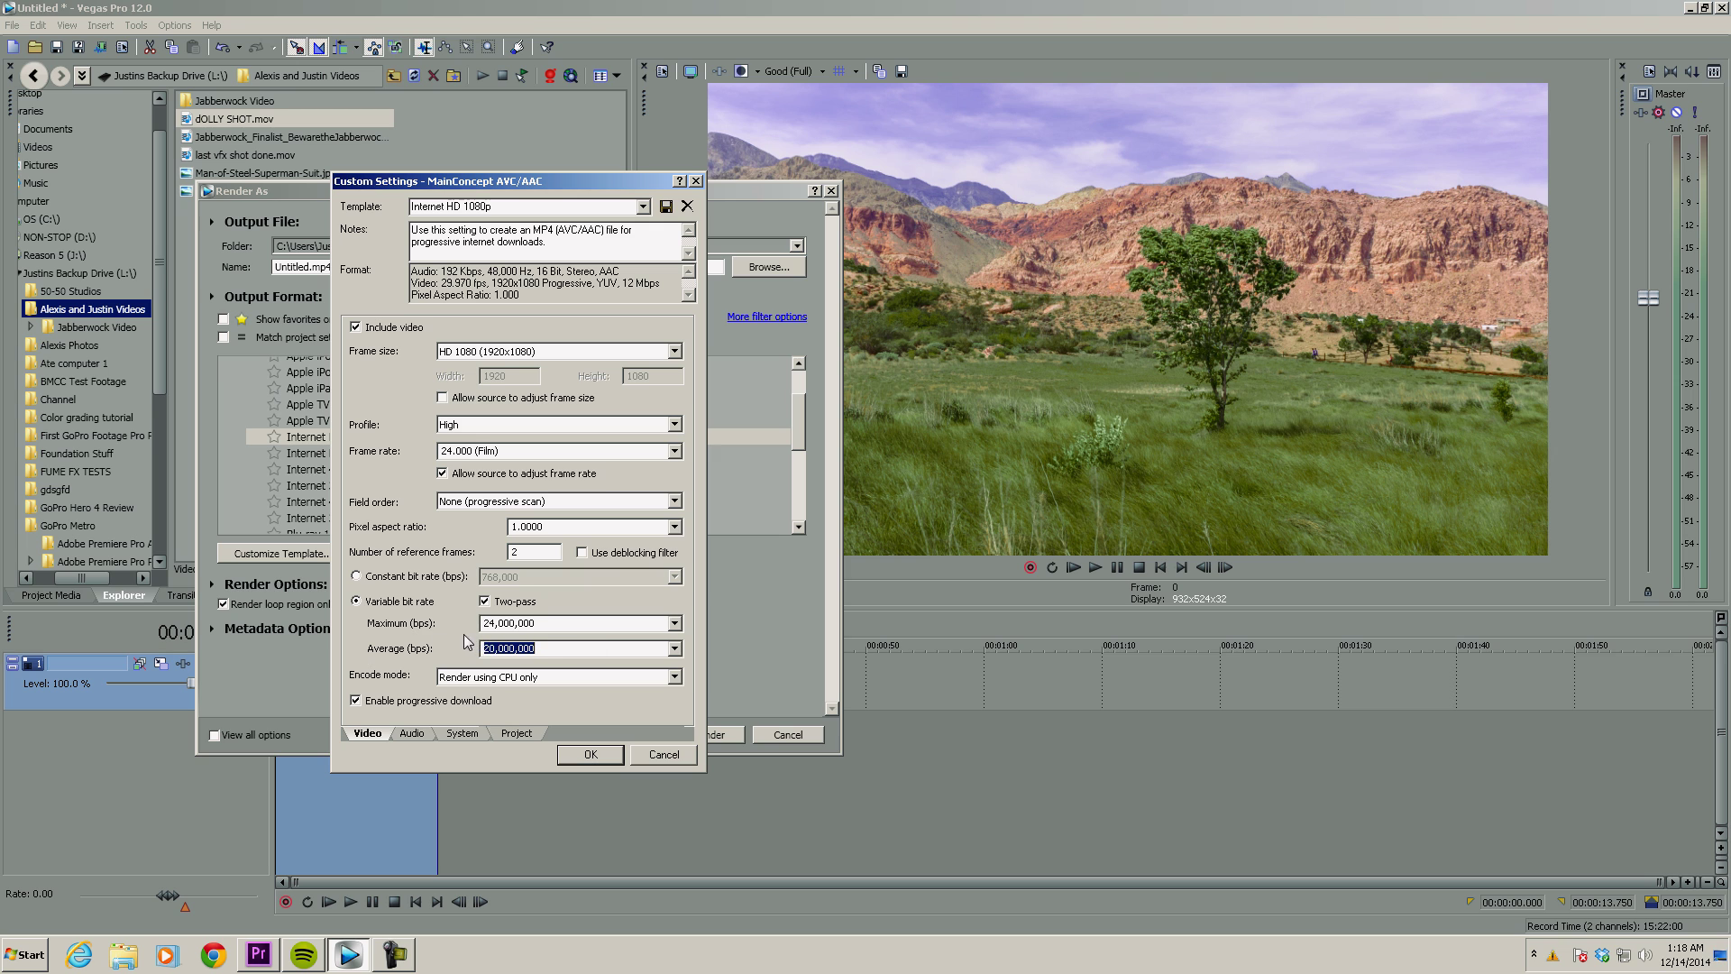
{"action": "left_click", "coordinate": [674, 624]}
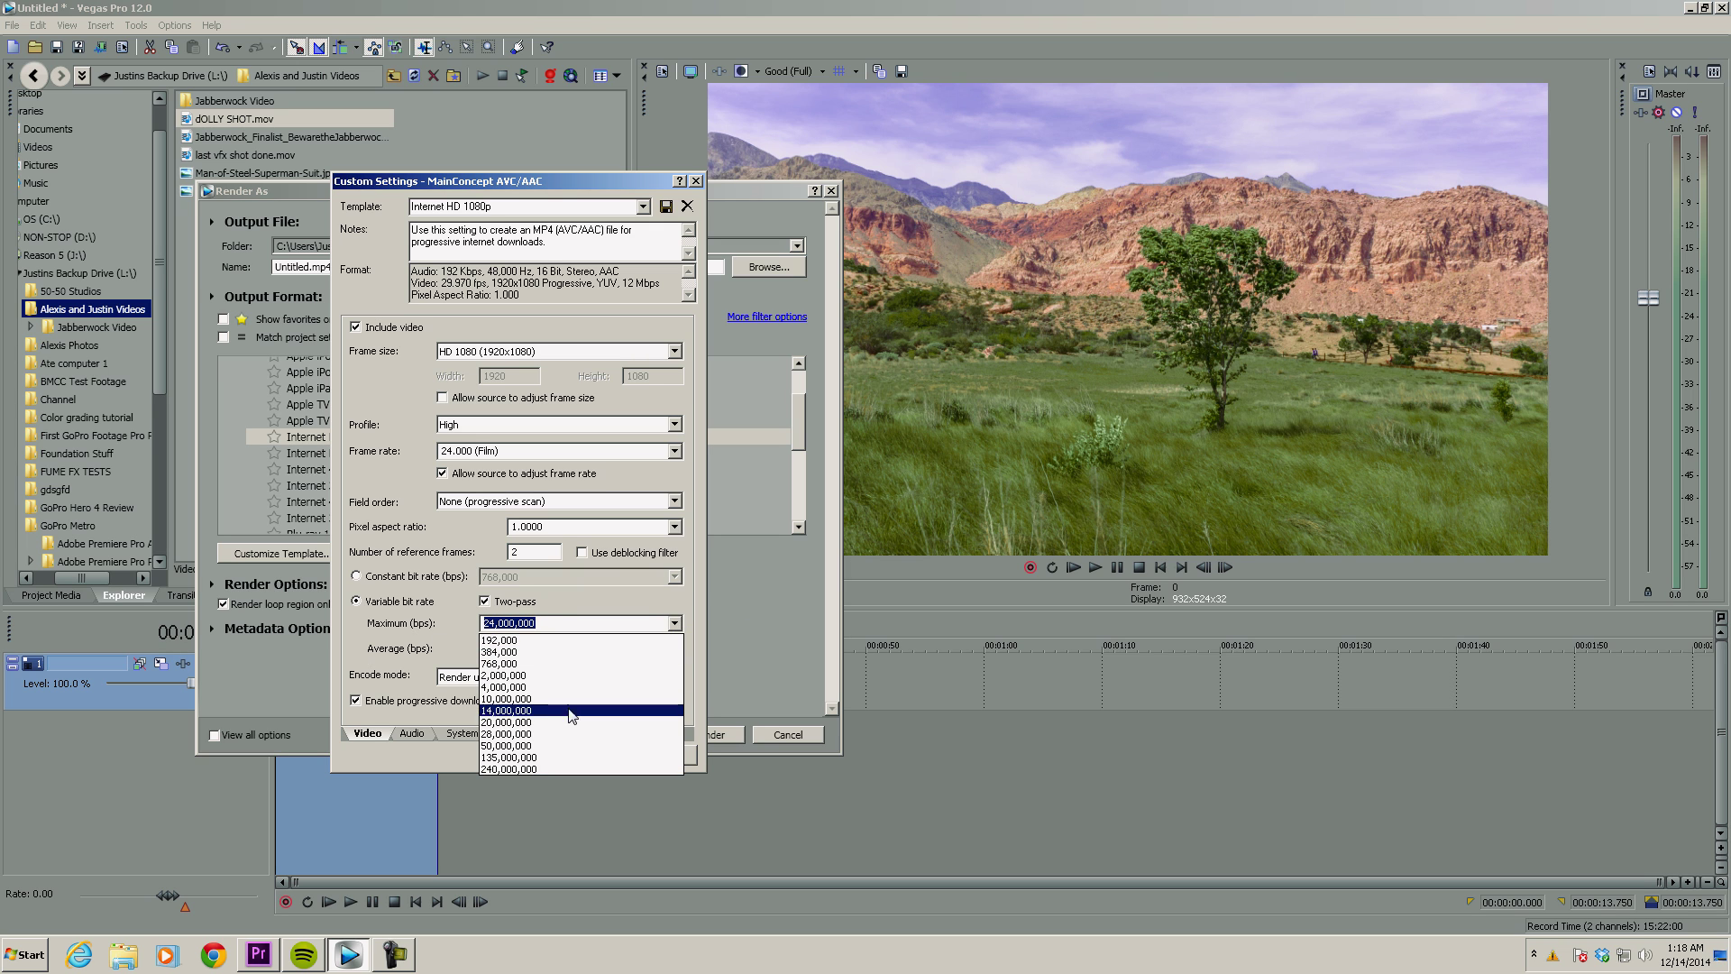
{"action": "left_click", "coordinate": [559, 737]}
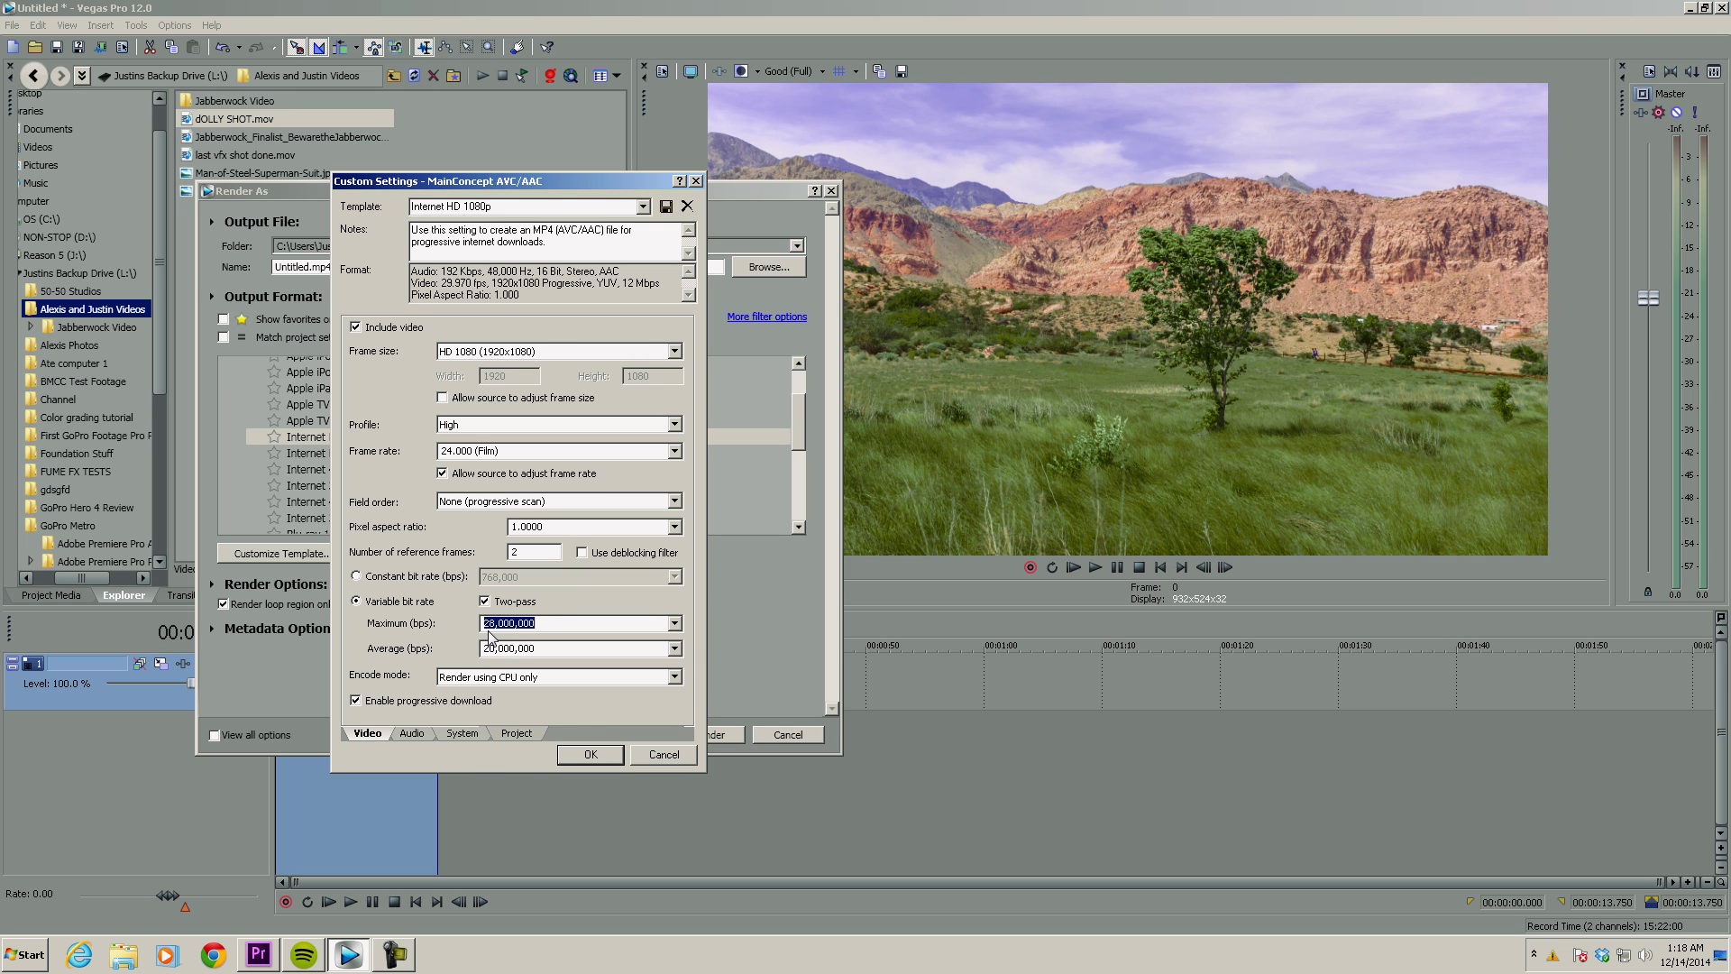
{"action": "left_click", "coordinate": [412, 733]}
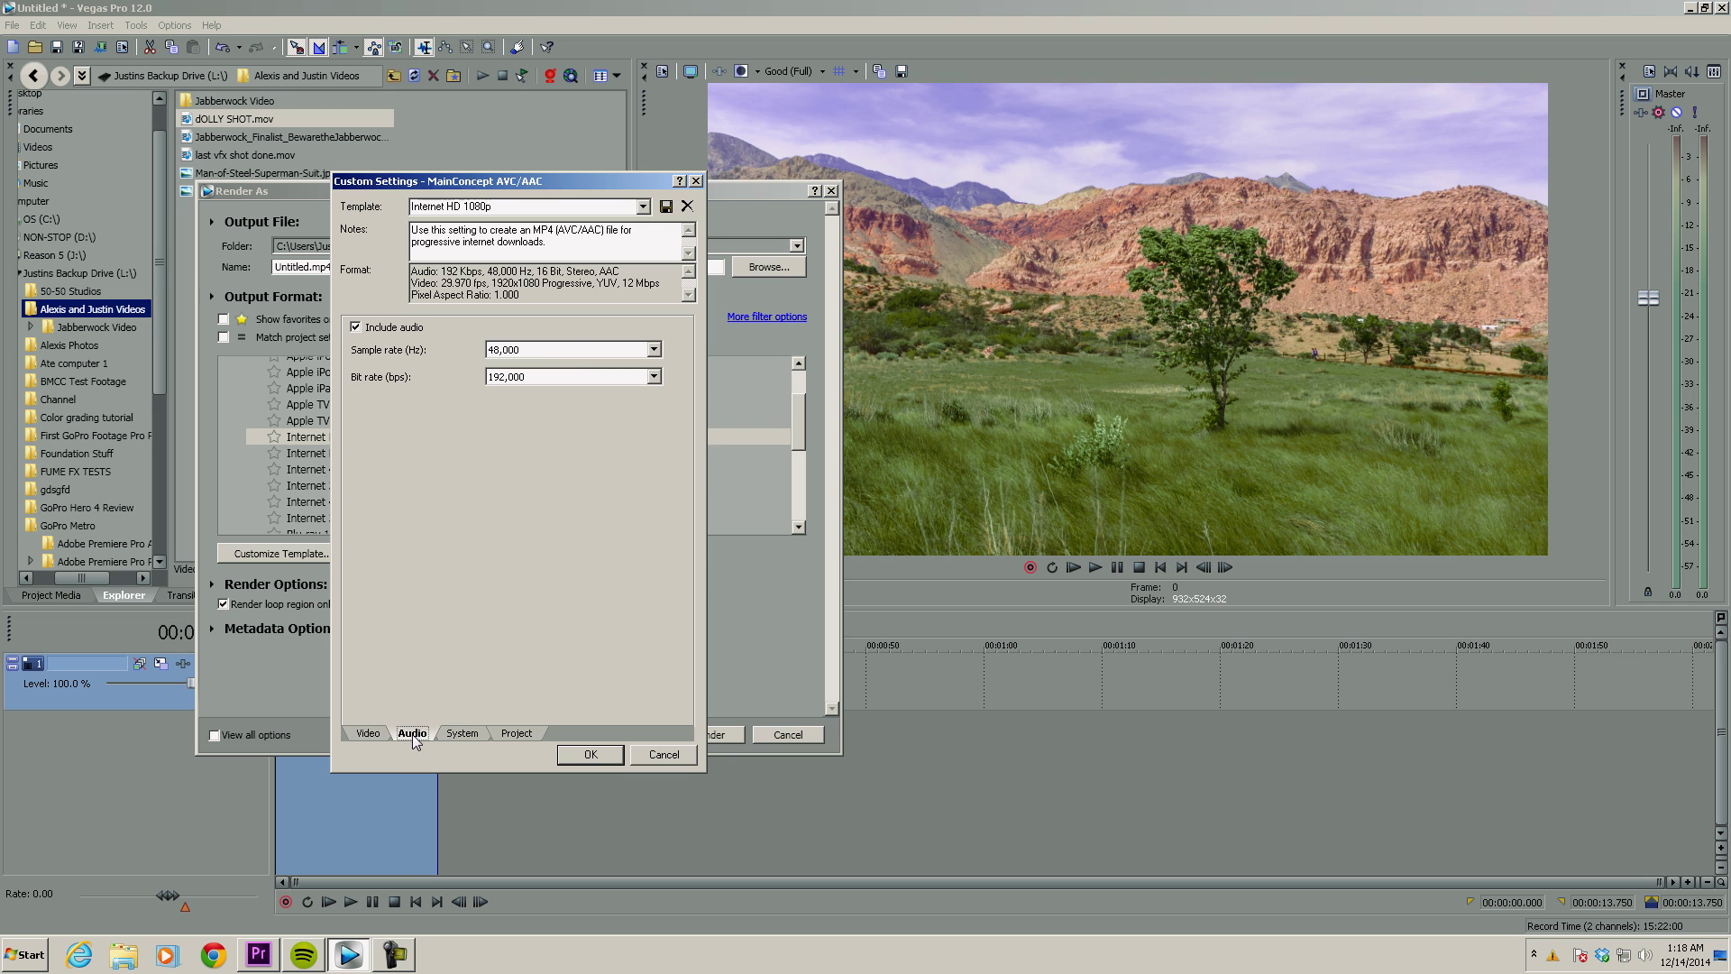
Keep 48,000 Hz audio, set bit rate to 320,000, apply, and close Render As without rendering.
{"action": "left_click", "coordinate": [571, 351]}
{"action": "left_click", "coordinate": [571, 351]}
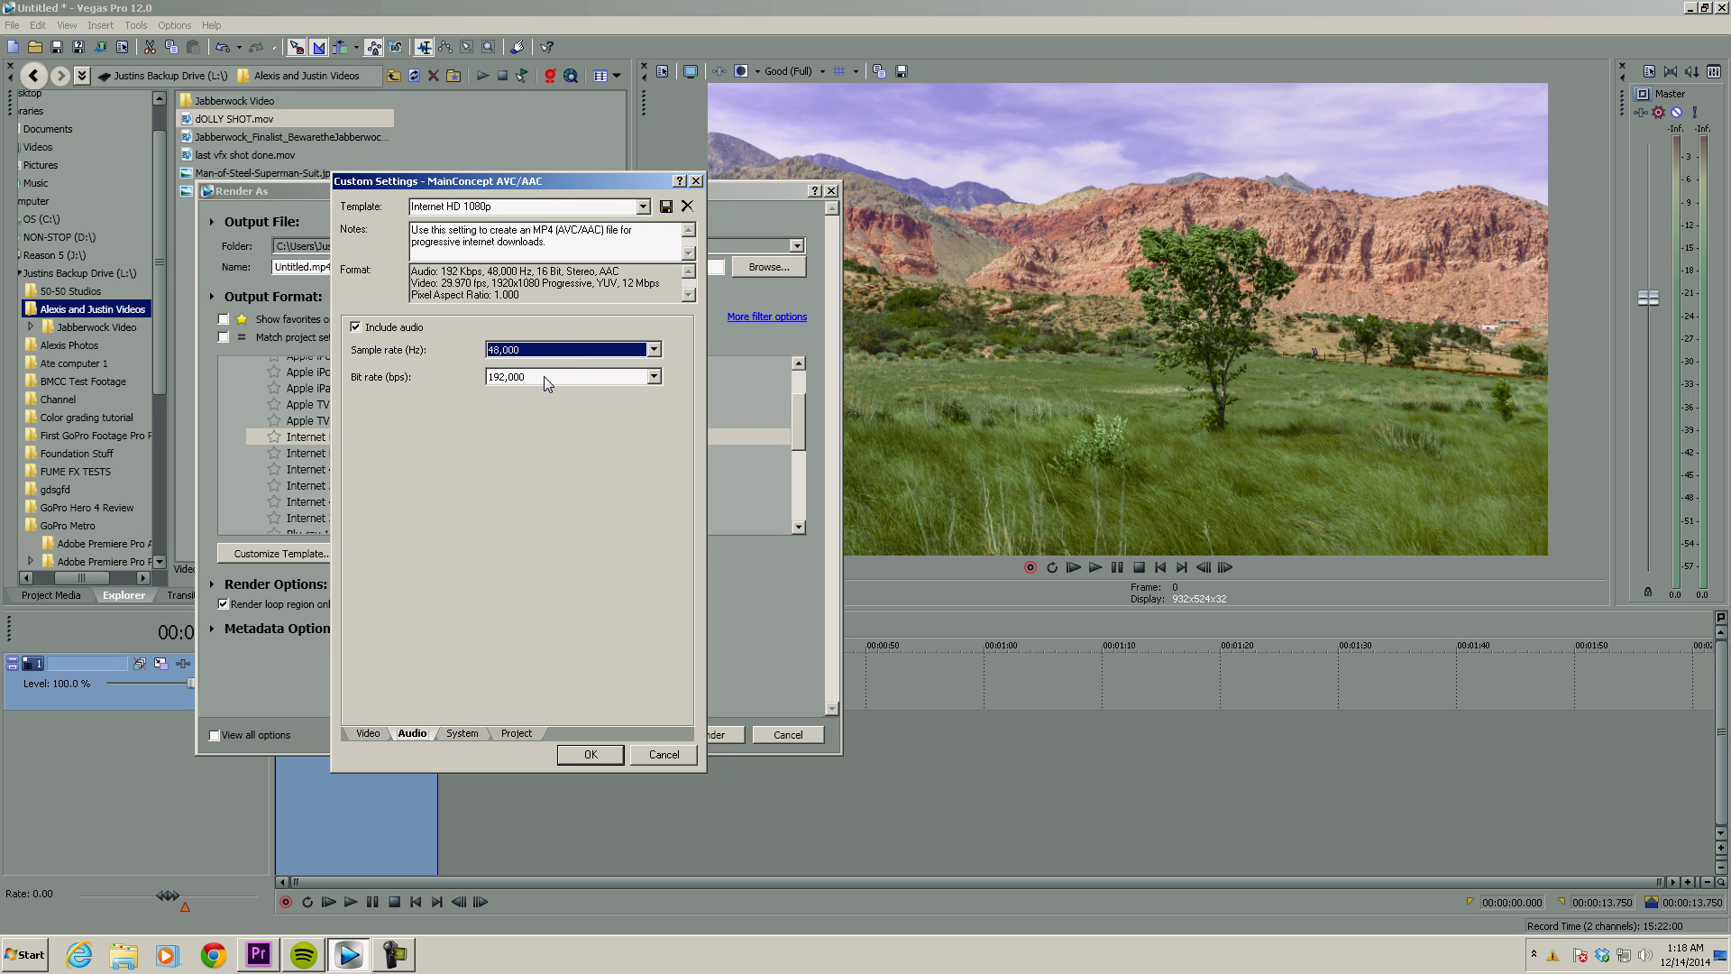
{"action": "left_click", "coordinate": [548, 377]}
{"action": "left_click", "coordinate": [536, 664]}
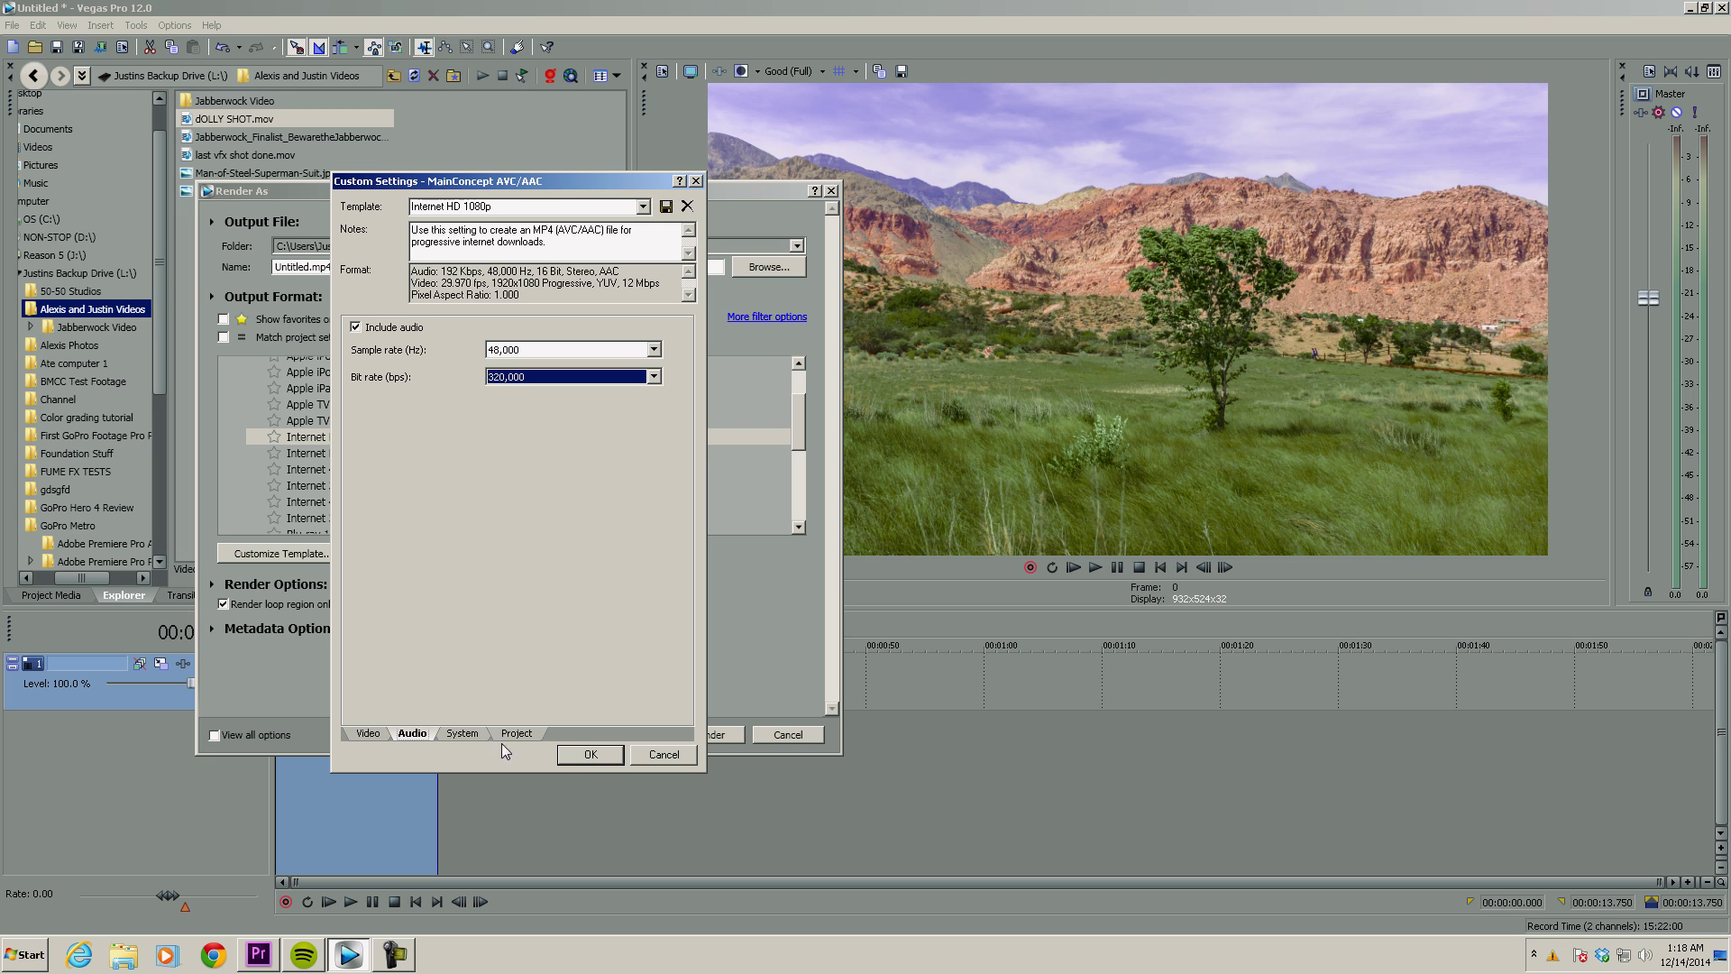
{"action": "left_click", "coordinate": [590, 754]}
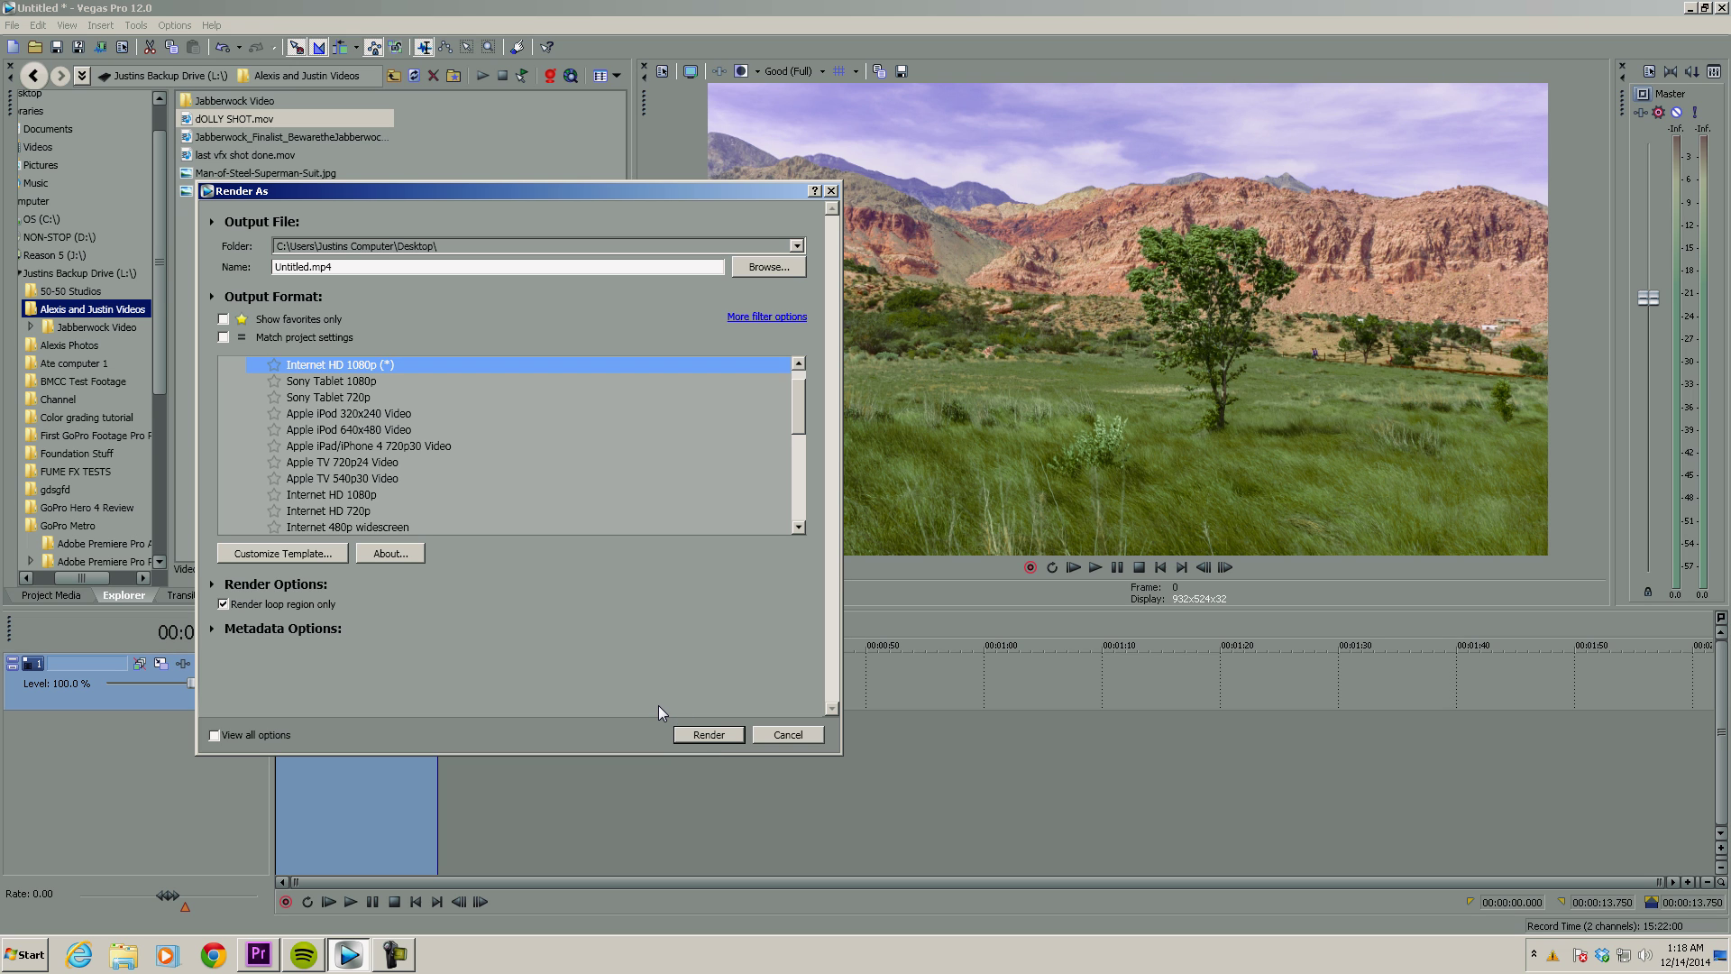
{"action": "left_click", "coordinate": [788, 734]}
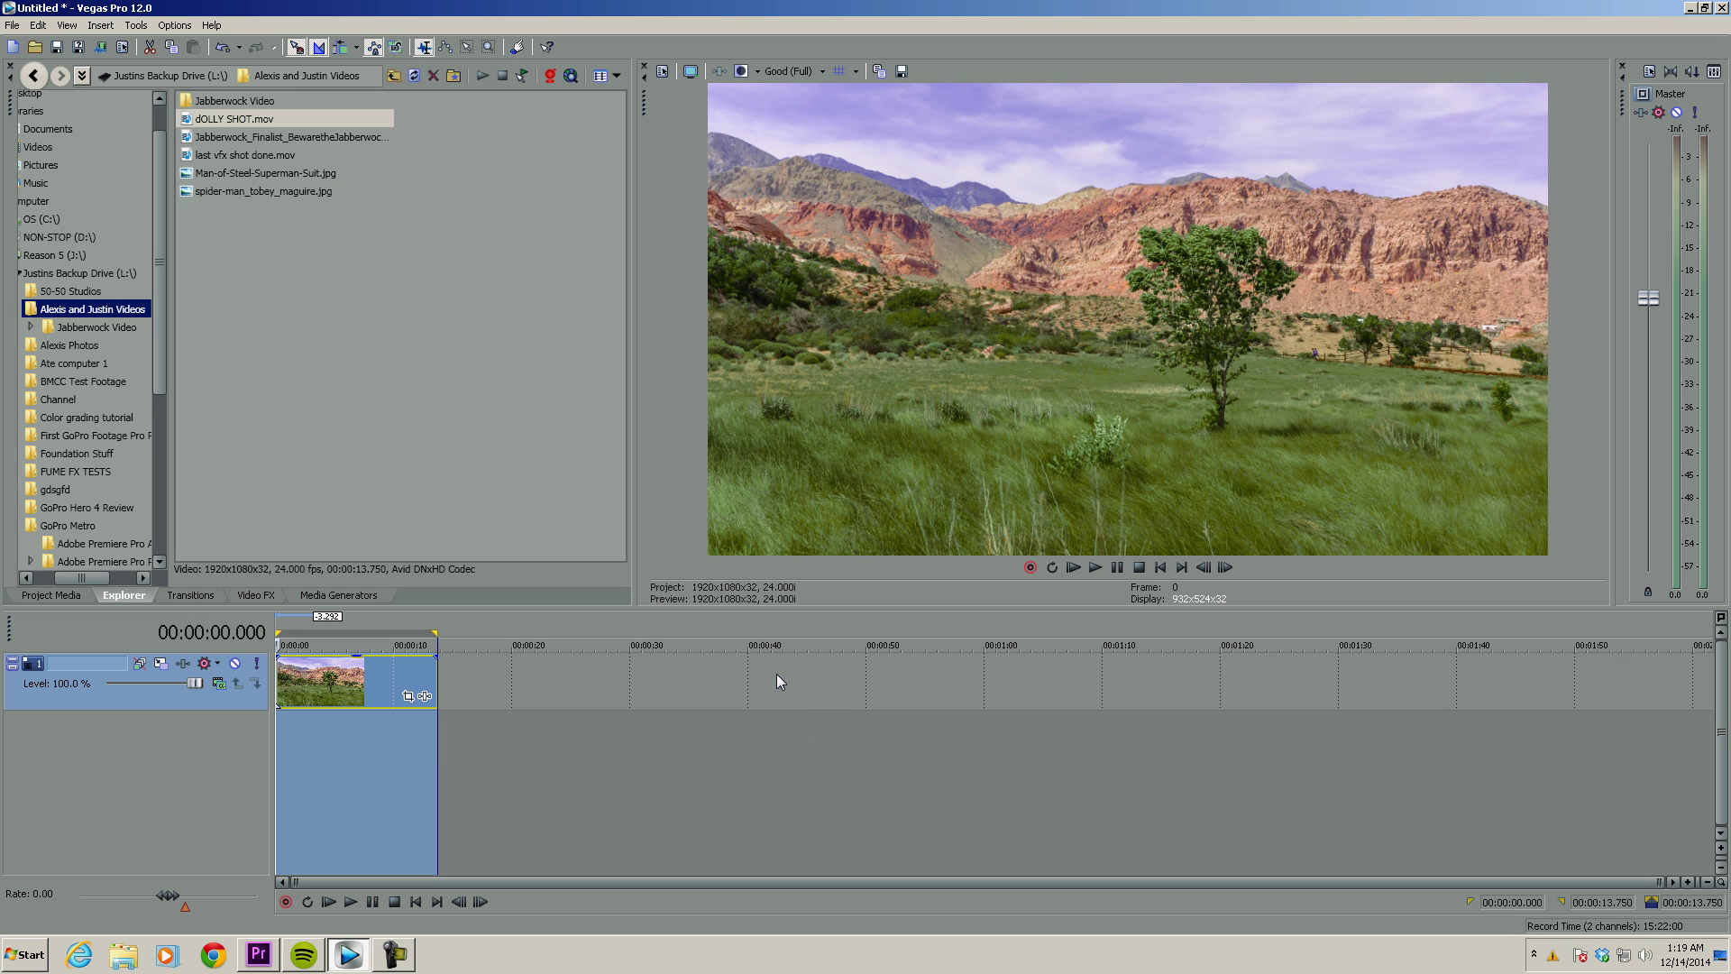